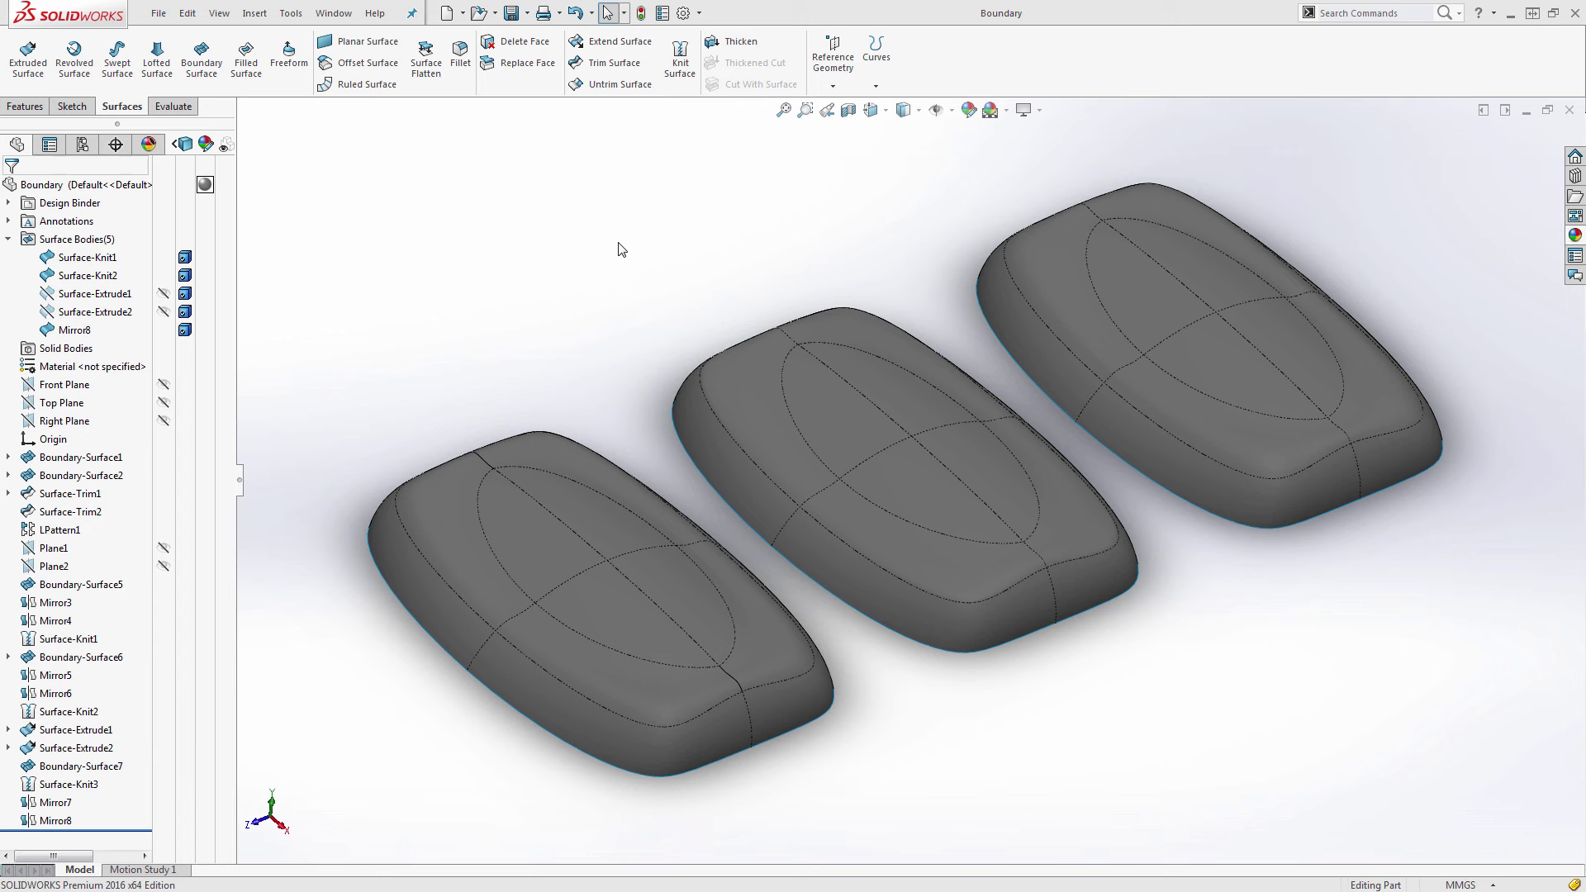
Inspect the three surface bodies from several angles, checking the side blends and the transitions around the central oval.
middle_click_drag(618, 242, 1152, 489)
scroll(1074, 468, "down", 8)
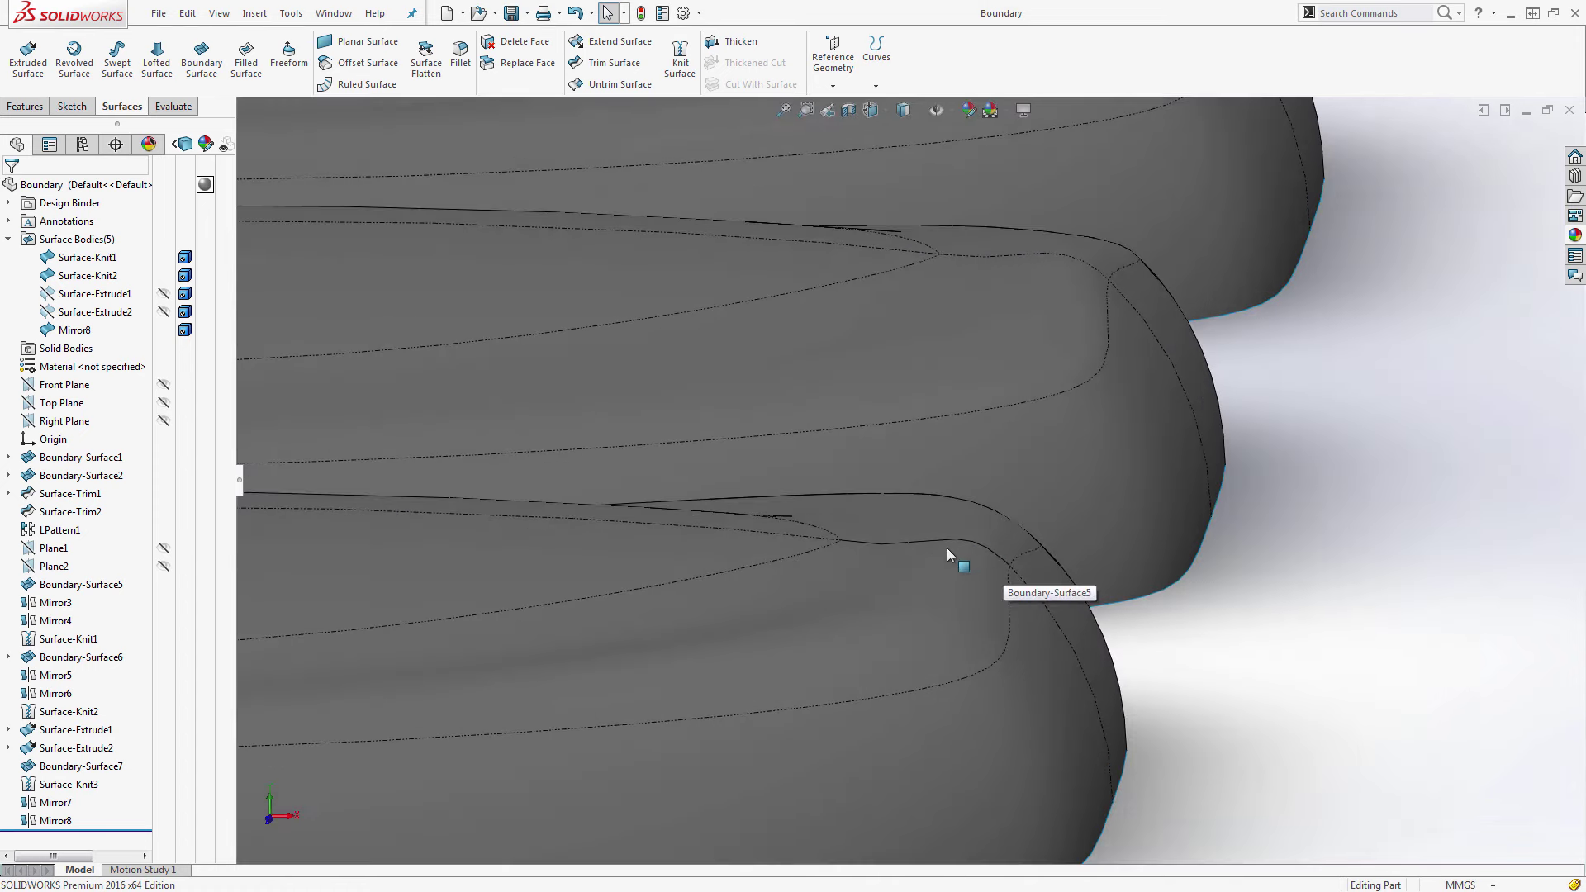
middle_click_drag(965, 552, 980, 566)
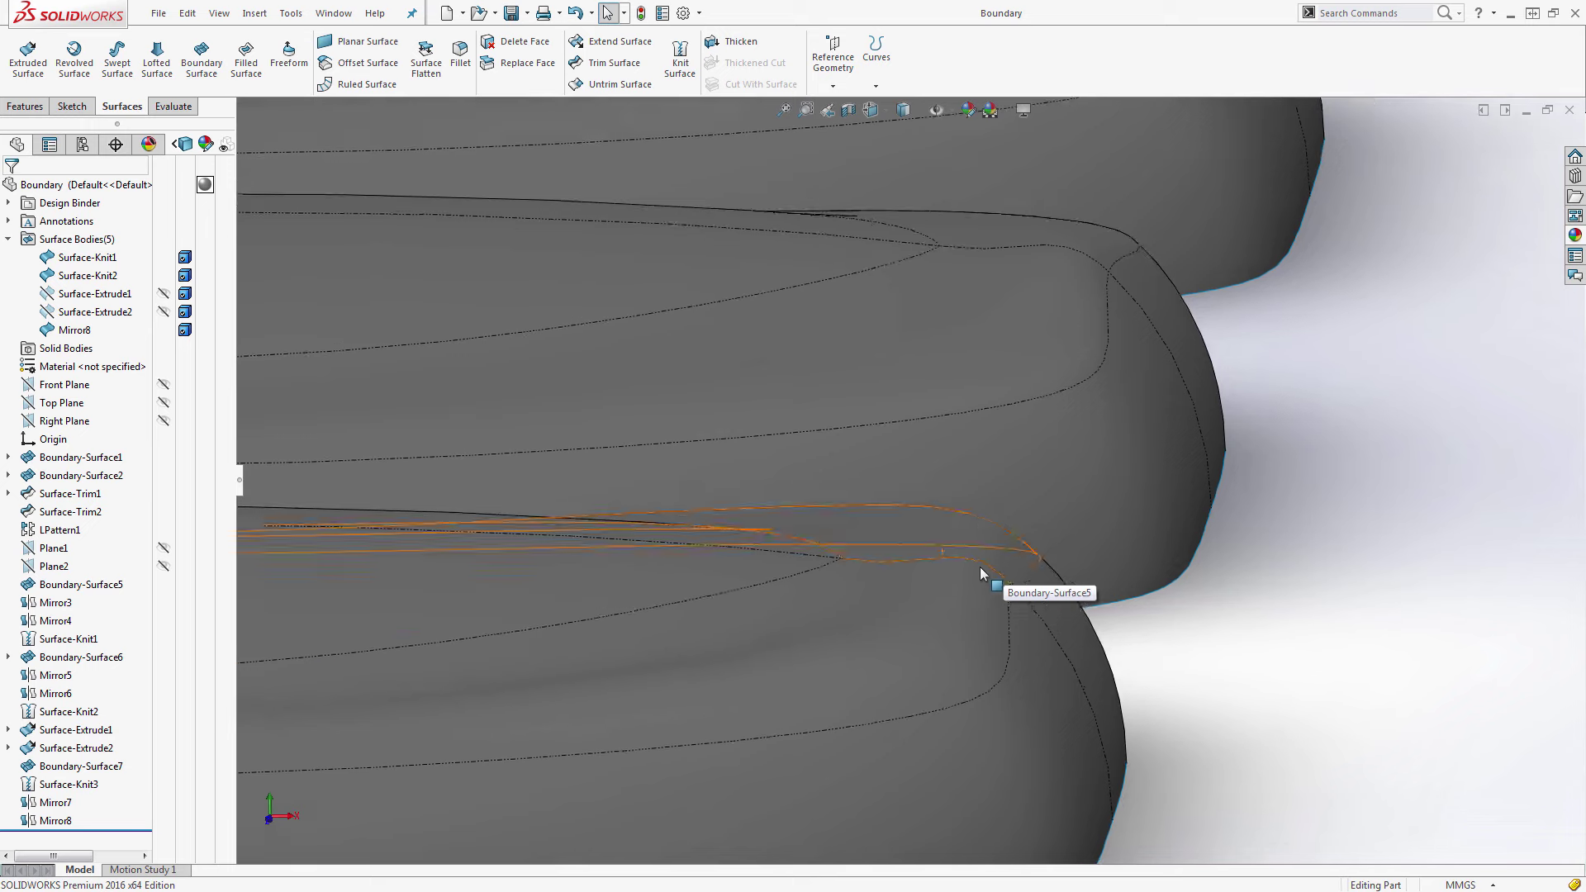
middle_click_drag(1057, 304, 1082, 376)
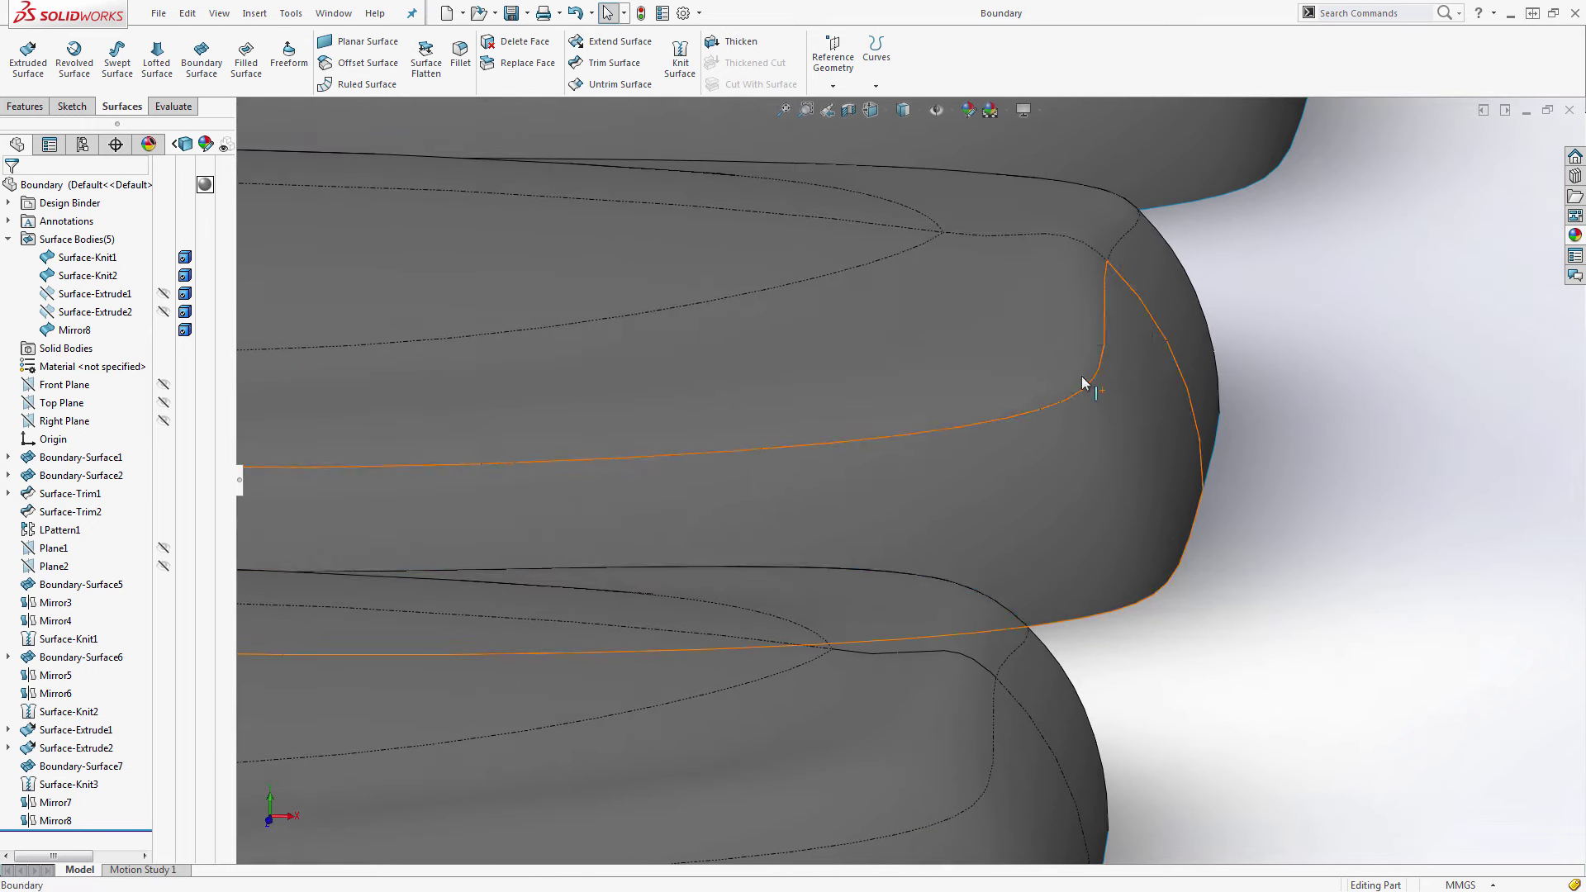
left_click(1107, 395)
left_click(818, 238)
middle_click_drag(1165, 310, 1222, 358)
scroll(1232, 399, "up", 3)
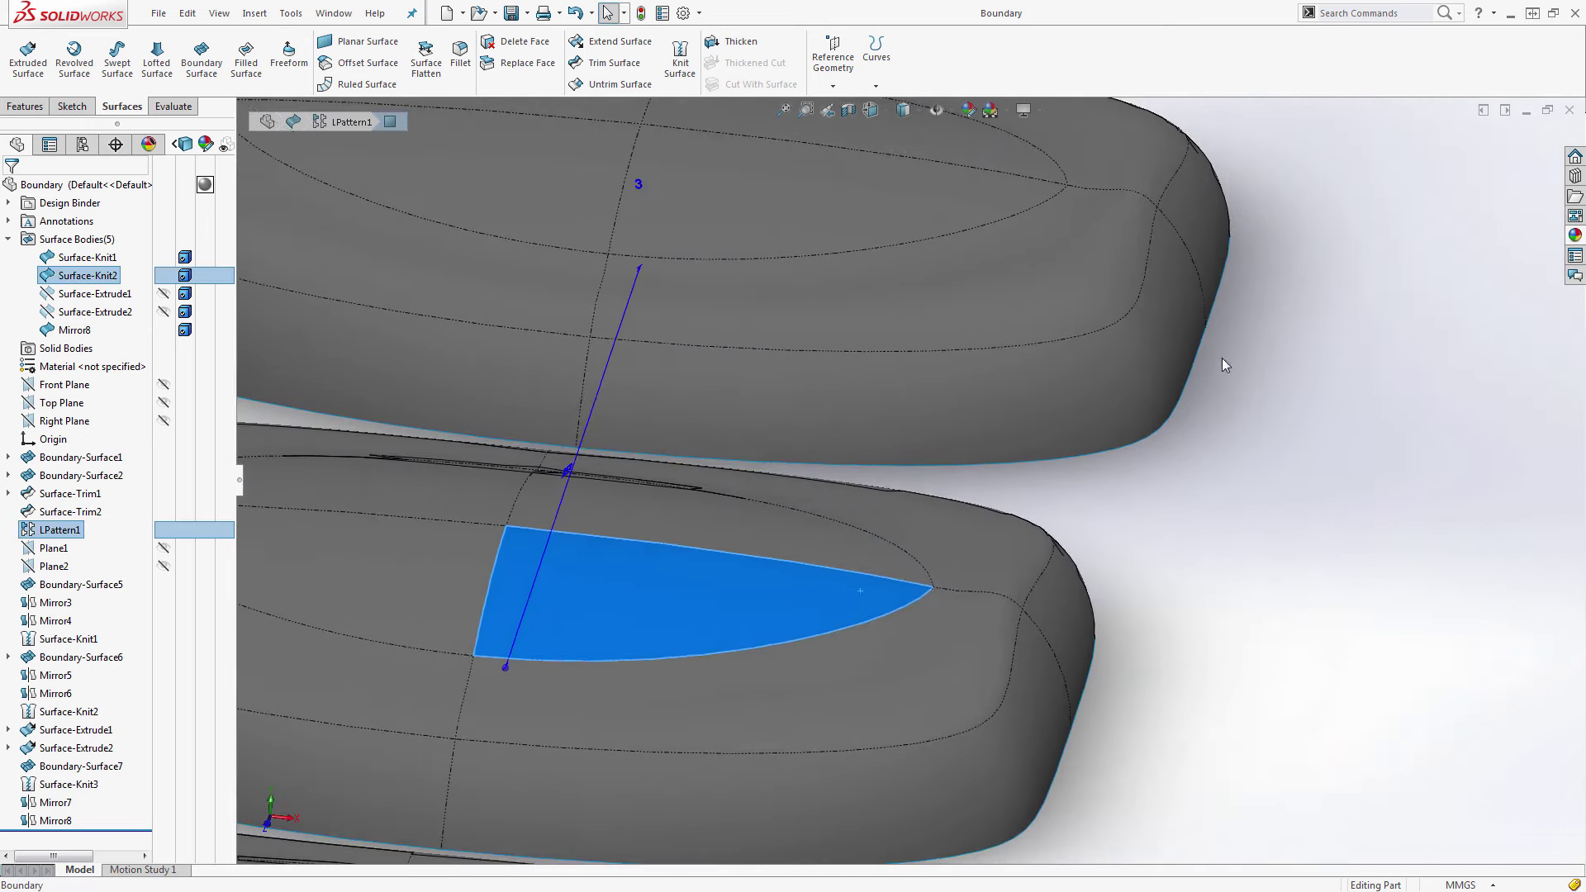
left_click(1222, 359)
left_click(1136, 210)
middle_click_drag(1139, 205, 1257, 447)
left_click(1292, 522)
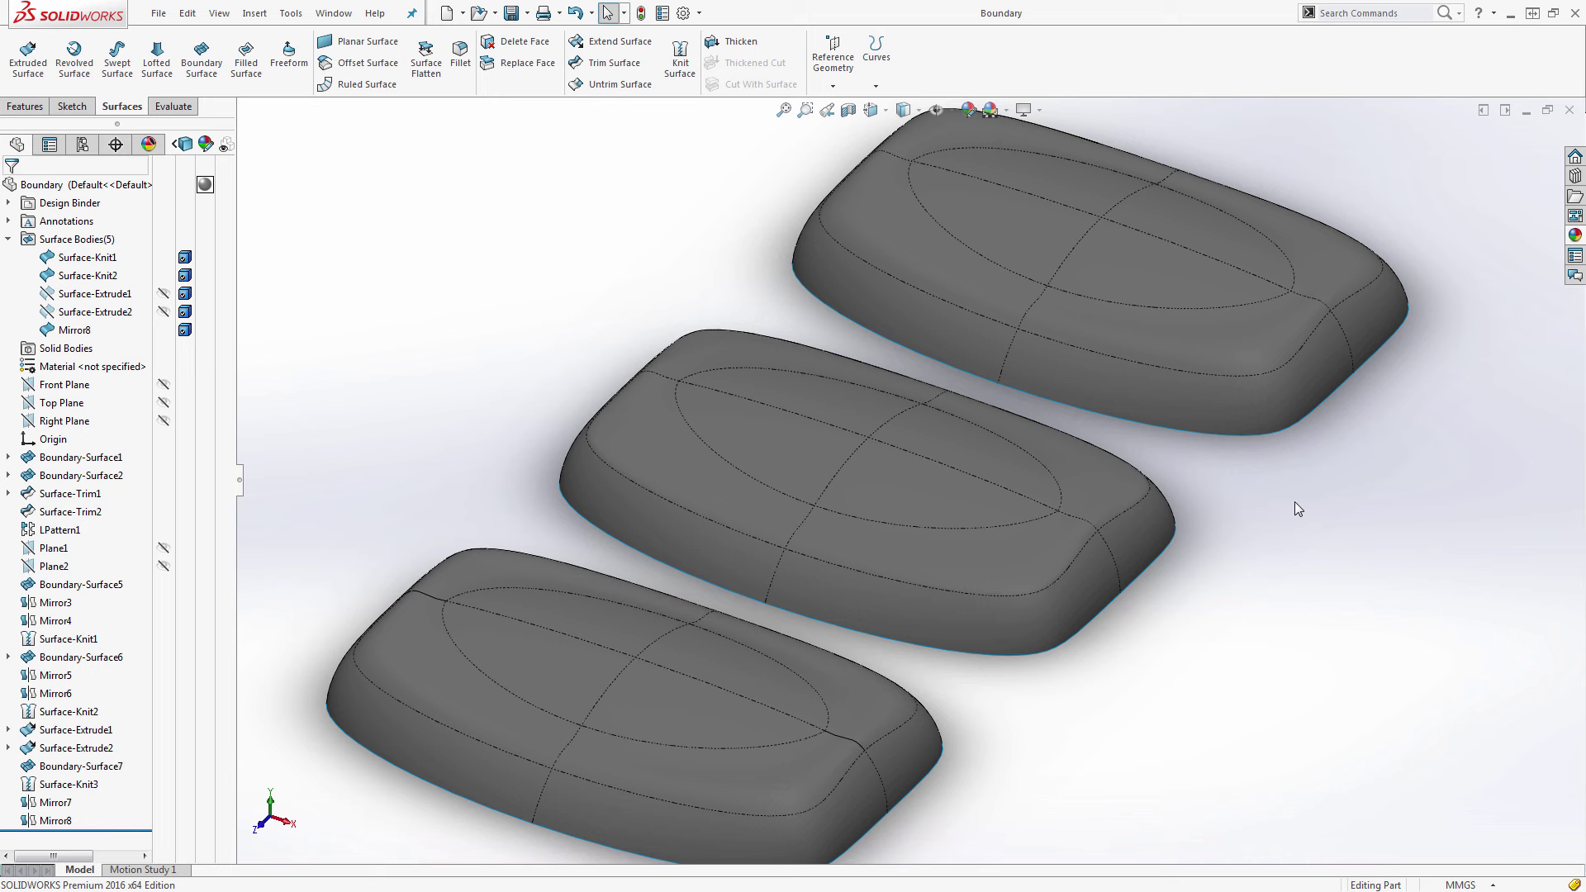
Try to thicken the middle knitted surface body by 6 mm.
left_click(721, 46)
left_click(955, 547)
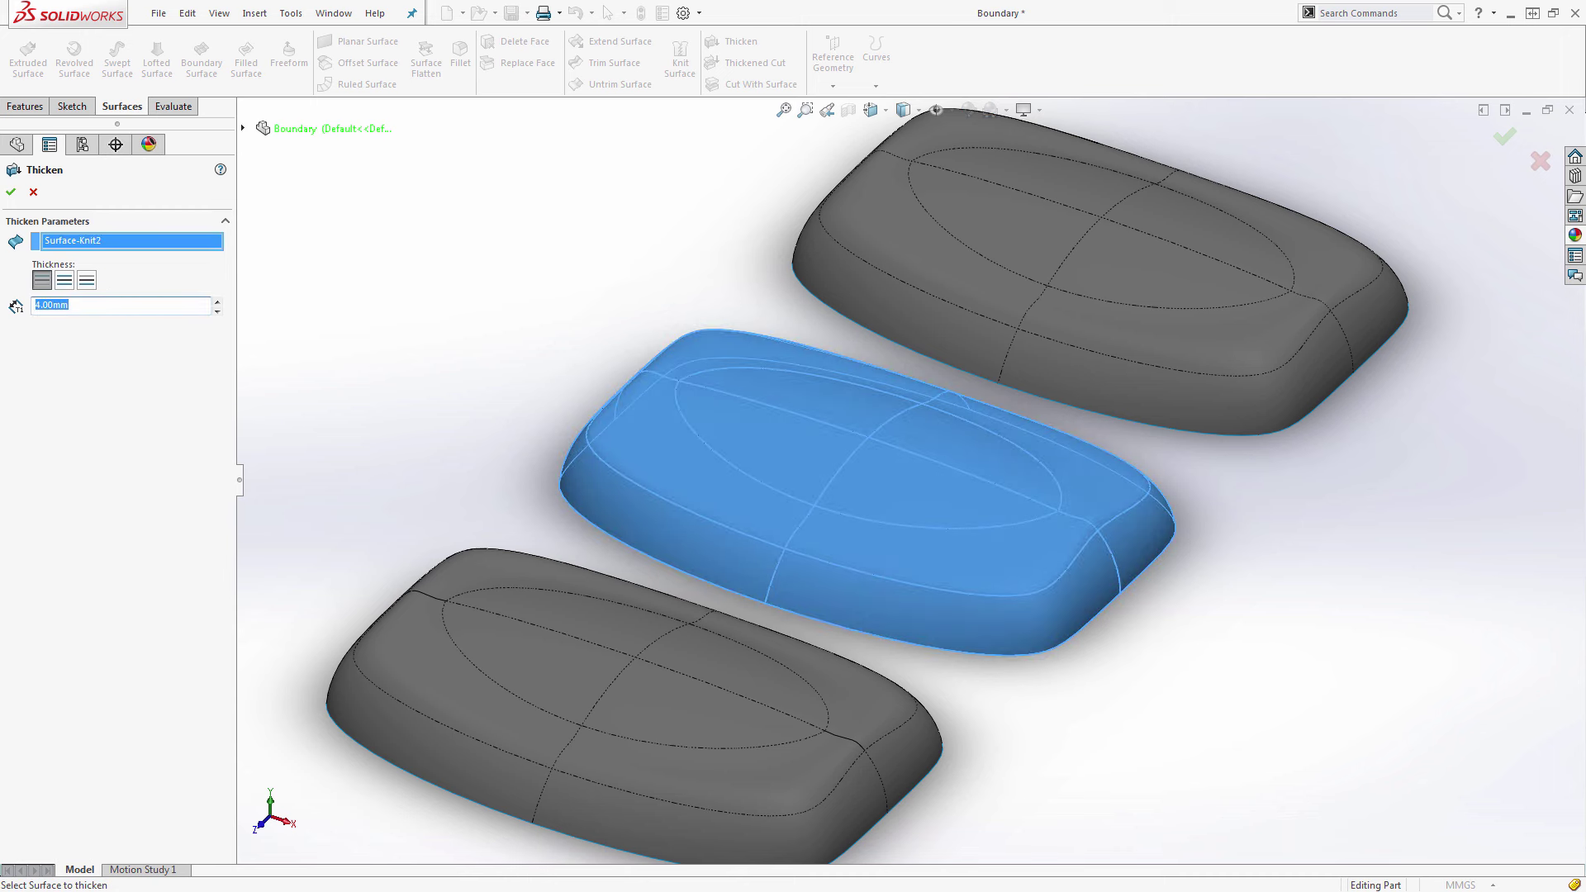
type("6")
left_click(17, 195)
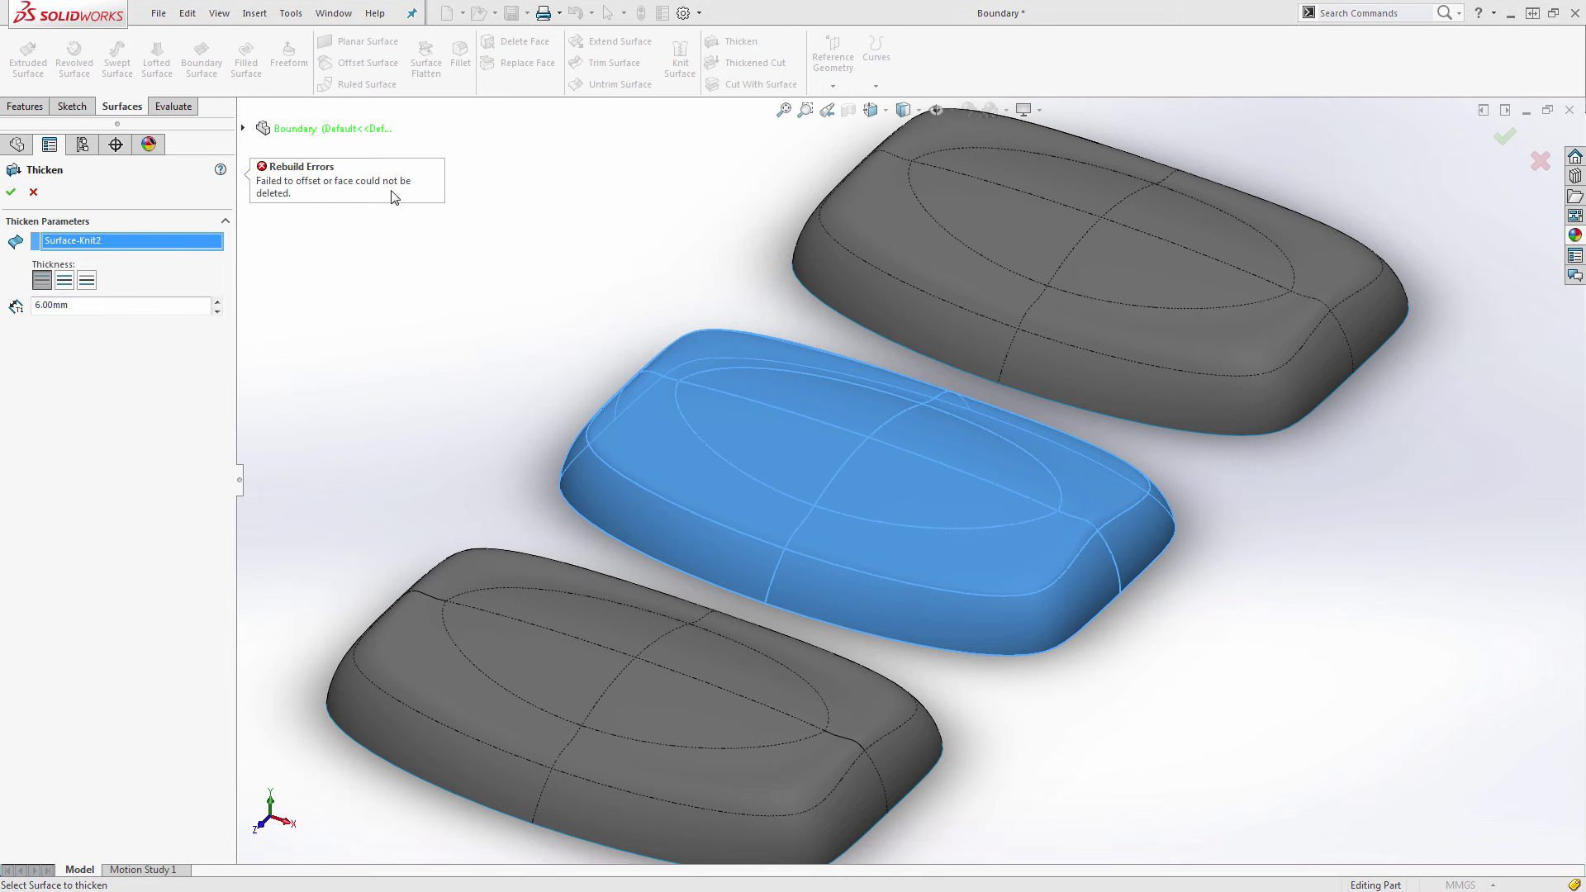
left_click(34, 193)
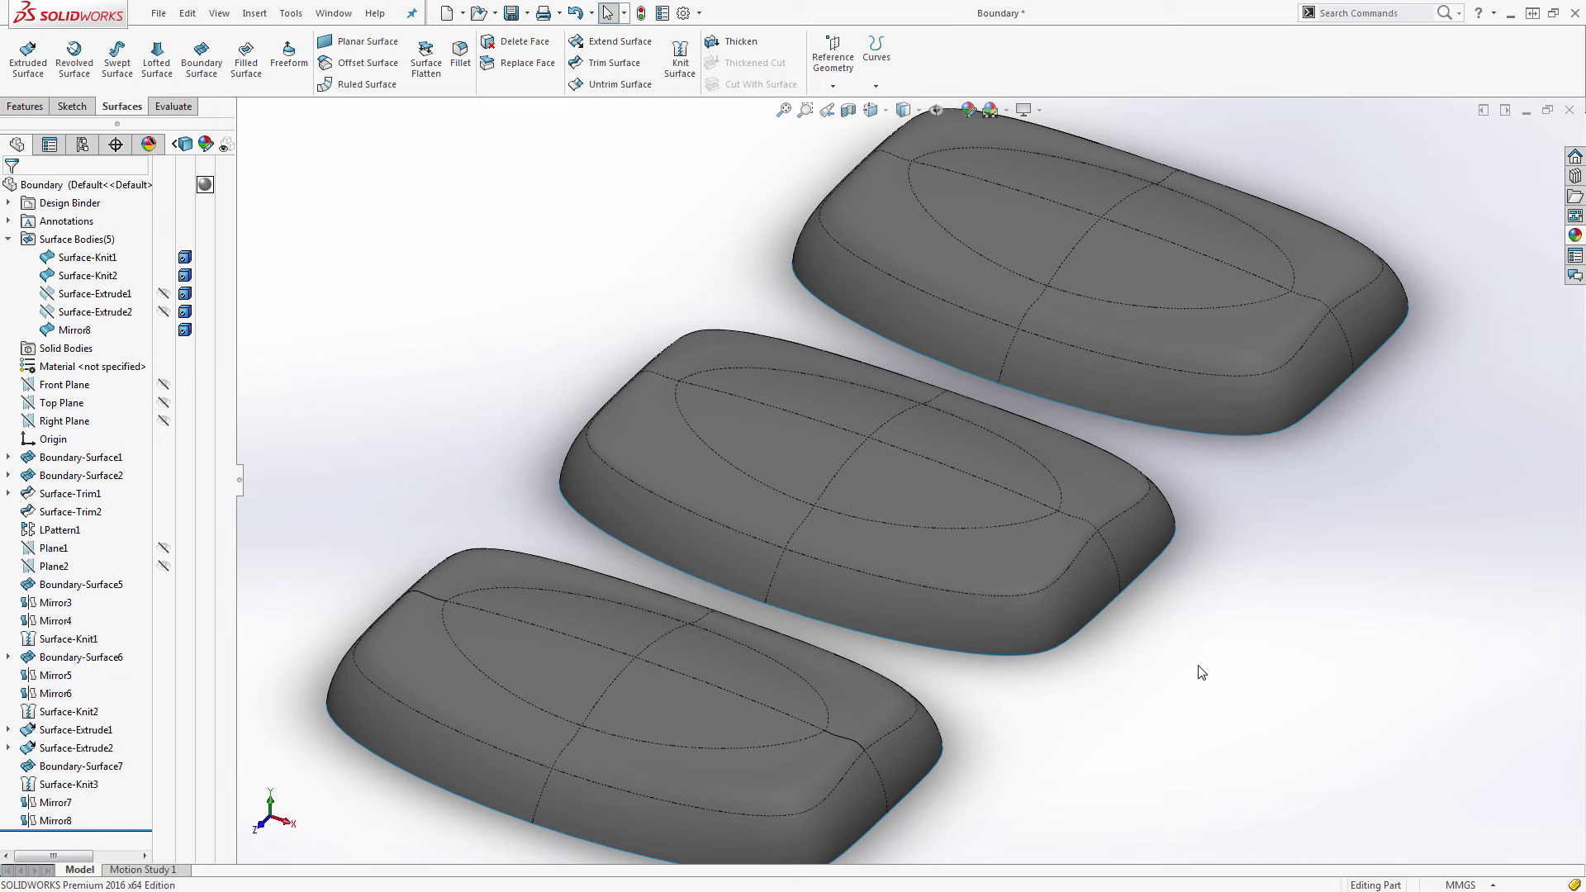
Examine the middle body's corner and end edges with curvature colours displayed, and turn the curvature display off when finished.
left_click(171, 107)
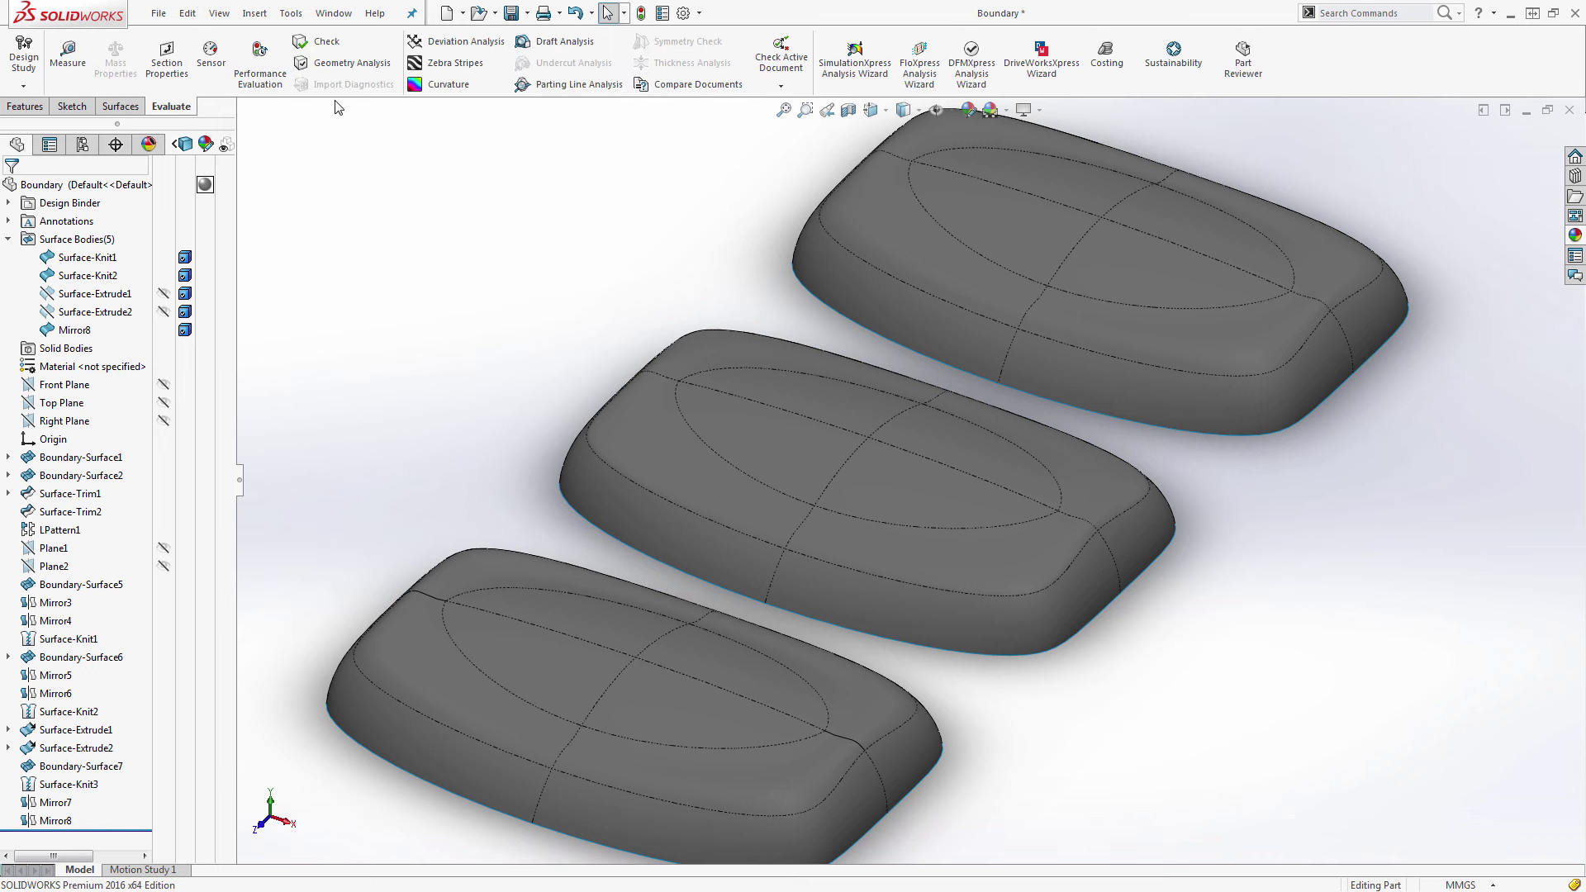
left_click(424, 83)
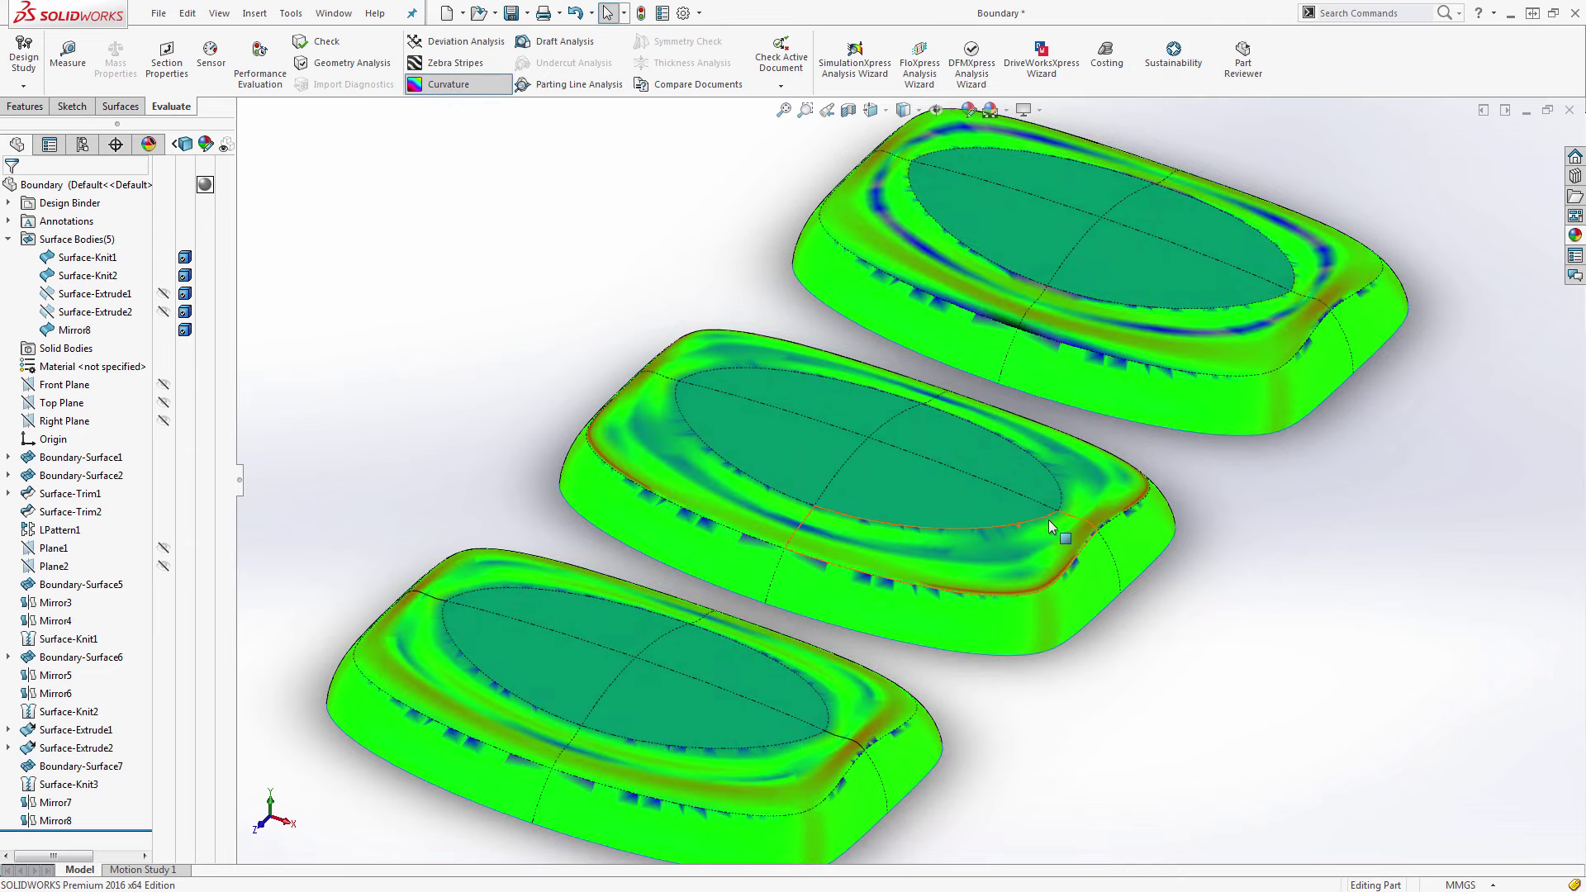
scroll(1146, 530, "down", 3)
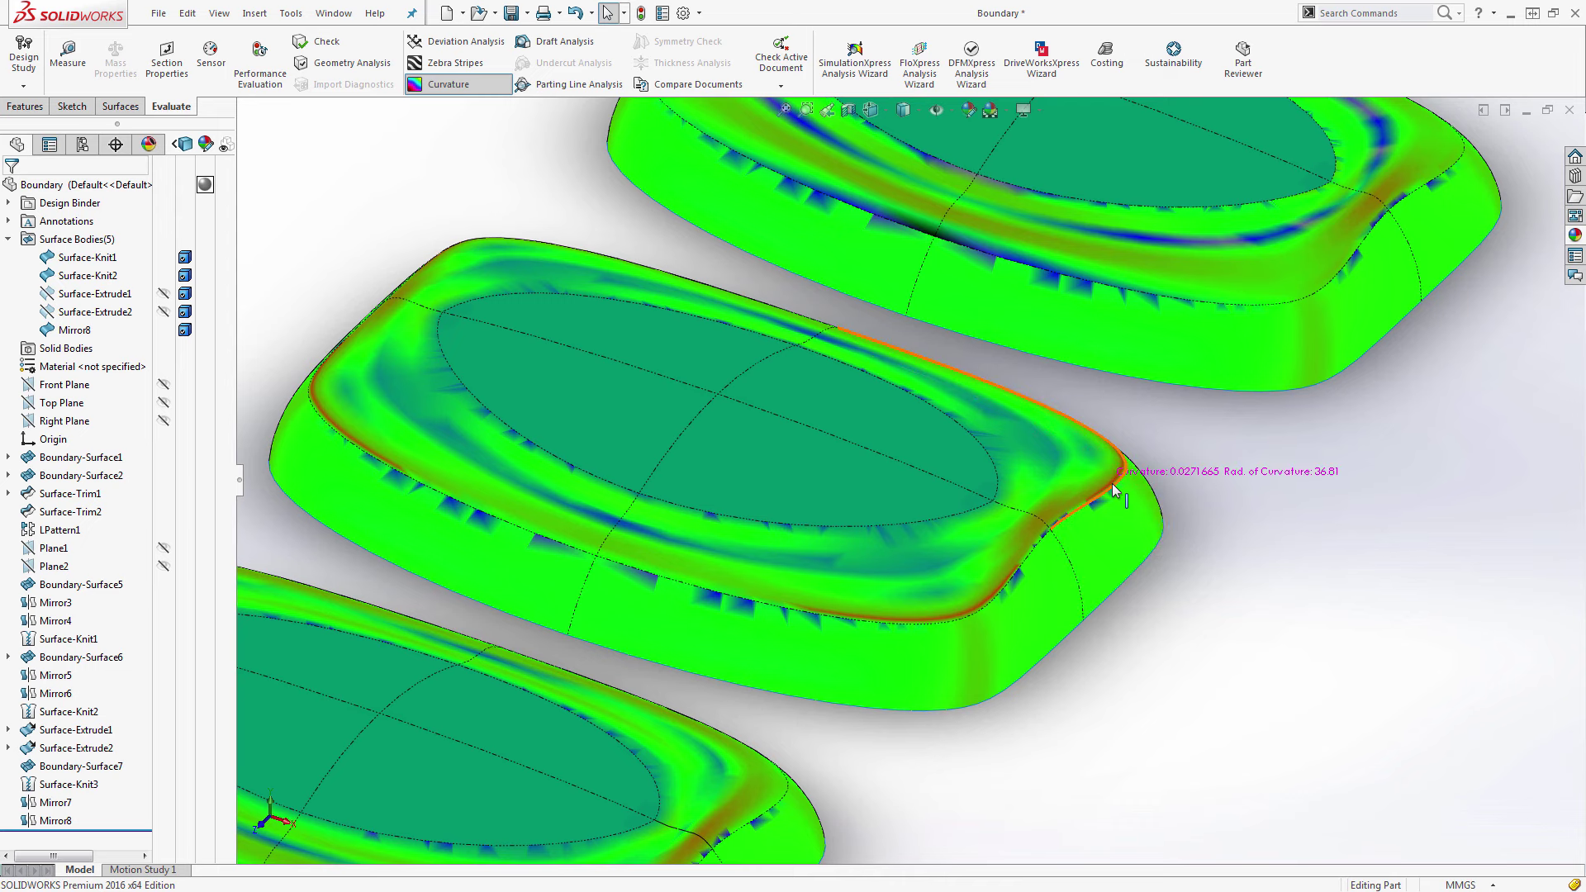
scroll(1049, 516, "down", 3)
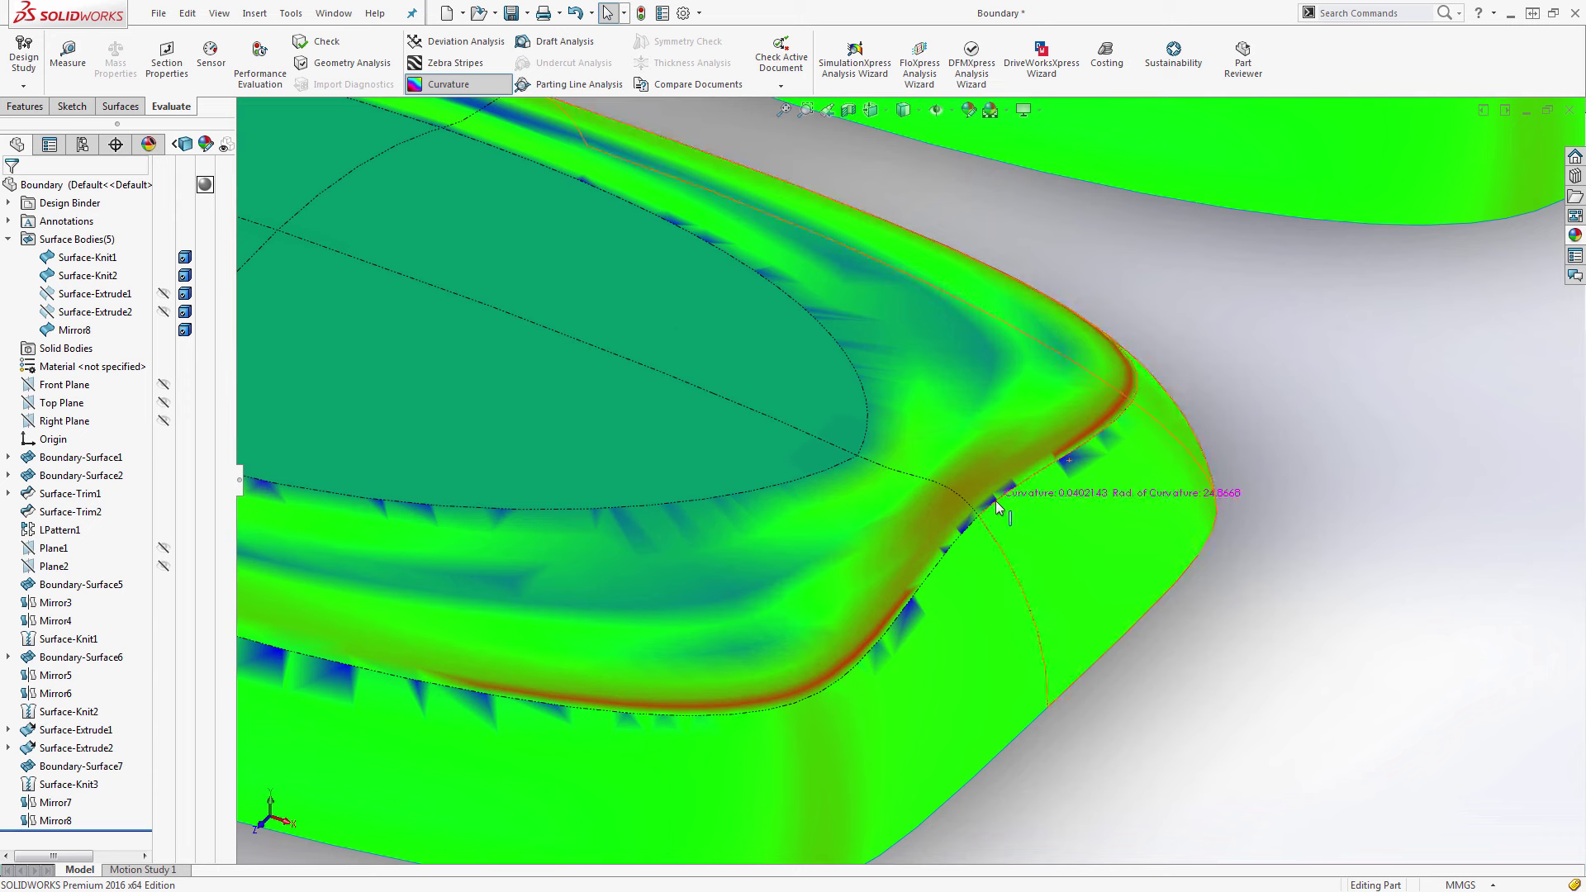
scroll(1057, 448, "down", 2)
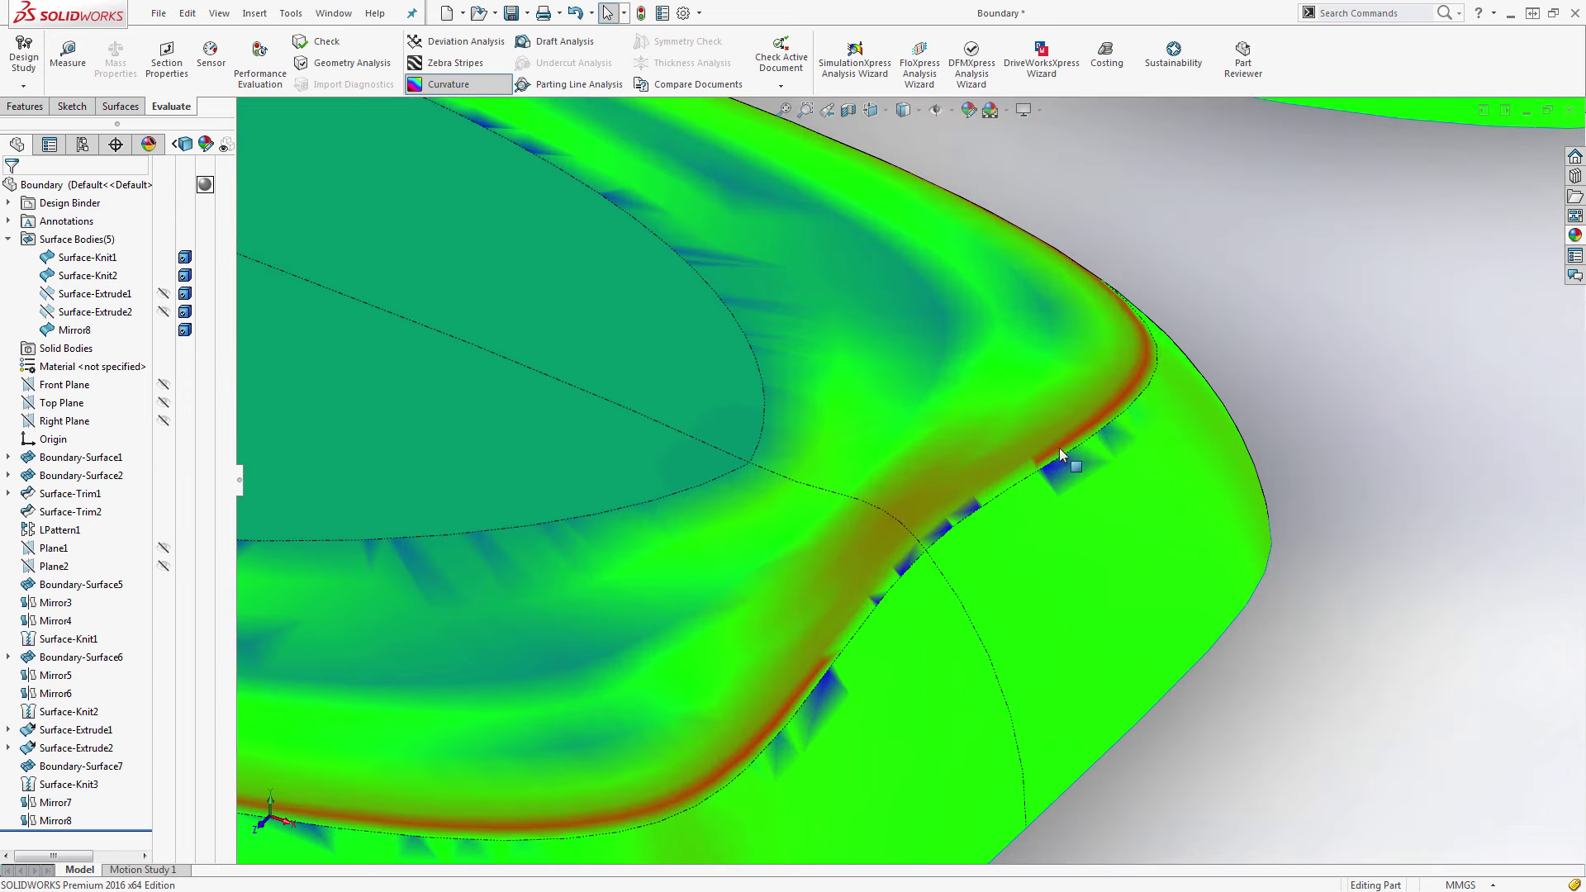
mouse_move(1067, 442)
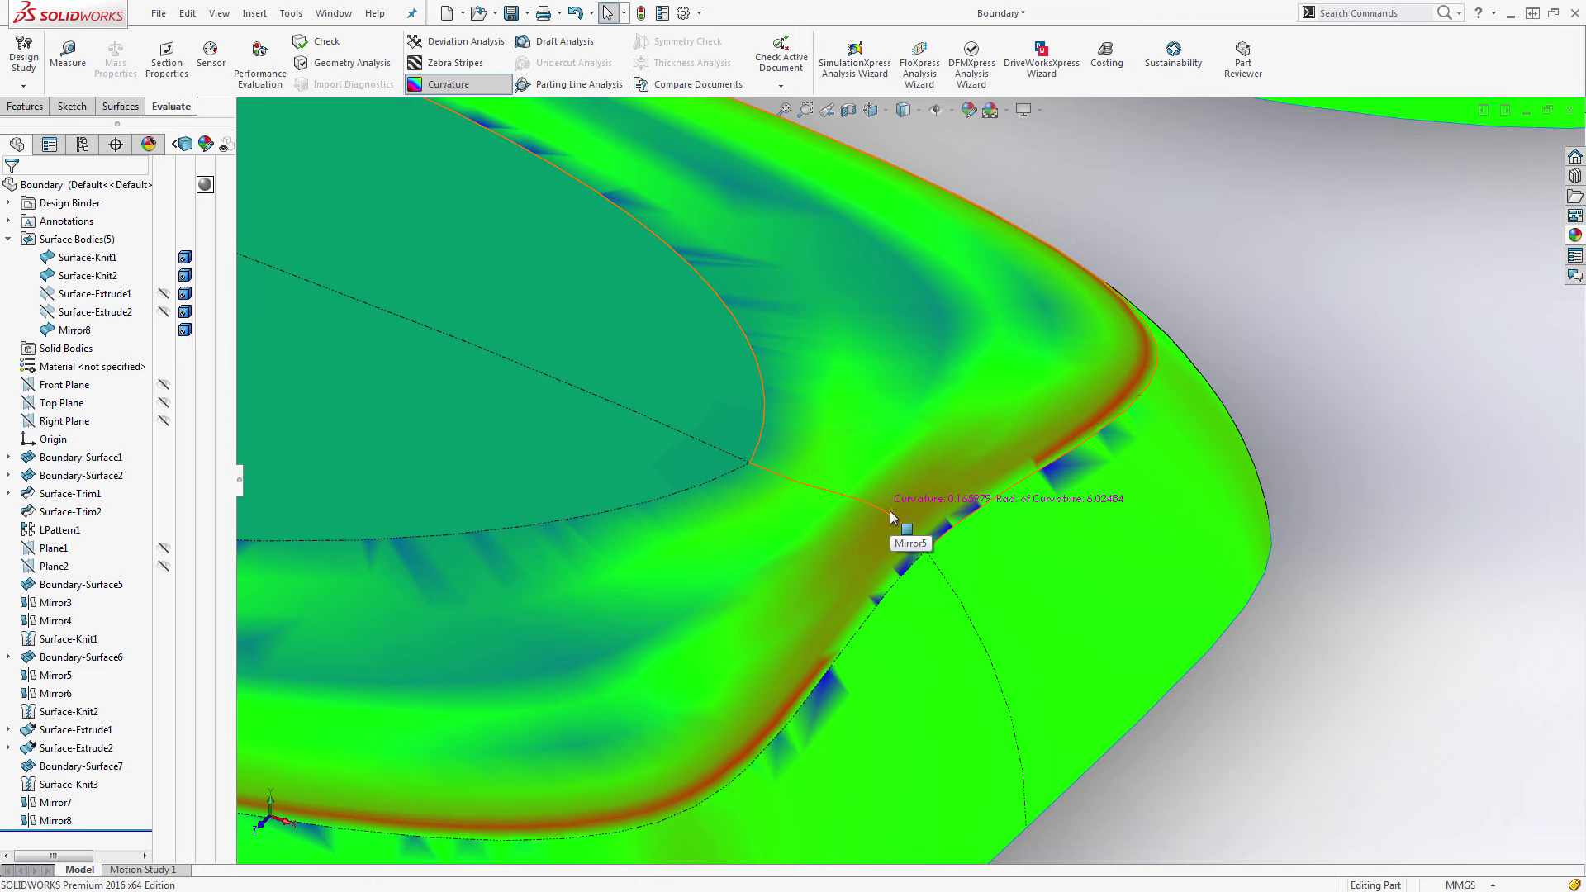
scroll(903, 531, "up", 3)
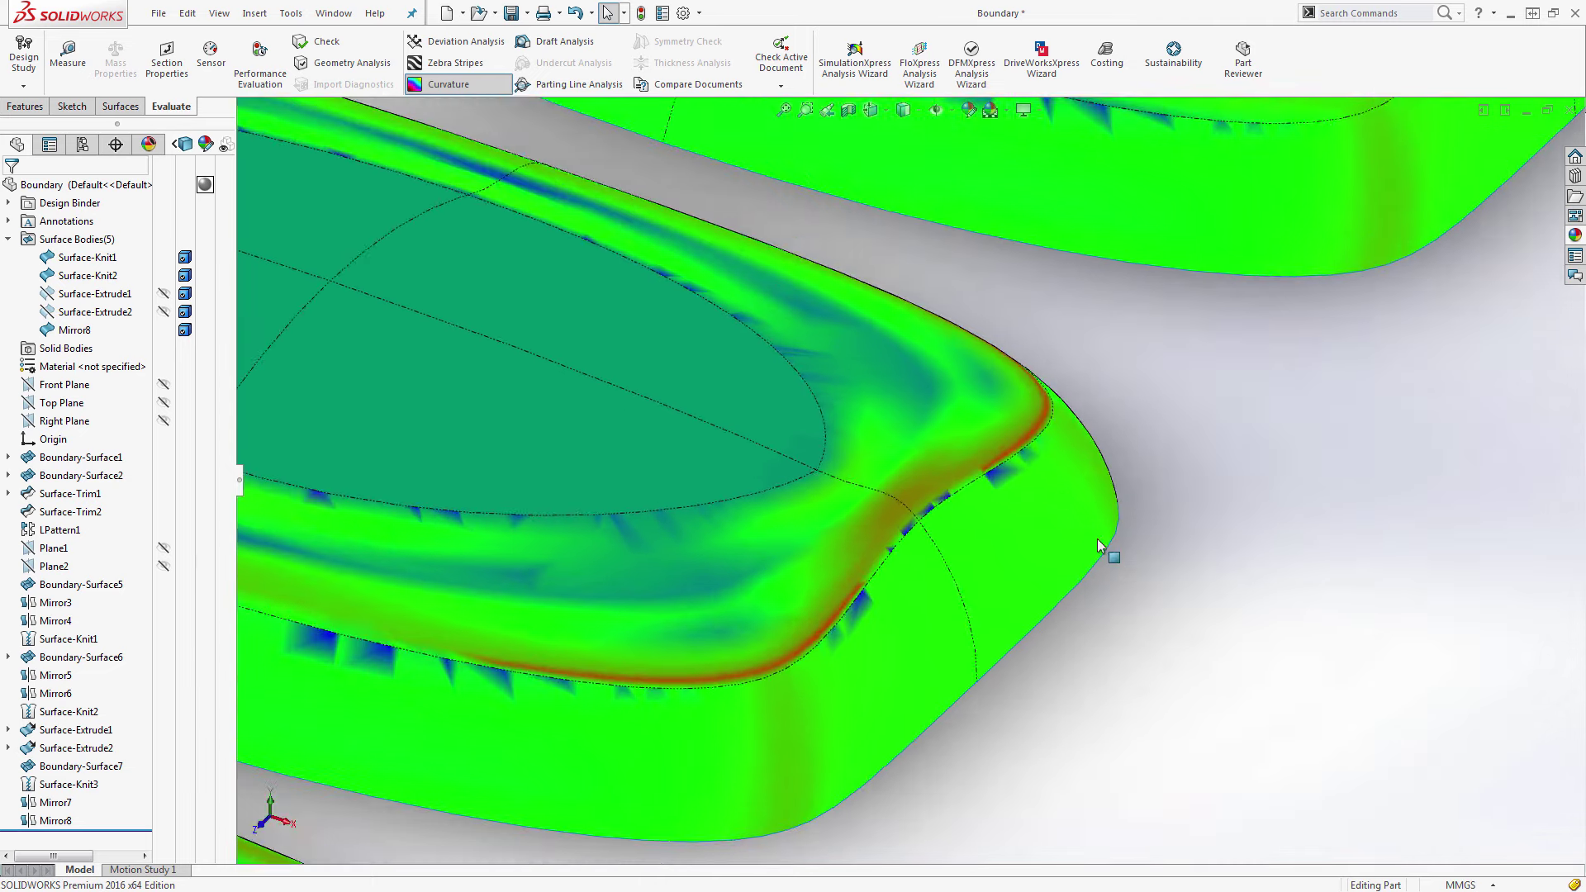
scroll(1099, 545, "up", 5)
scroll(914, 475, "down", 4)
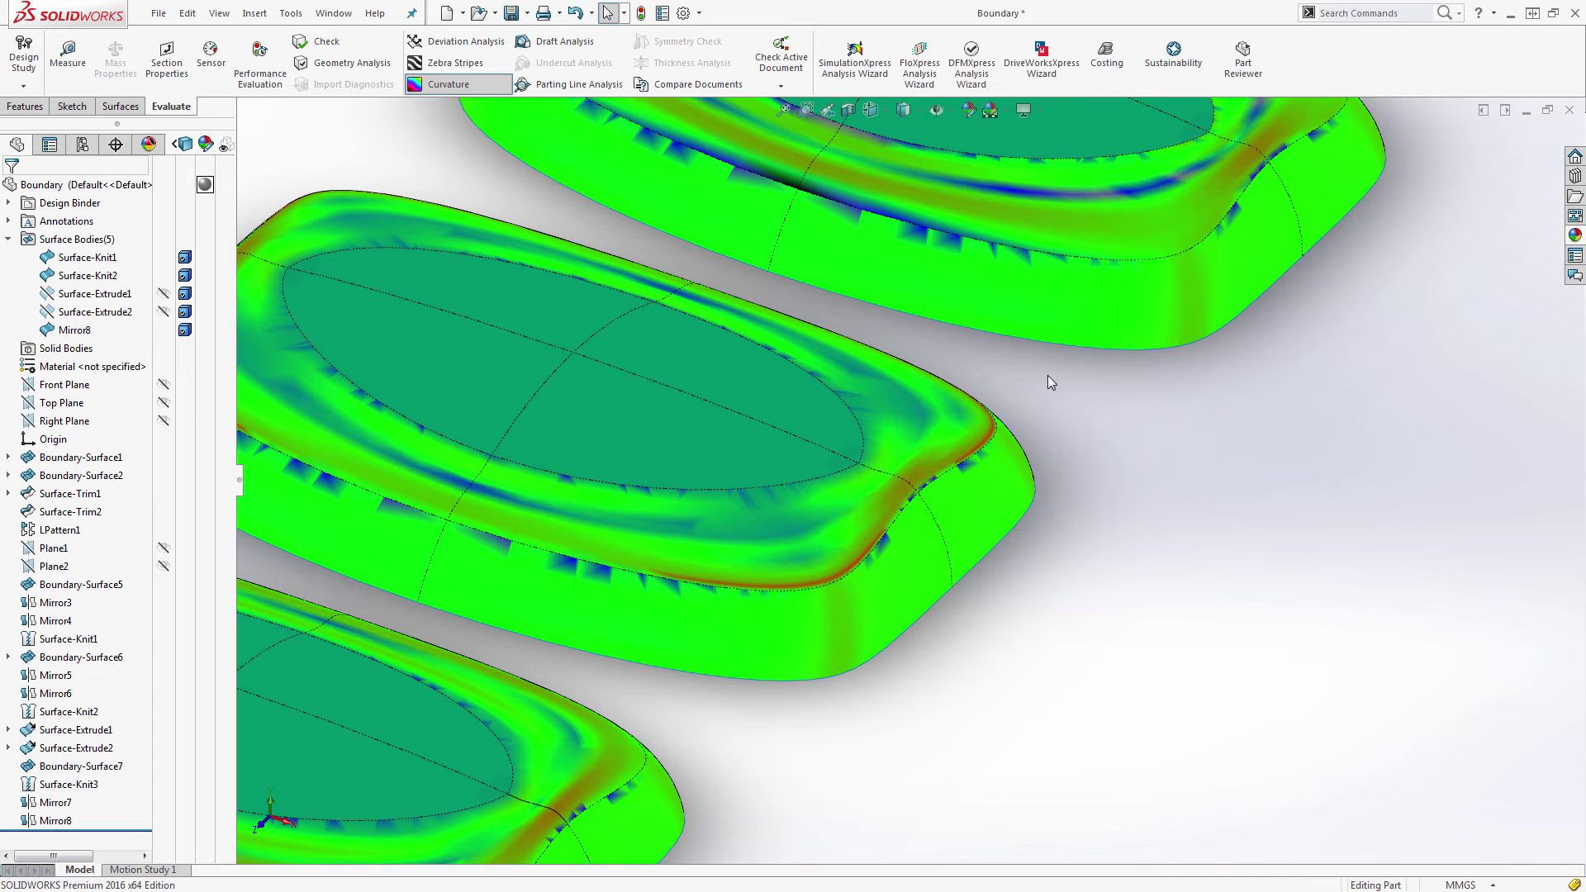
left_click(449, 83)
Thicken the middle knitted surface body by 4 mm into a solid.
left_click(121, 106)
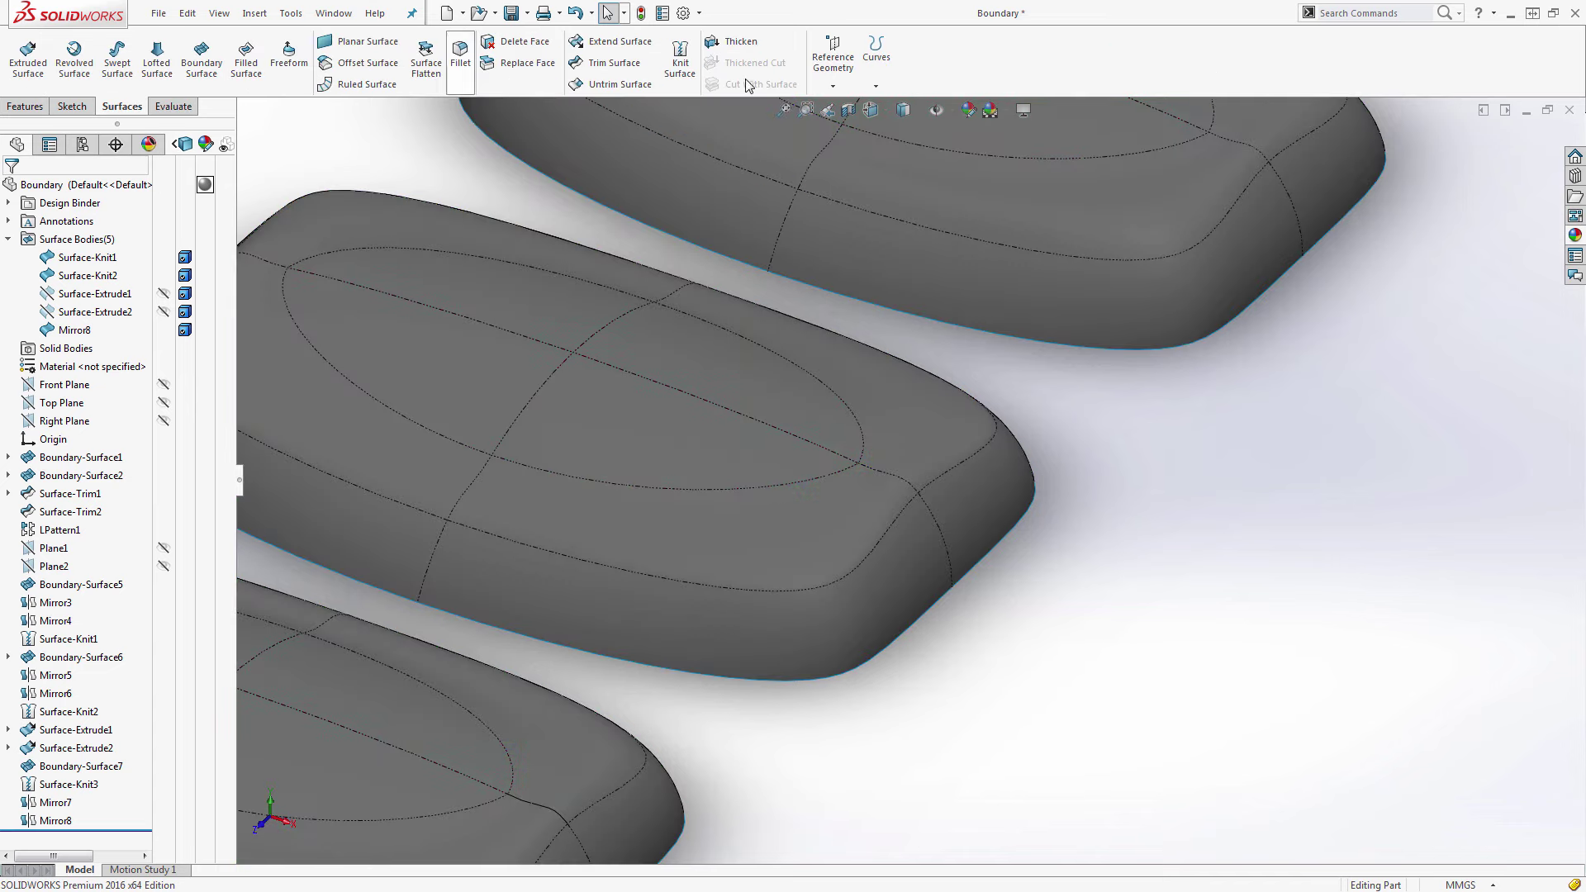
left_click(741, 41)
left_click(418, 389)
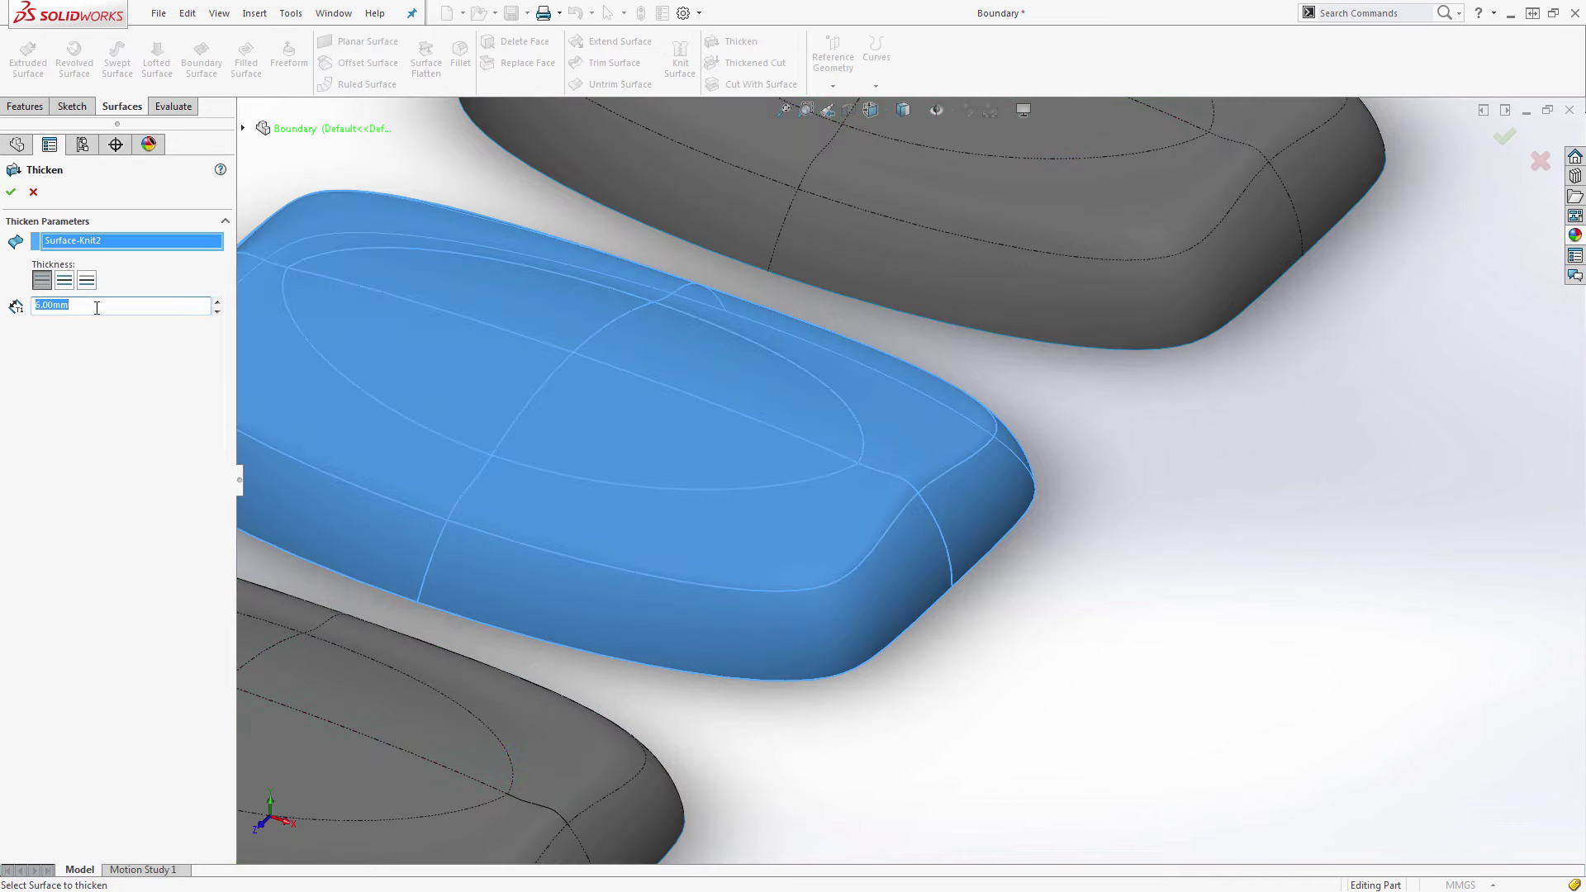
type("4")
key("Return")
left_click(10, 195)
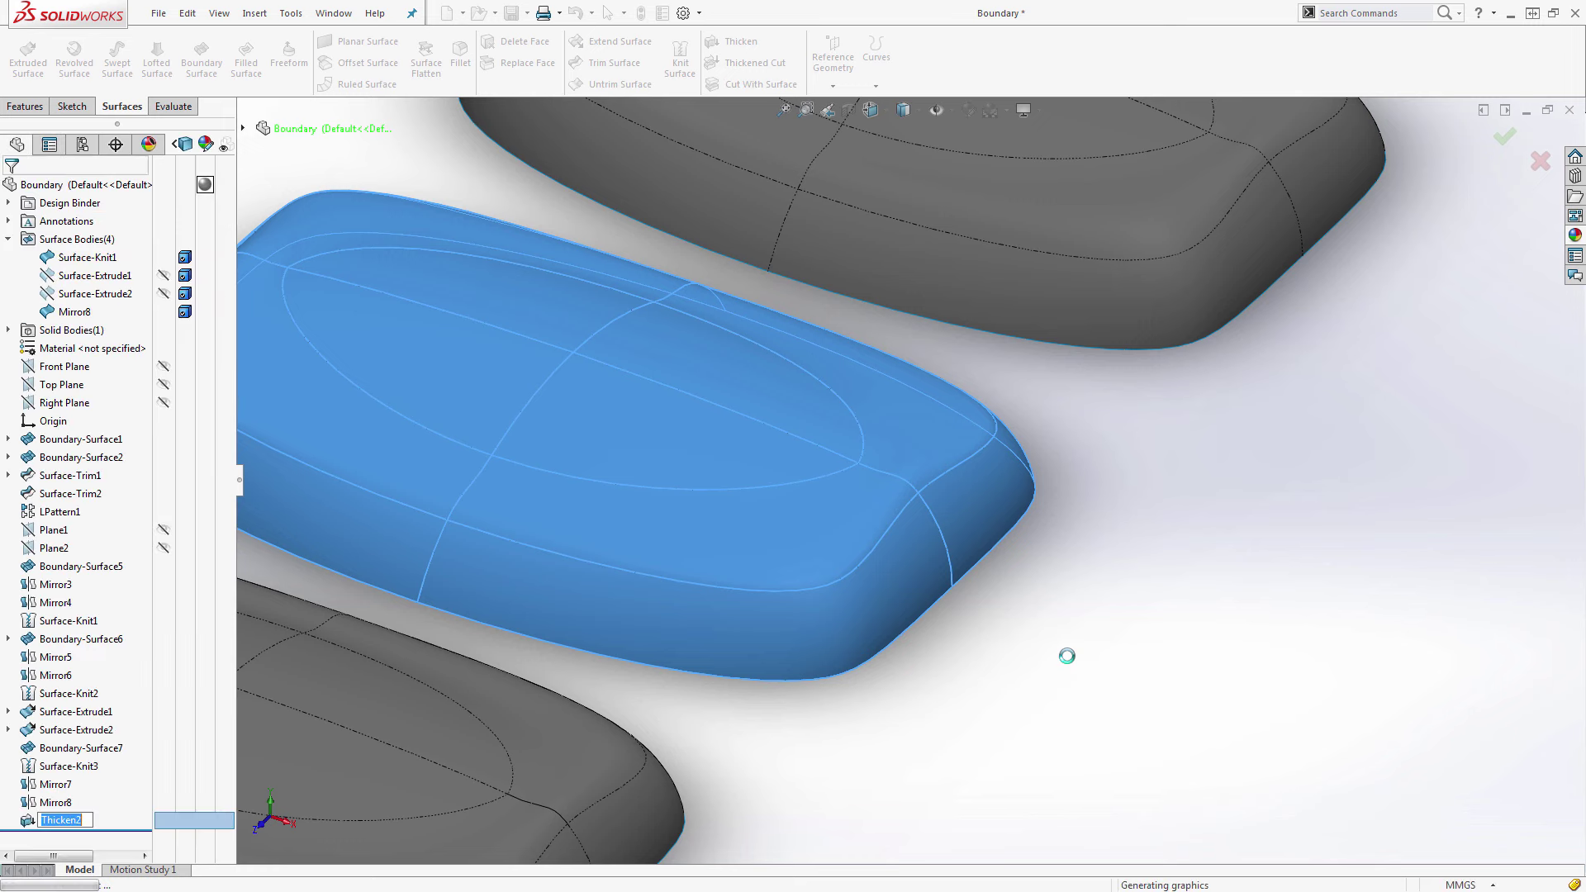
Inspect the underside of the thickened middle body, checking the narrow inner faces at its corners for distortion.
middle_click_drag(1072, 641, 770, 661)
left_click(734, 635)
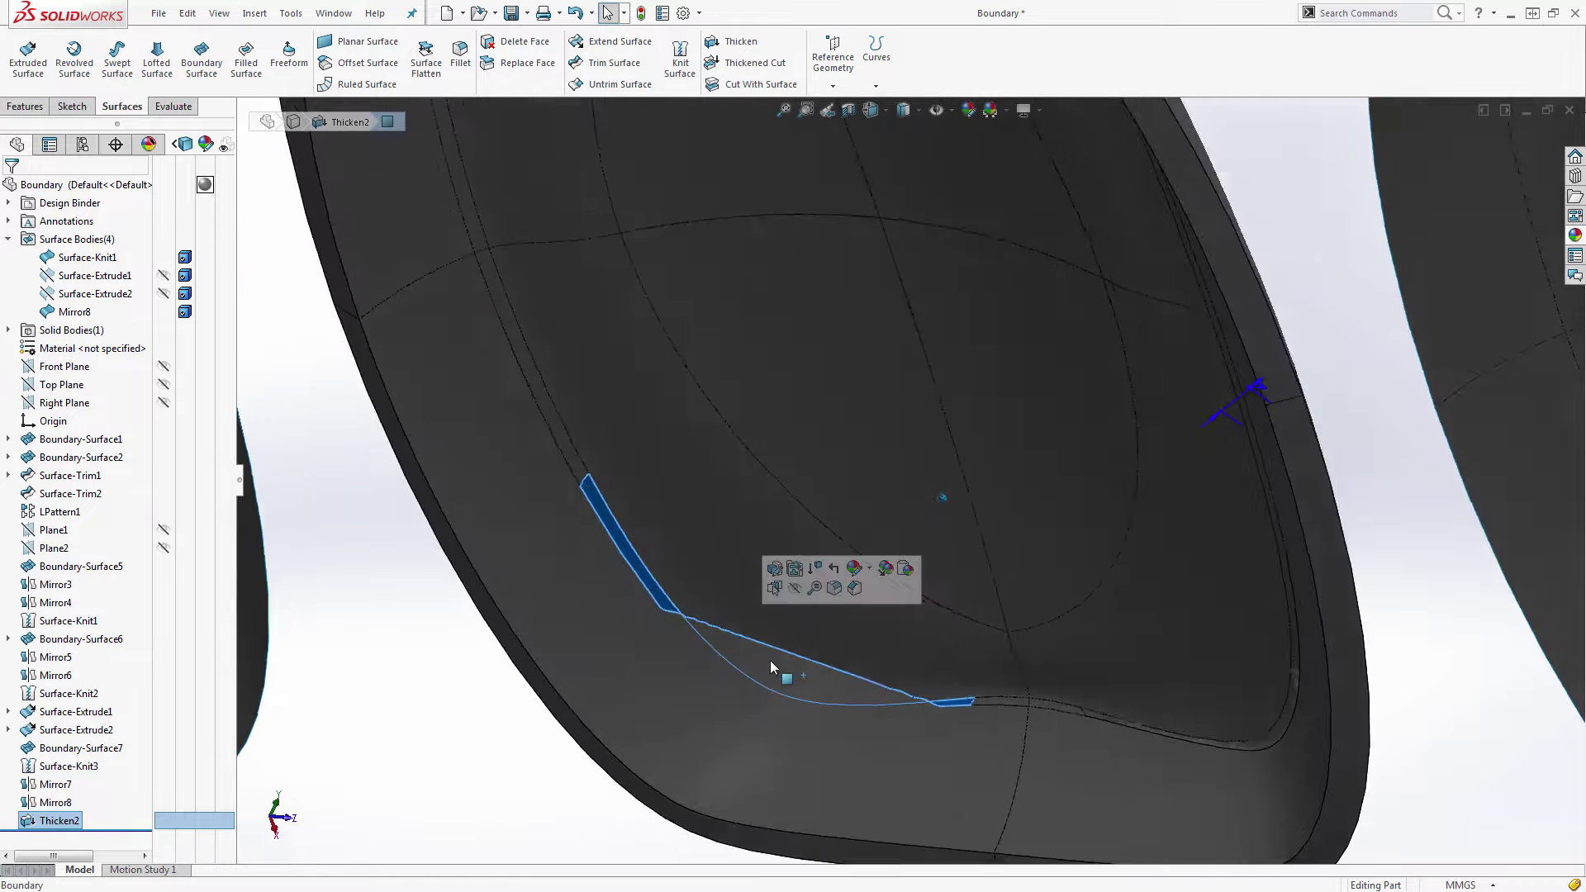
scroll(770, 661, "down", 5)
scroll(821, 566, "down", 4)
middle_click_drag(679, 478, 835, 625)
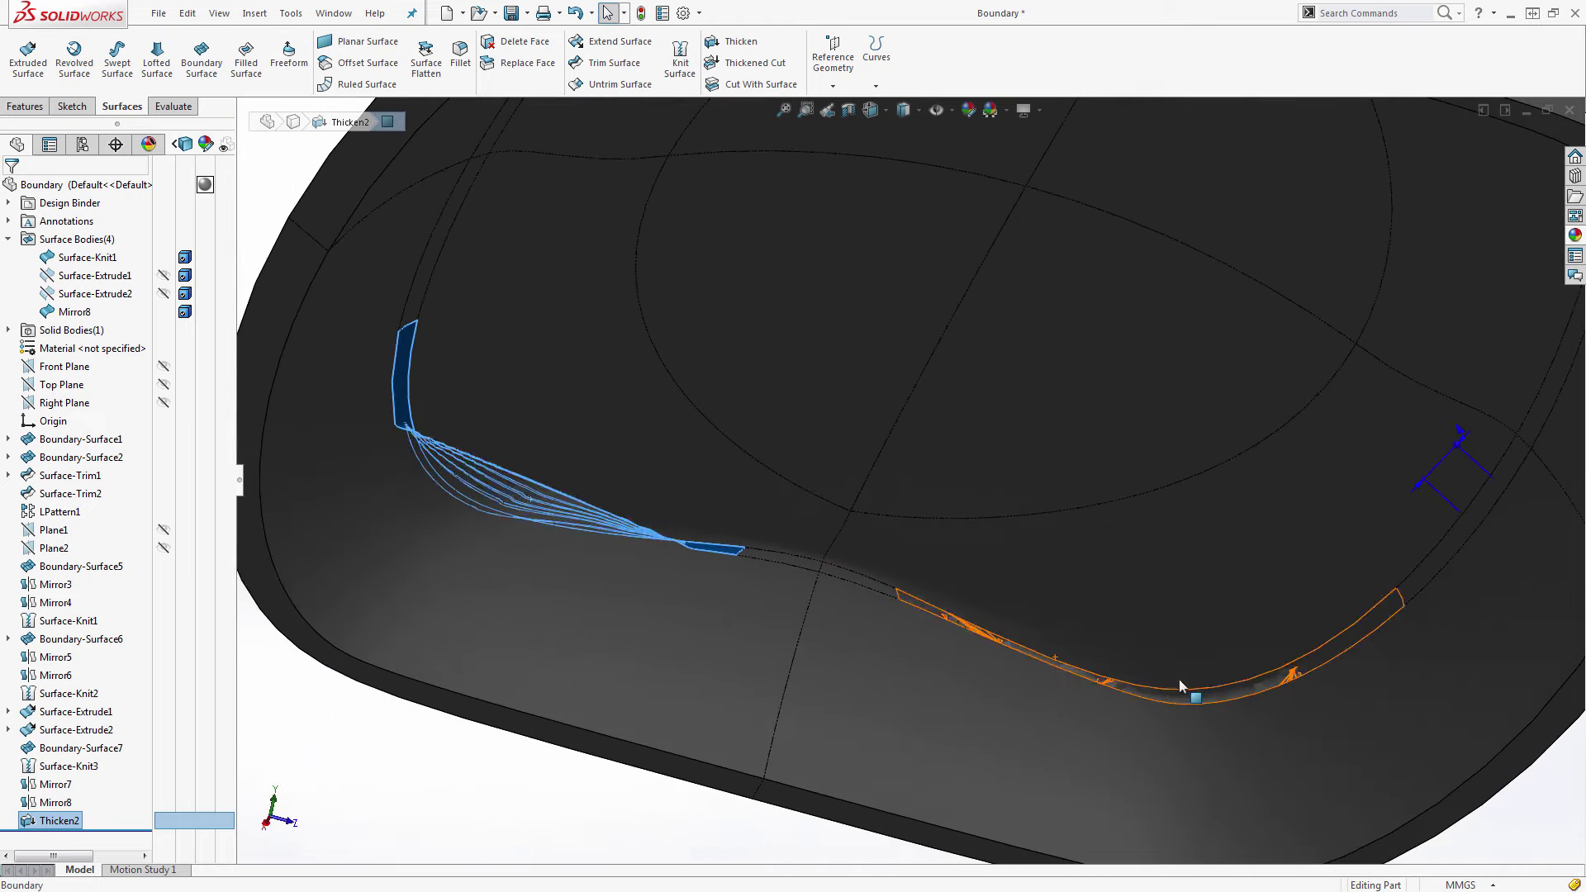
scroll(1180, 678, "down", 4)
left_click(1195, 659)
scroll(1217, 706, "down", 5)
middle_click_drag(1312, 641, 1141, 552)
left_click(1168, 593)
left_click(1168, 591)
left_click(1139, 618)
scroll(1172, 621, "up", 4)
scroll(1112, 533, "up", 4)
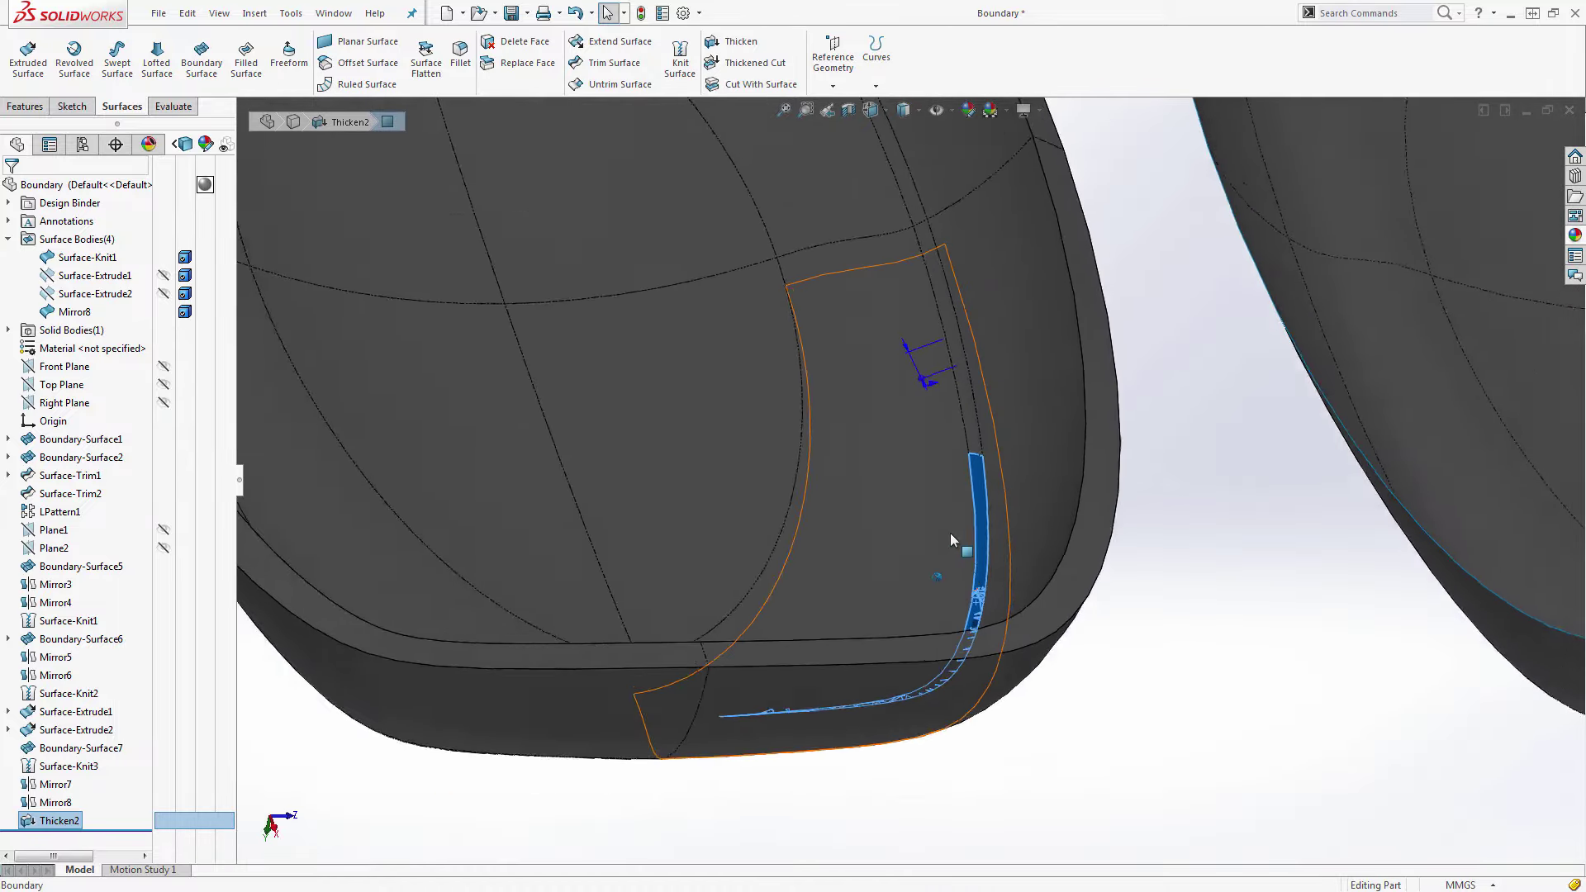
key("ctrl+1")
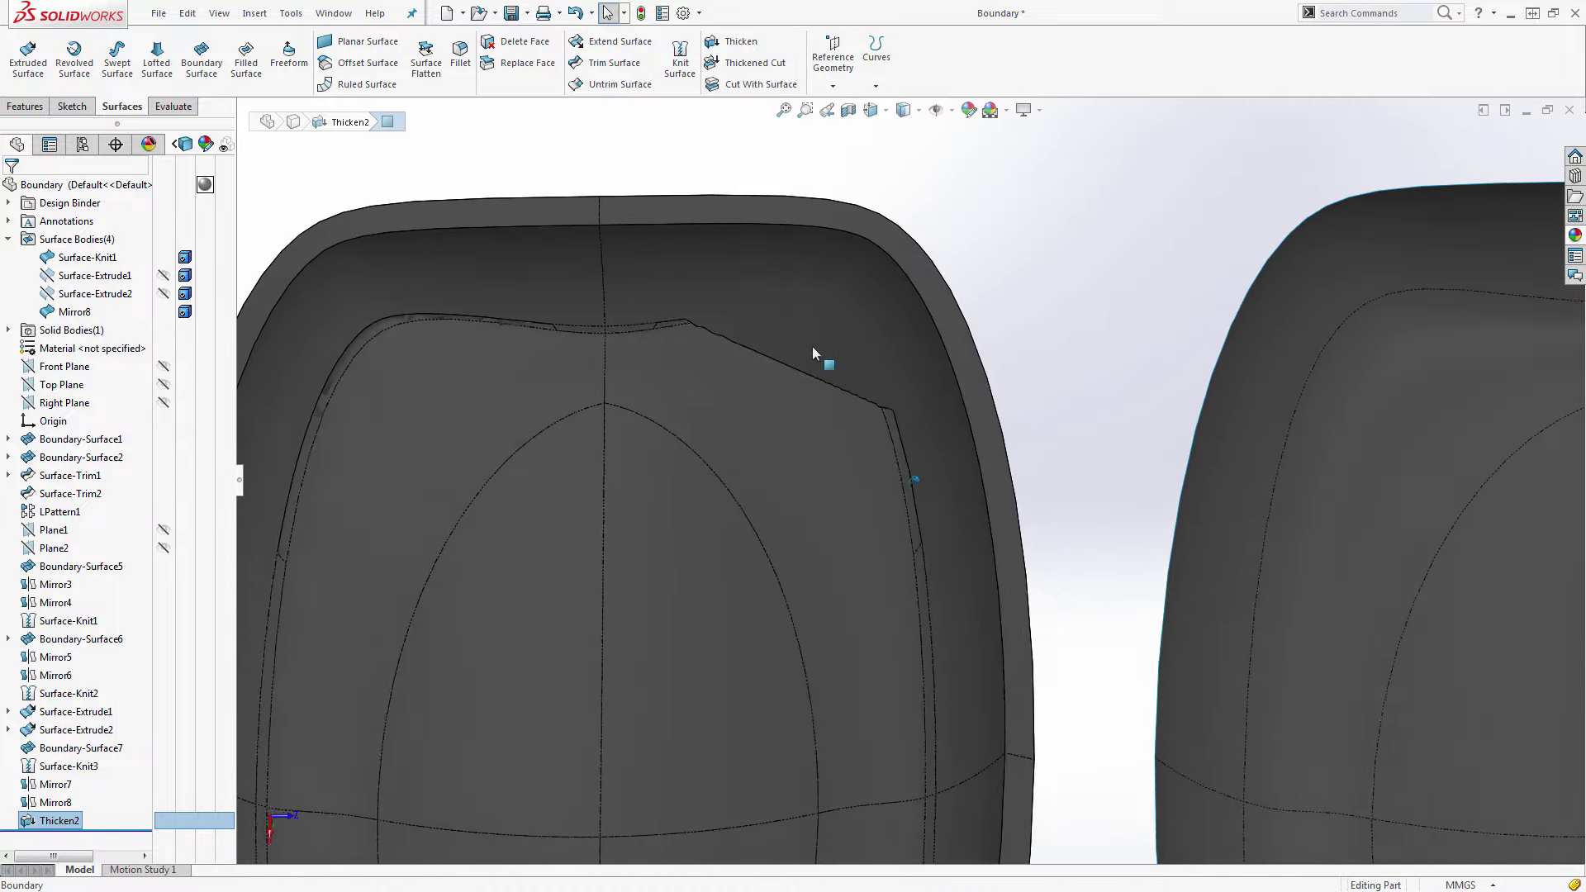
scroll(811, 349, "up", 4)
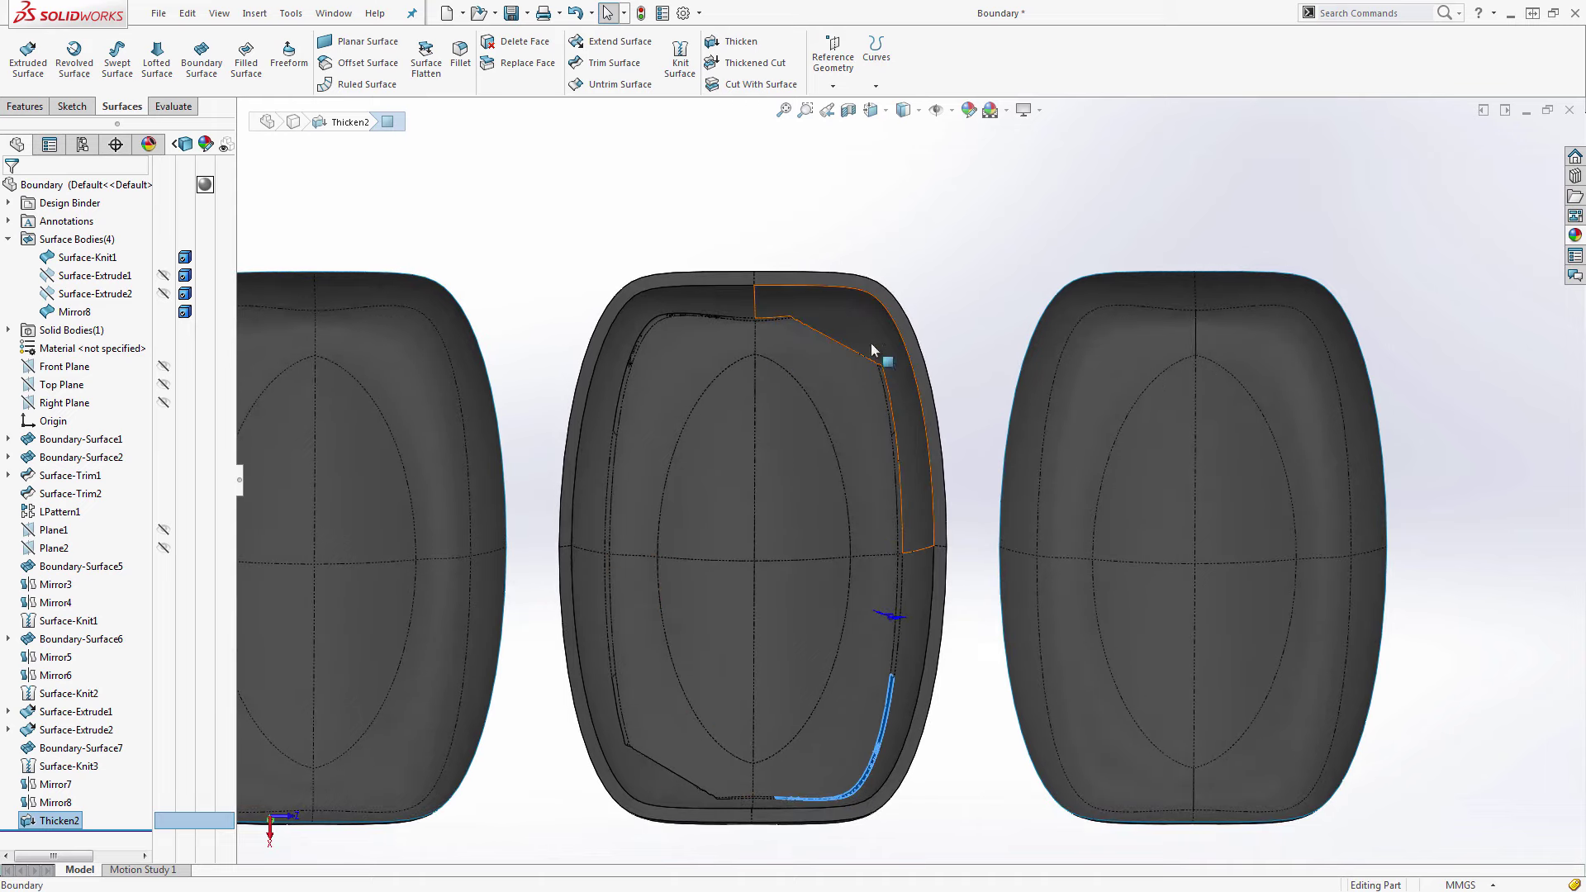
Set the thickness of the middle body's Thicken feature to 1 mm and rebuild.
left_click(41, 822)
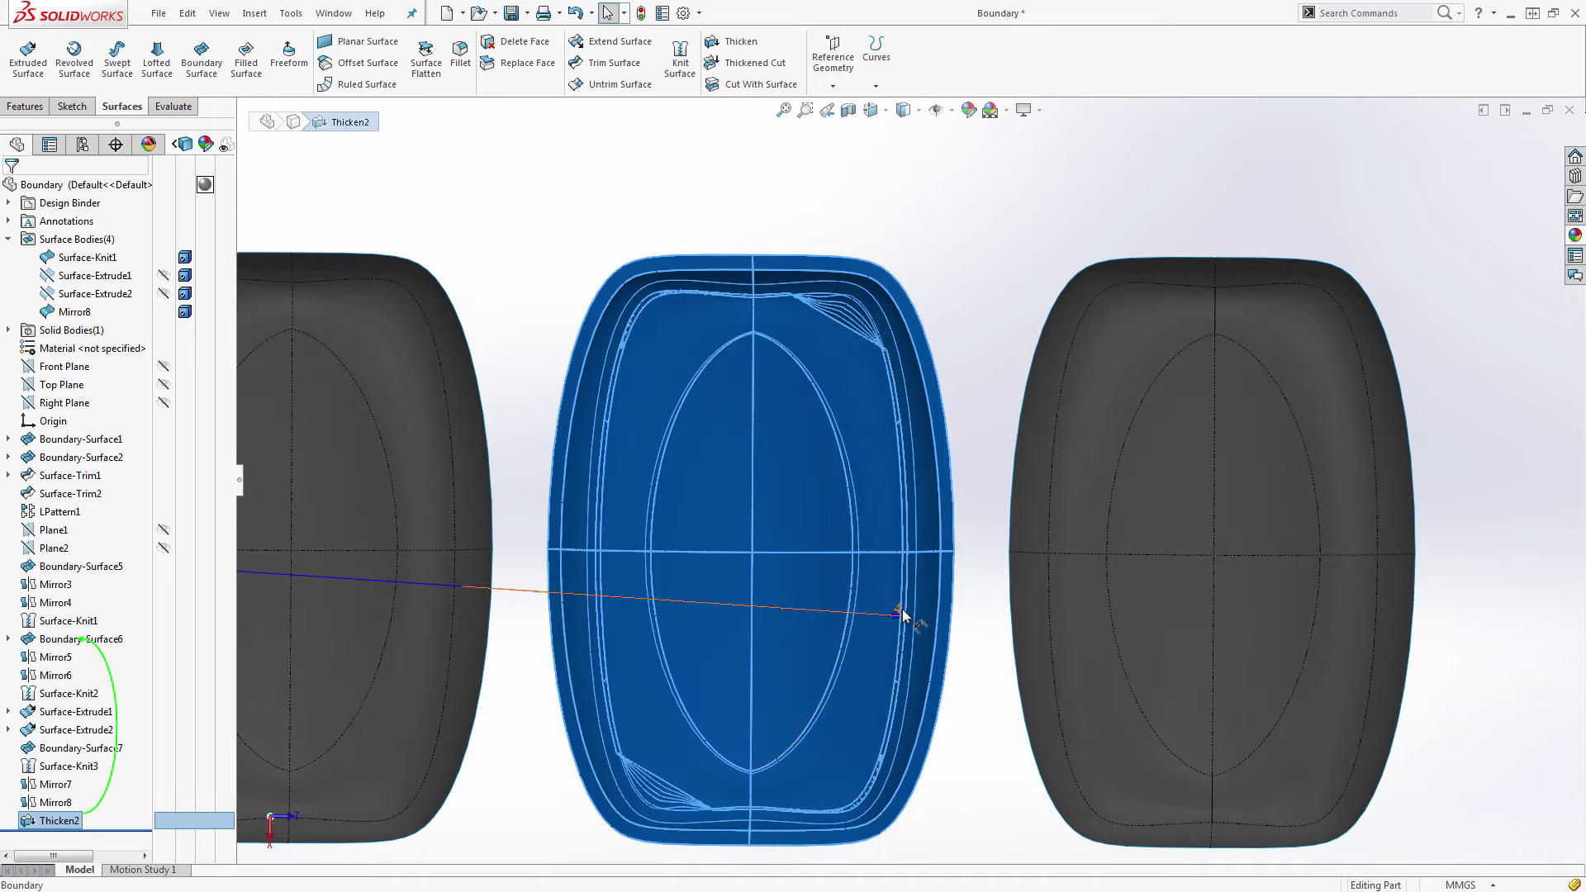
double_click(899, 613)
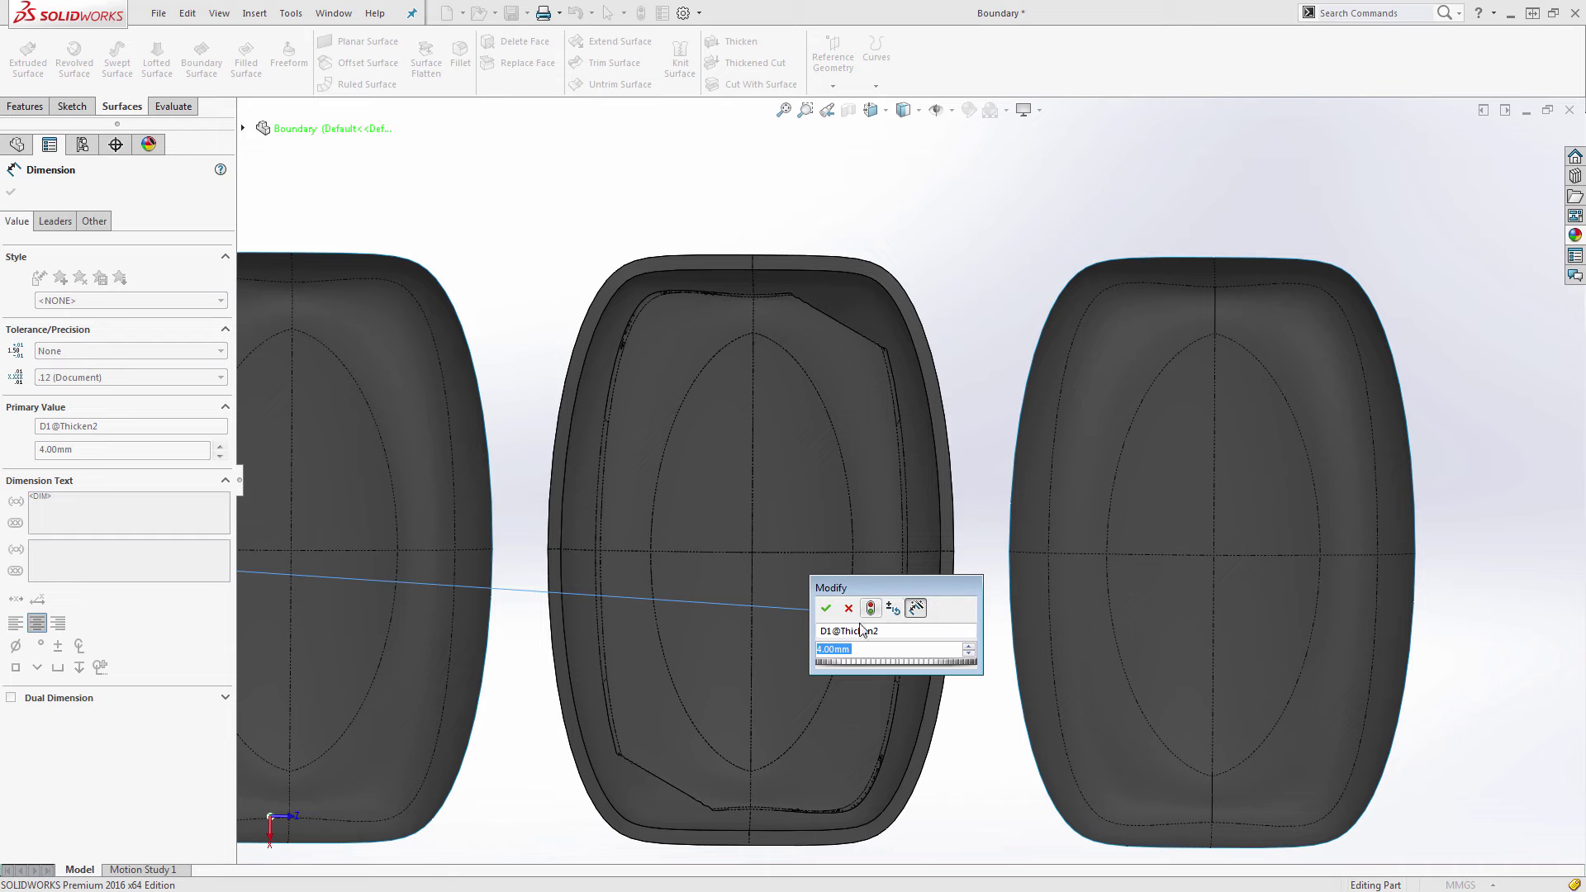
type("1")
left_click(872, 609)
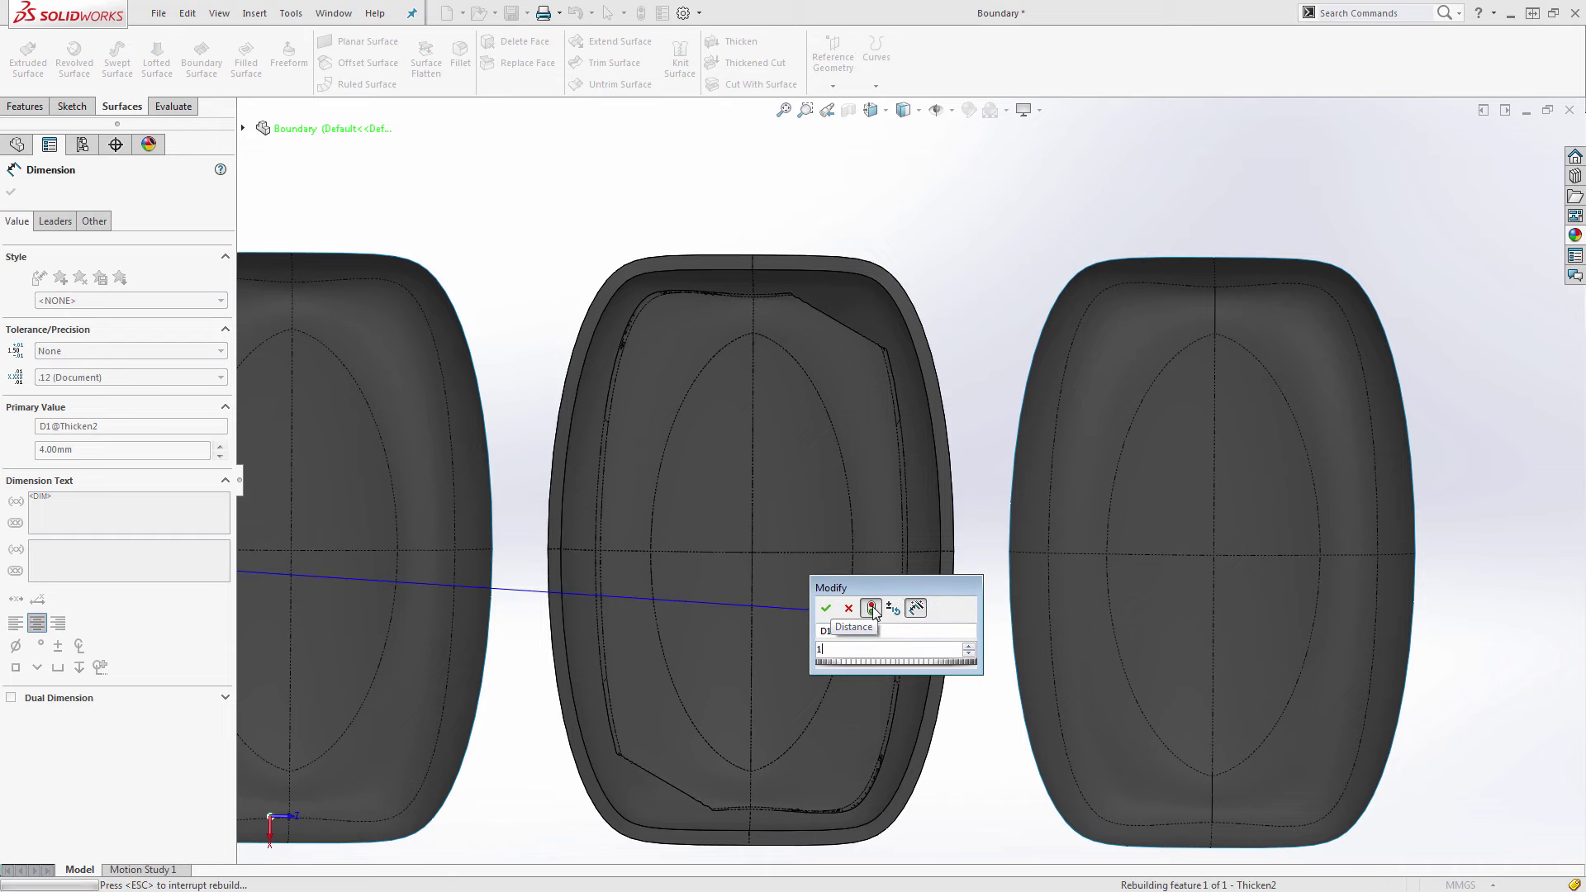
left_click(825, 611)
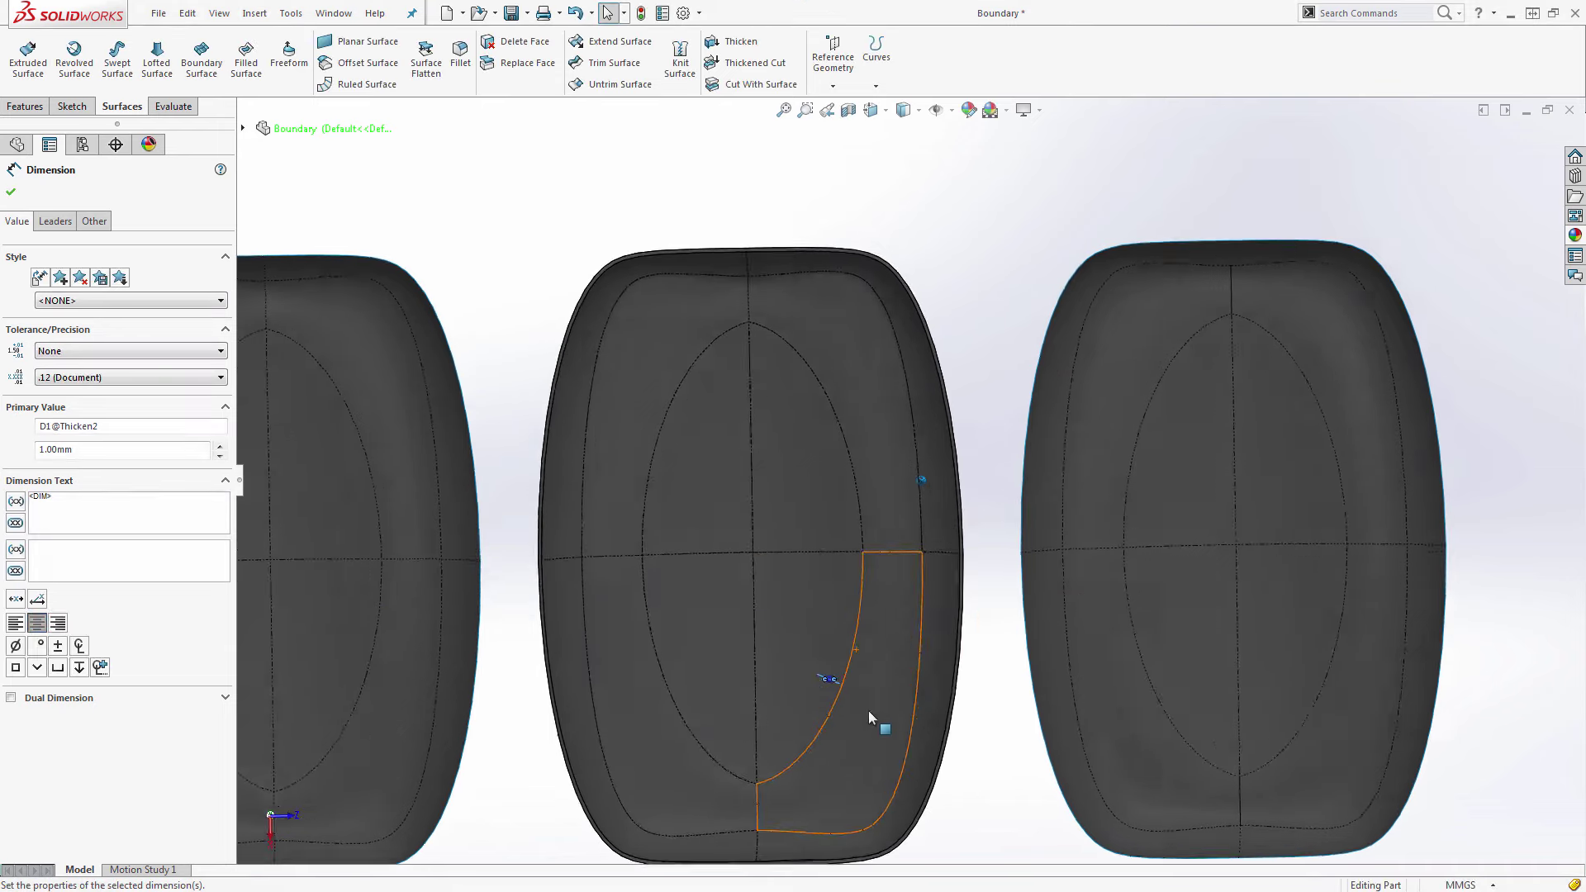
Examine the thinned middle body inside and outside, and compare the crease at its end with the two neighbouring bodies.
scroll(862, 736, "down", 10)
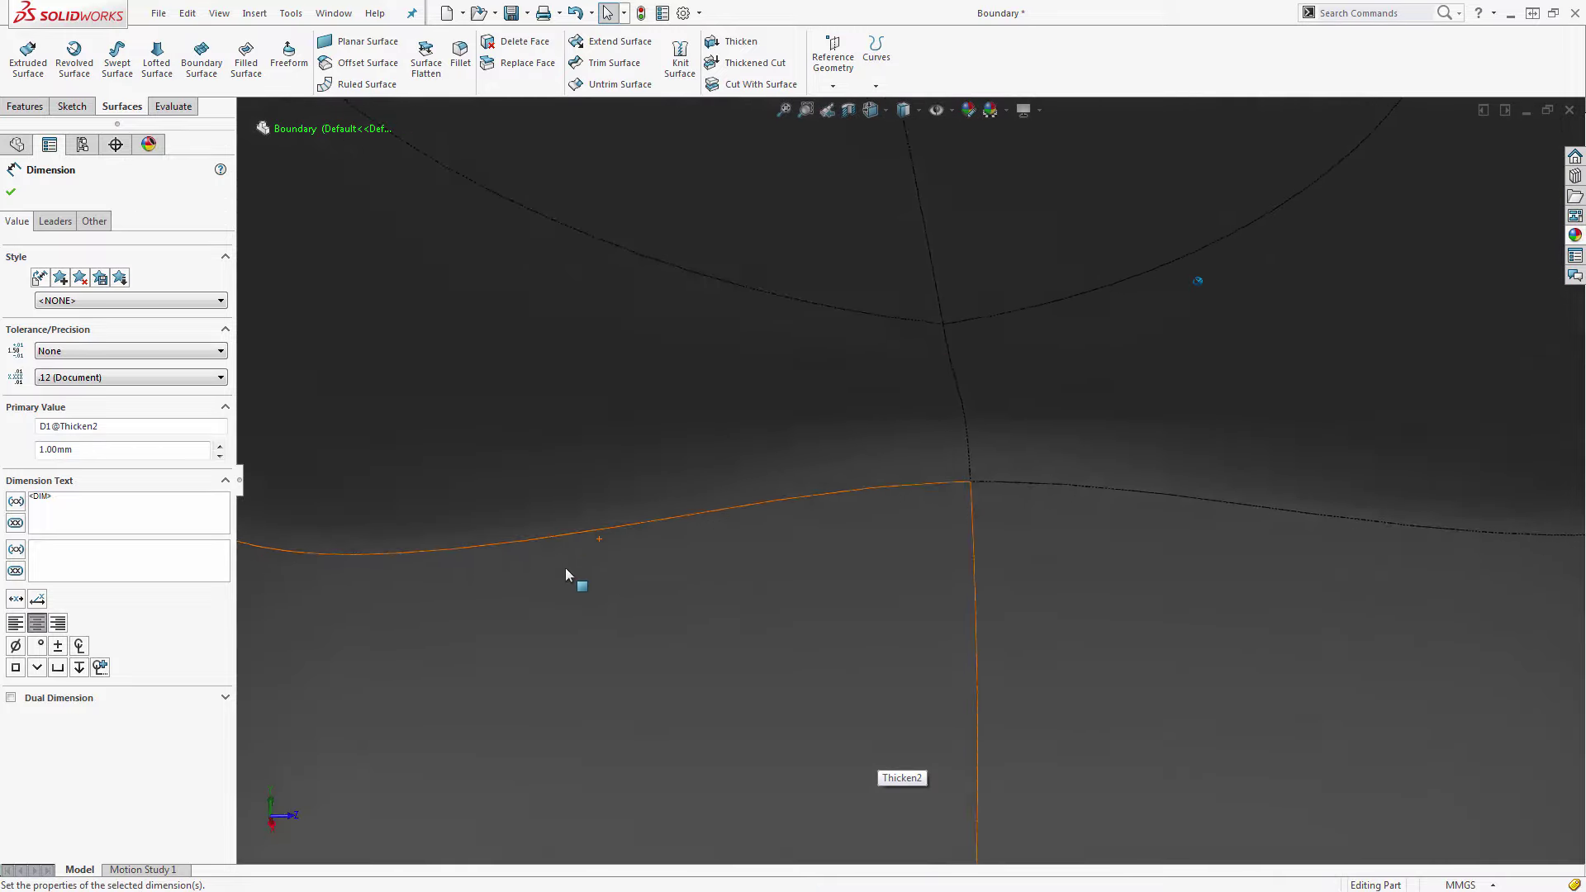
scroll(727, 591, "up", 5)
scroll(747, 583, "up", 5)
middle_click_drag(747, 584, 1308, 699)
scroll(596, 479, "down", 4)
key("Escape")
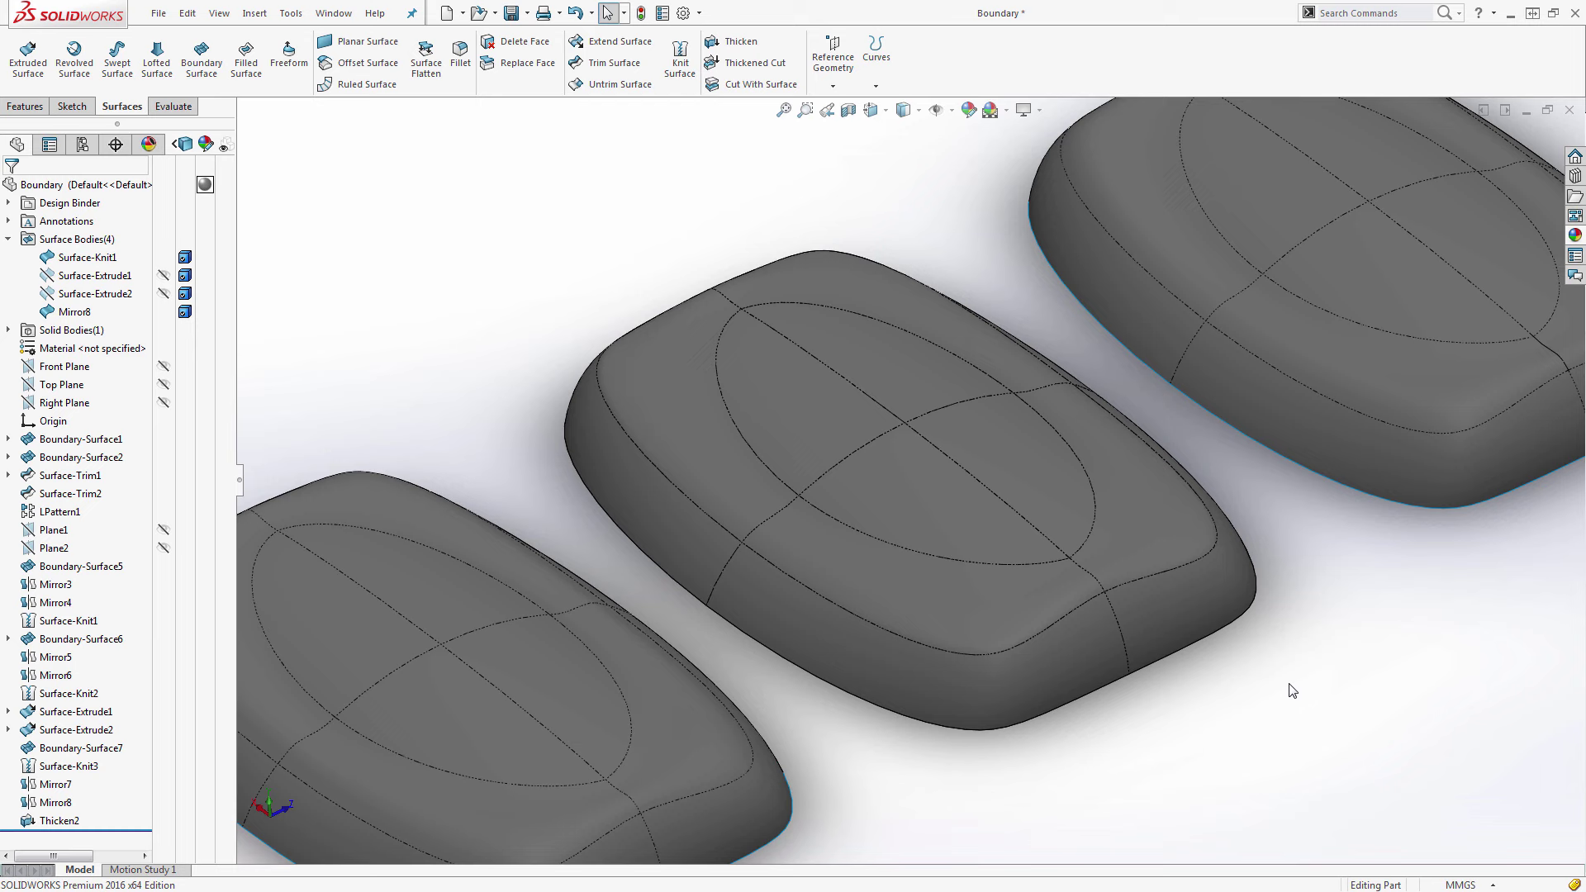
scroll(1111, 587, "down", 2)
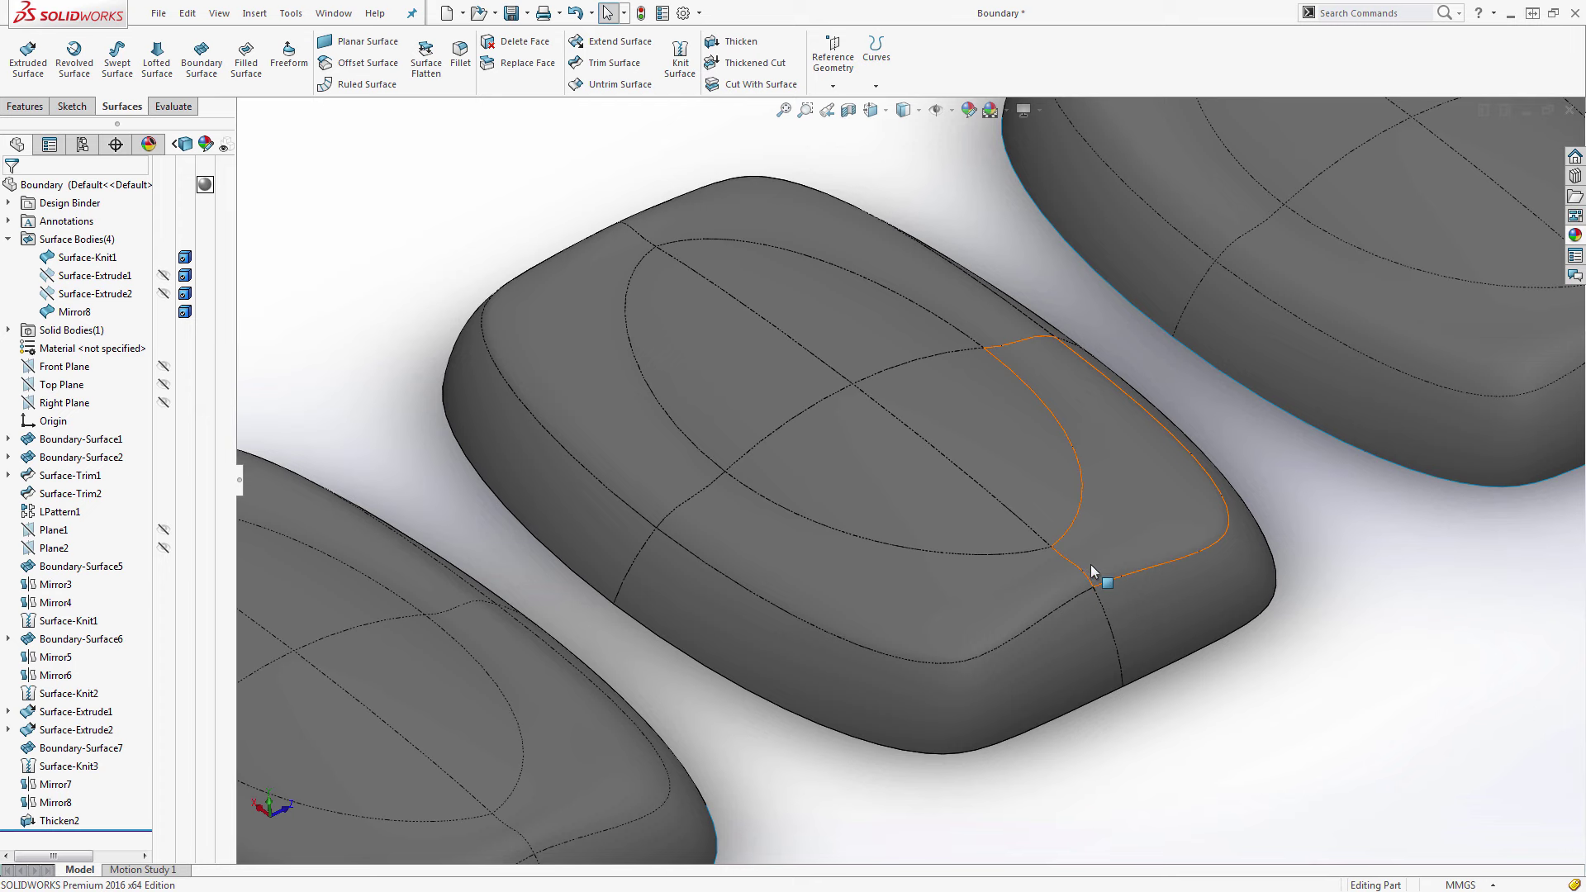
scroll(1092, 567, "down", 3)
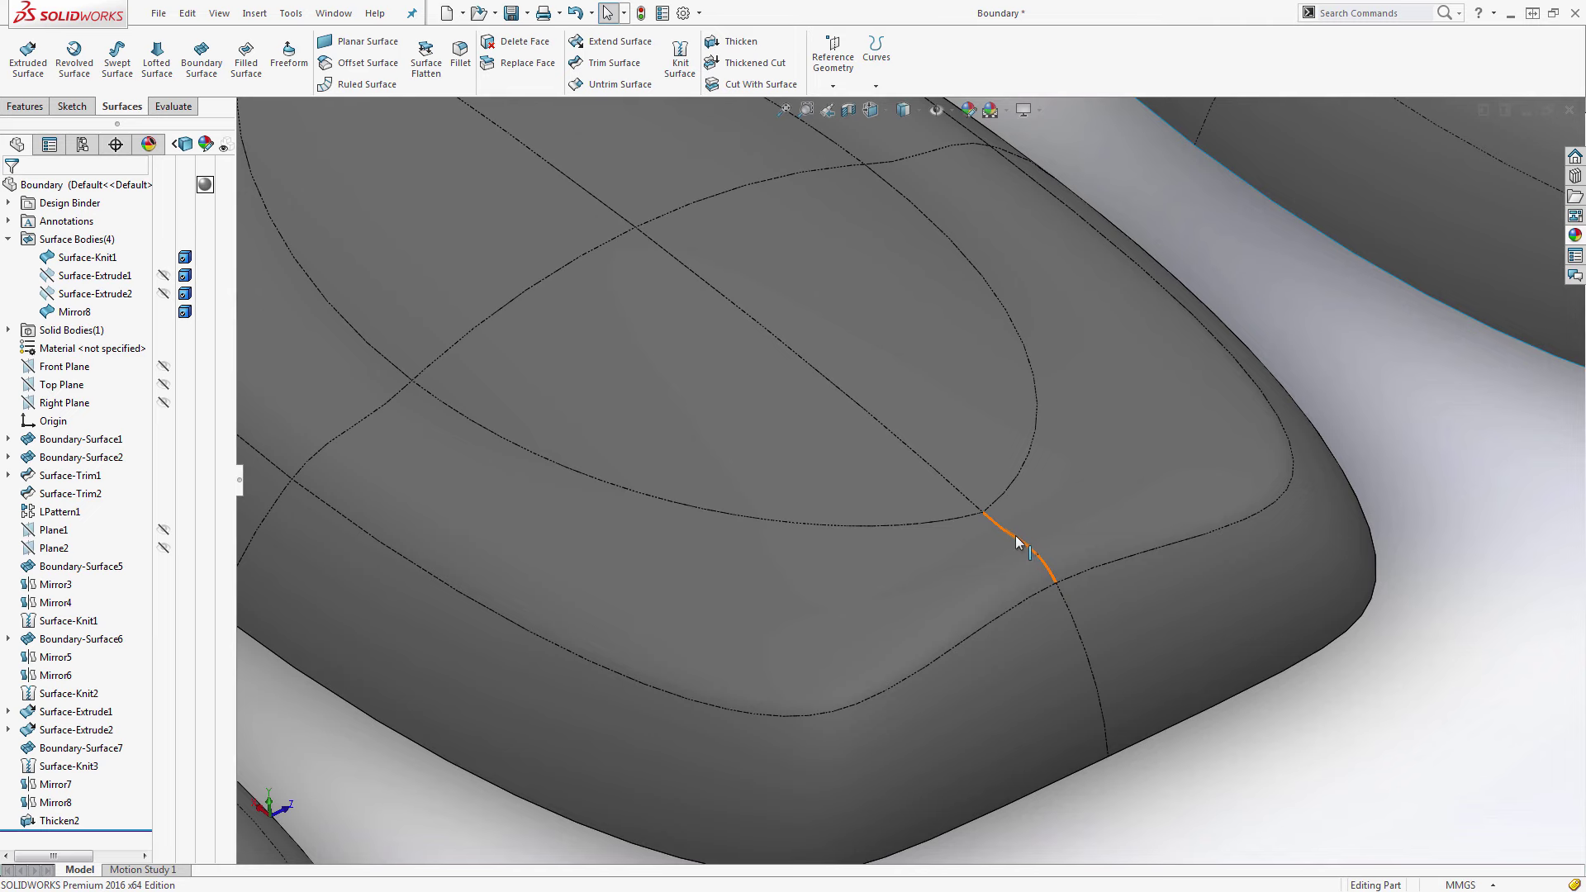
key("f")
scroll(1187, 354, "down", 5)
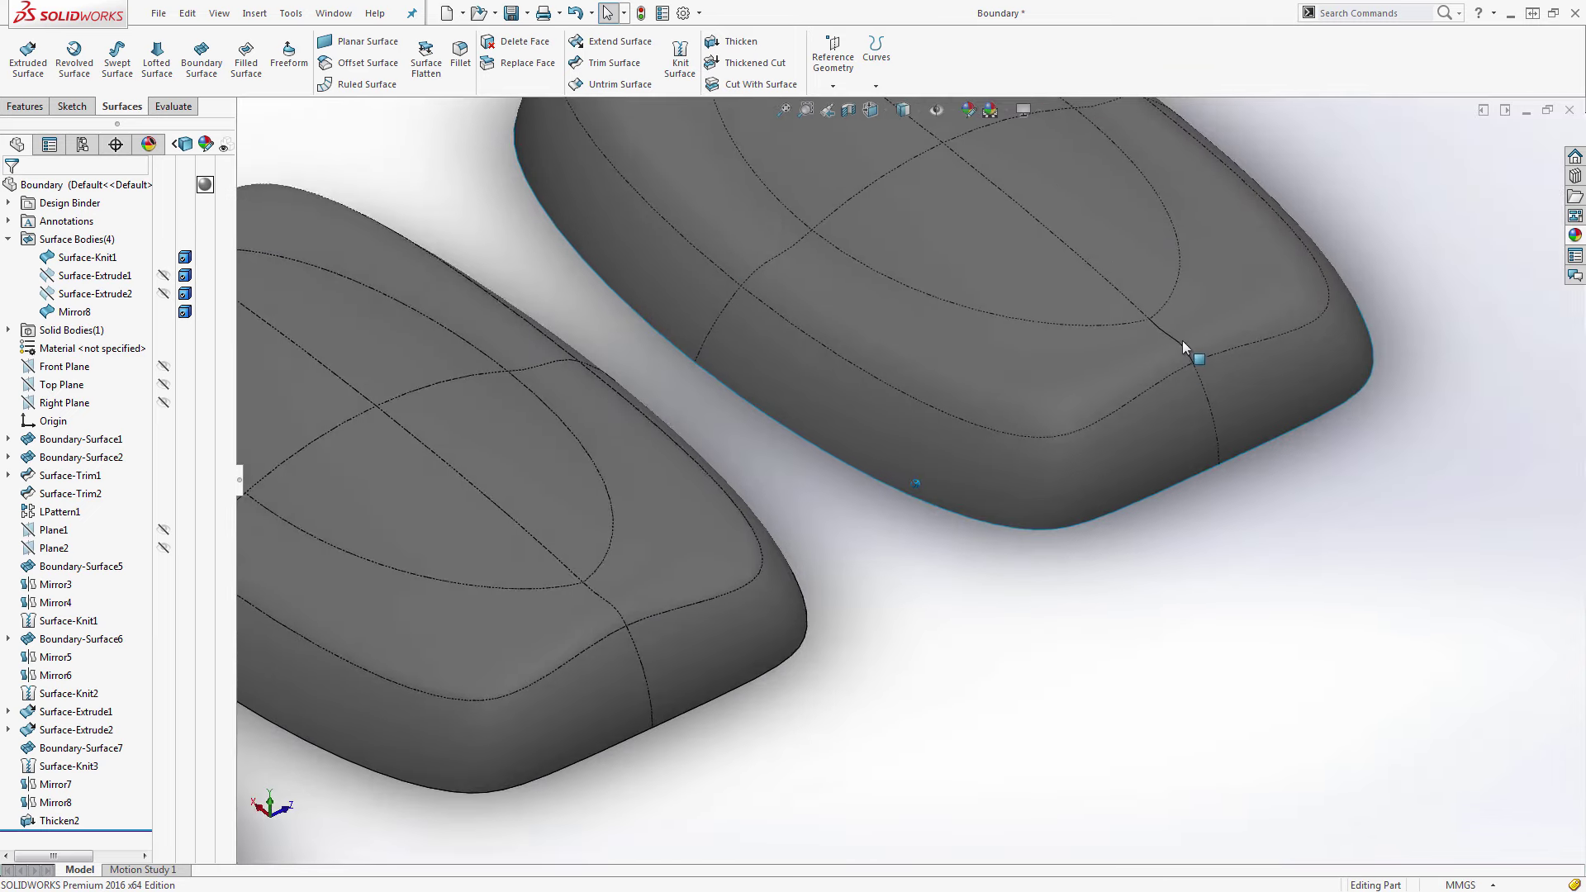
scroll(1182, 343, "up", 6)
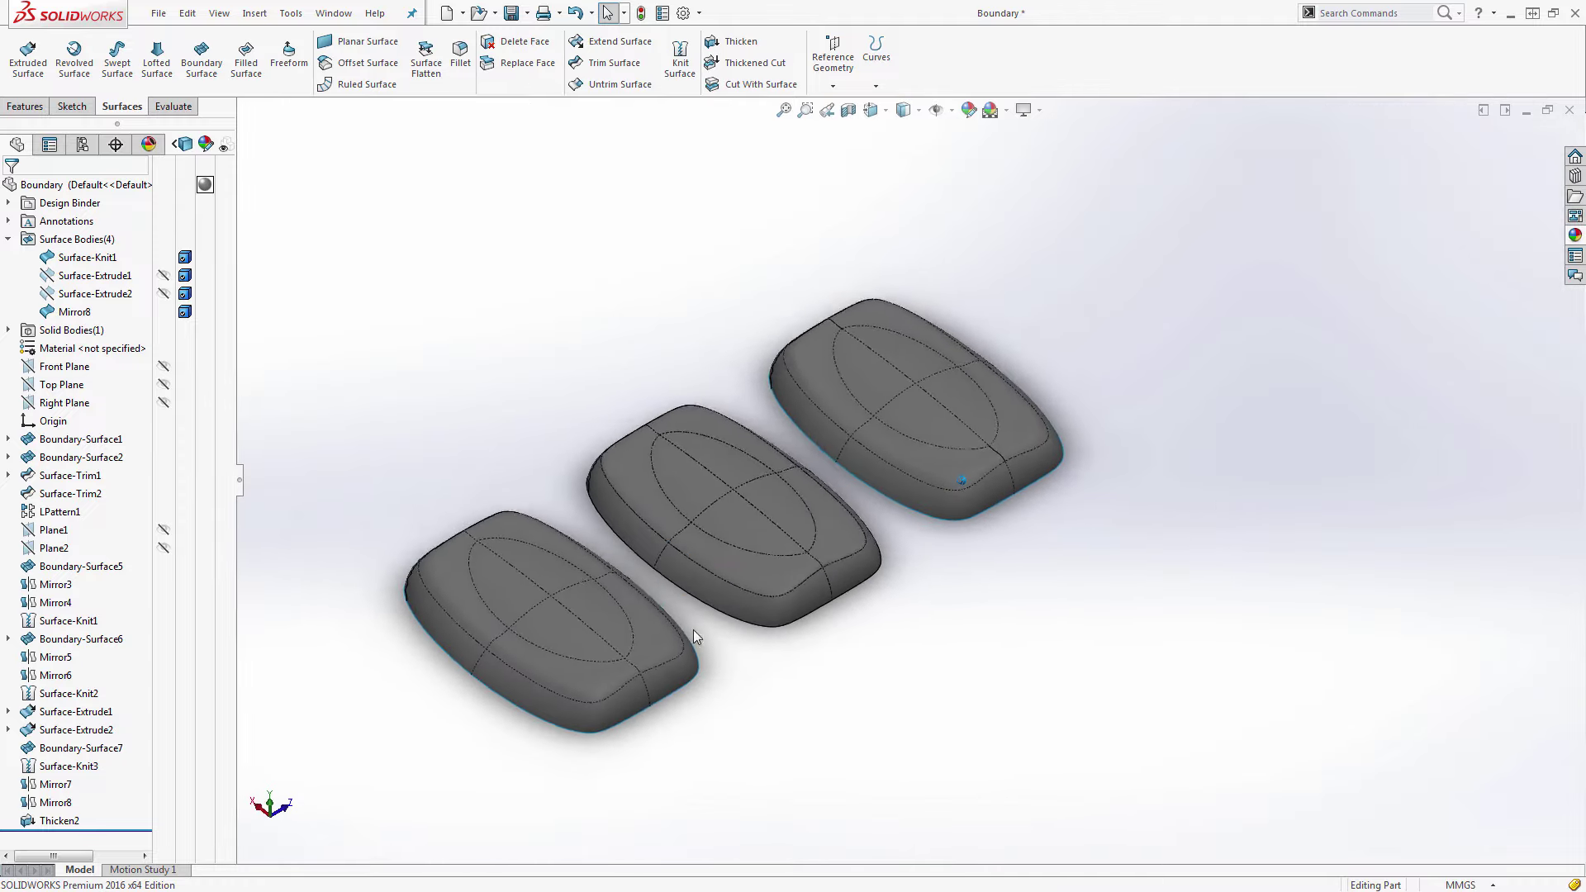
scroll(661, 641, "down", 6)
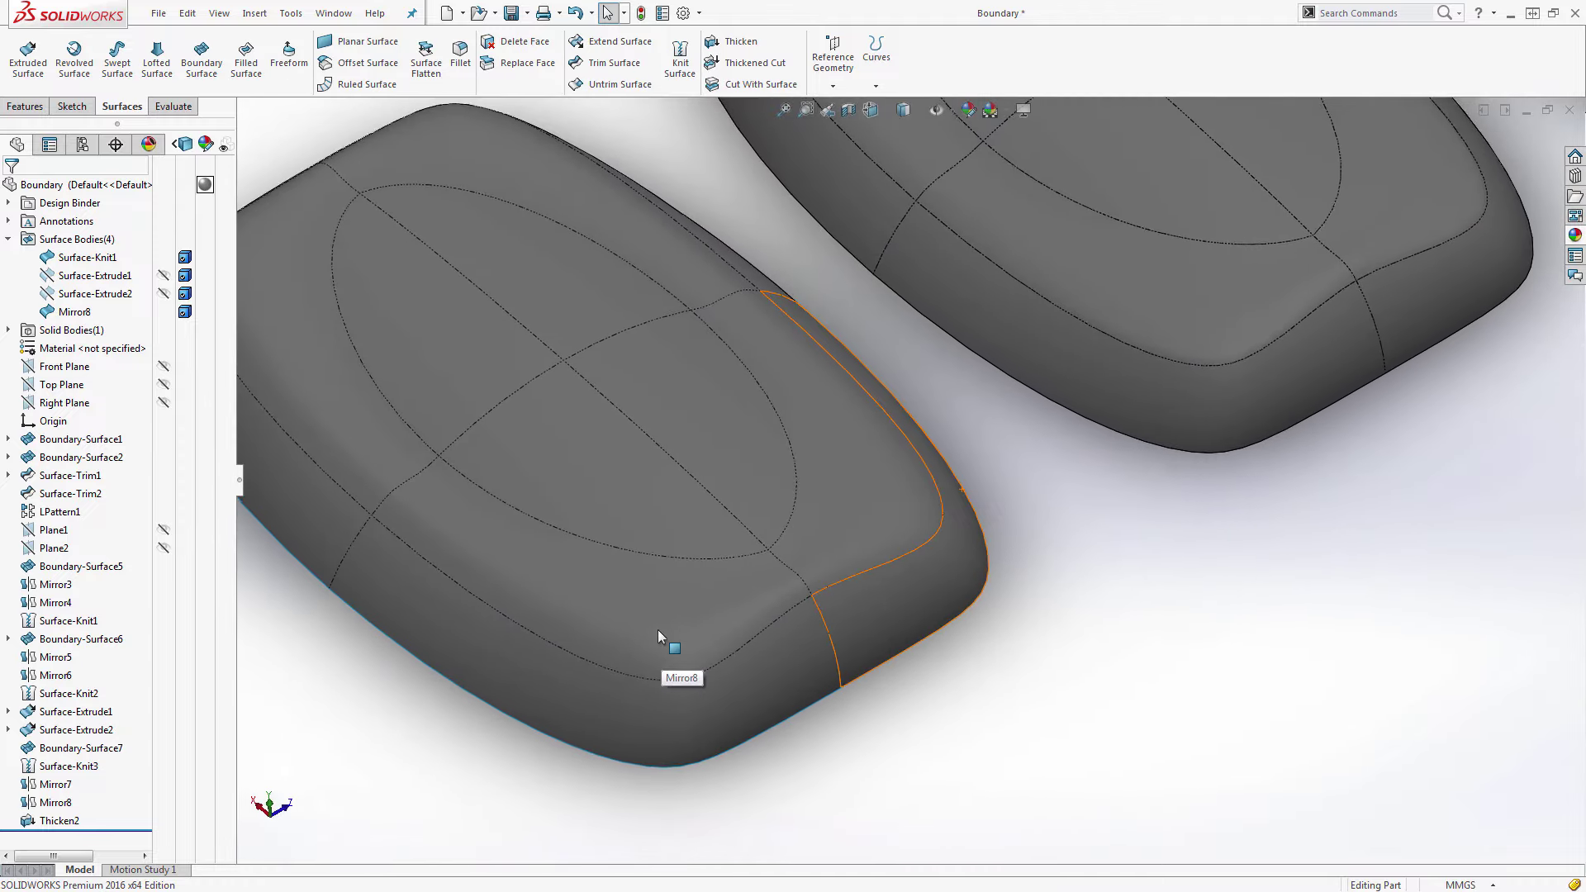
Check the curvature colours around the crease at the end of the Mirror8 body, and switch the curvature display off.
left_click(180, 108)
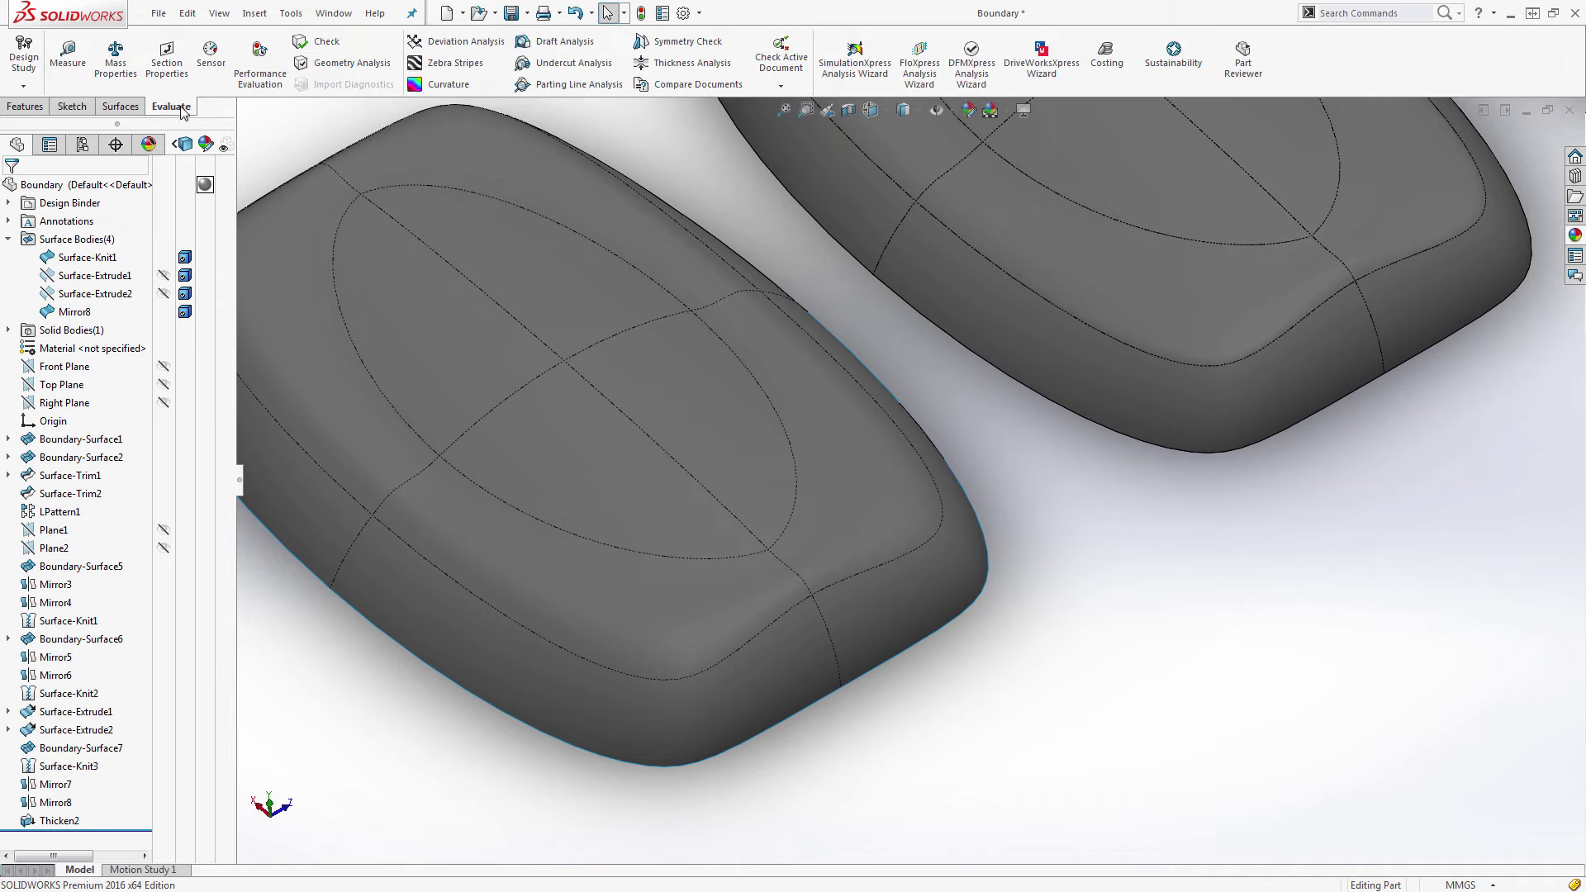
left_click(423, 86)
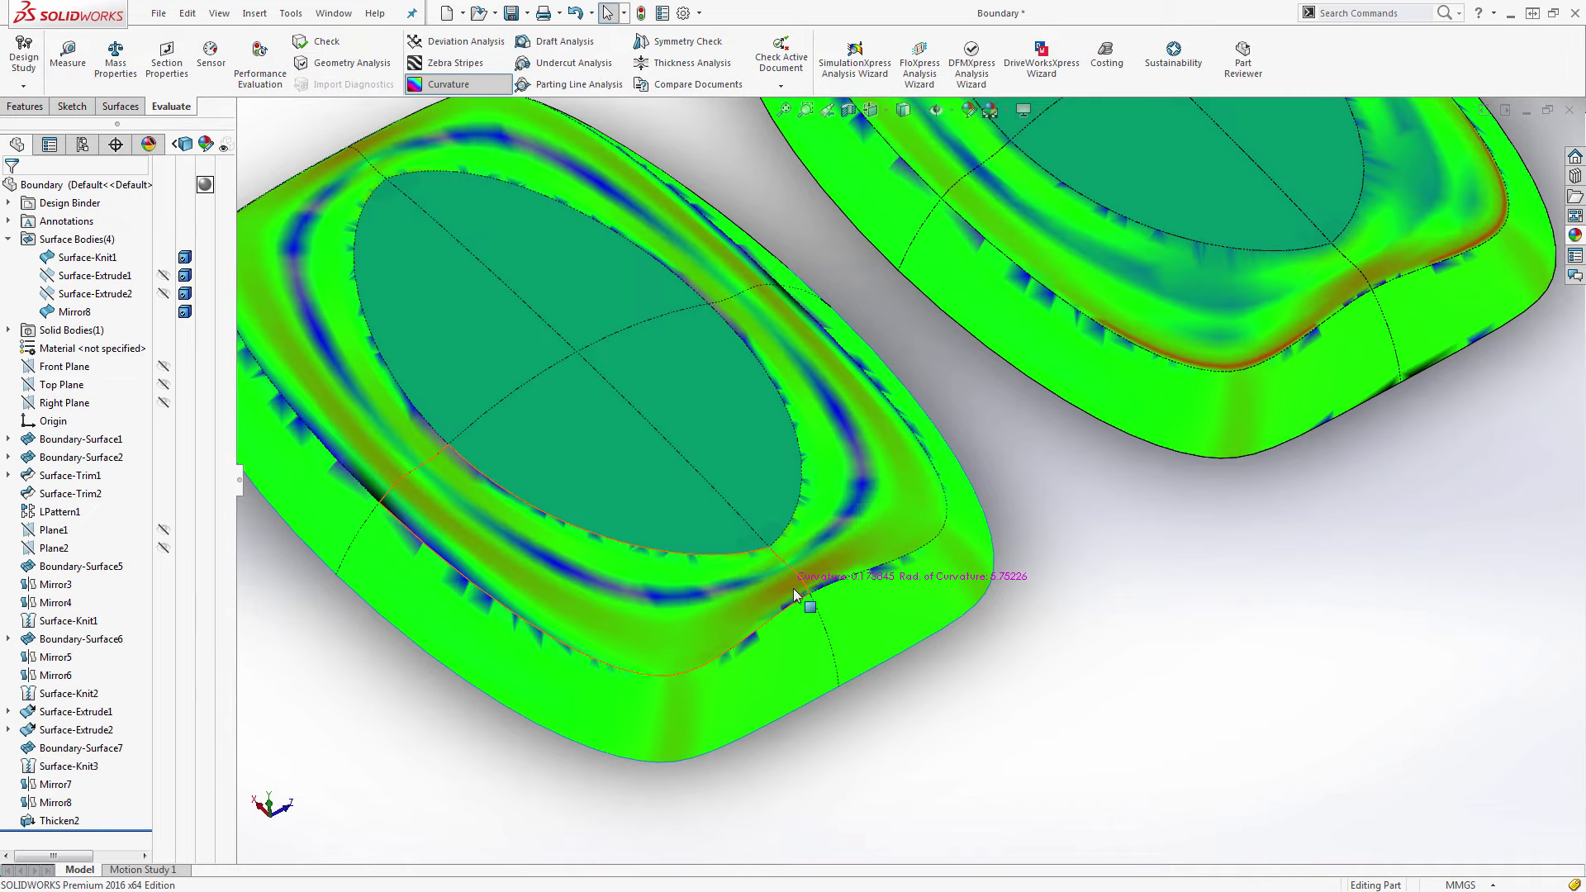
scroll(795, 588, "down", 4)
mouse_move(834, 549)
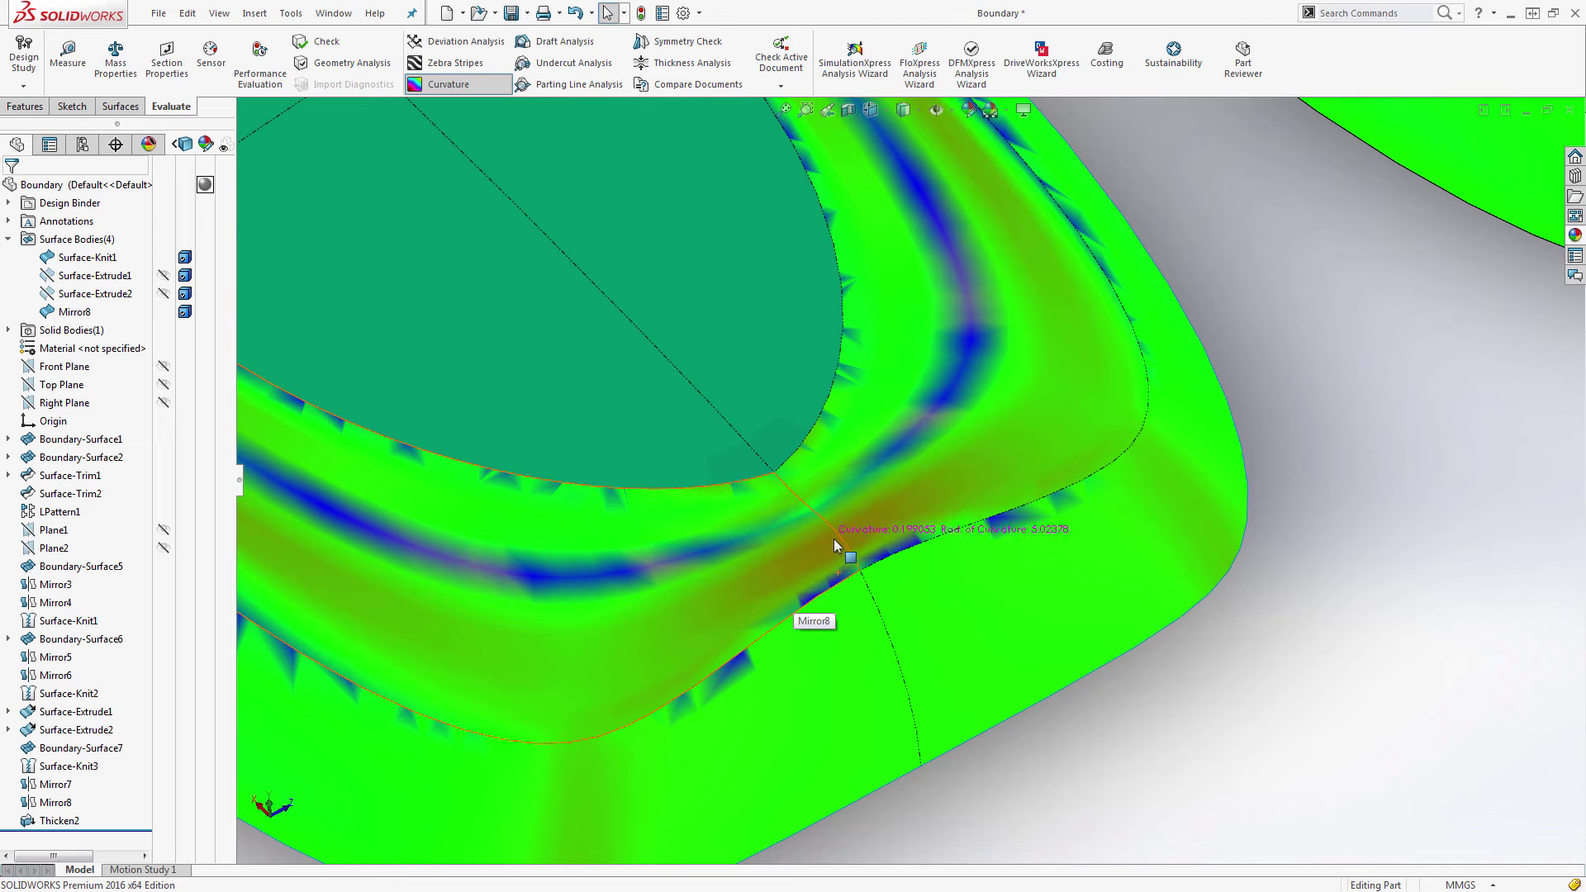
scroll(838, 545, "up", 5)
left_click(449, 84)
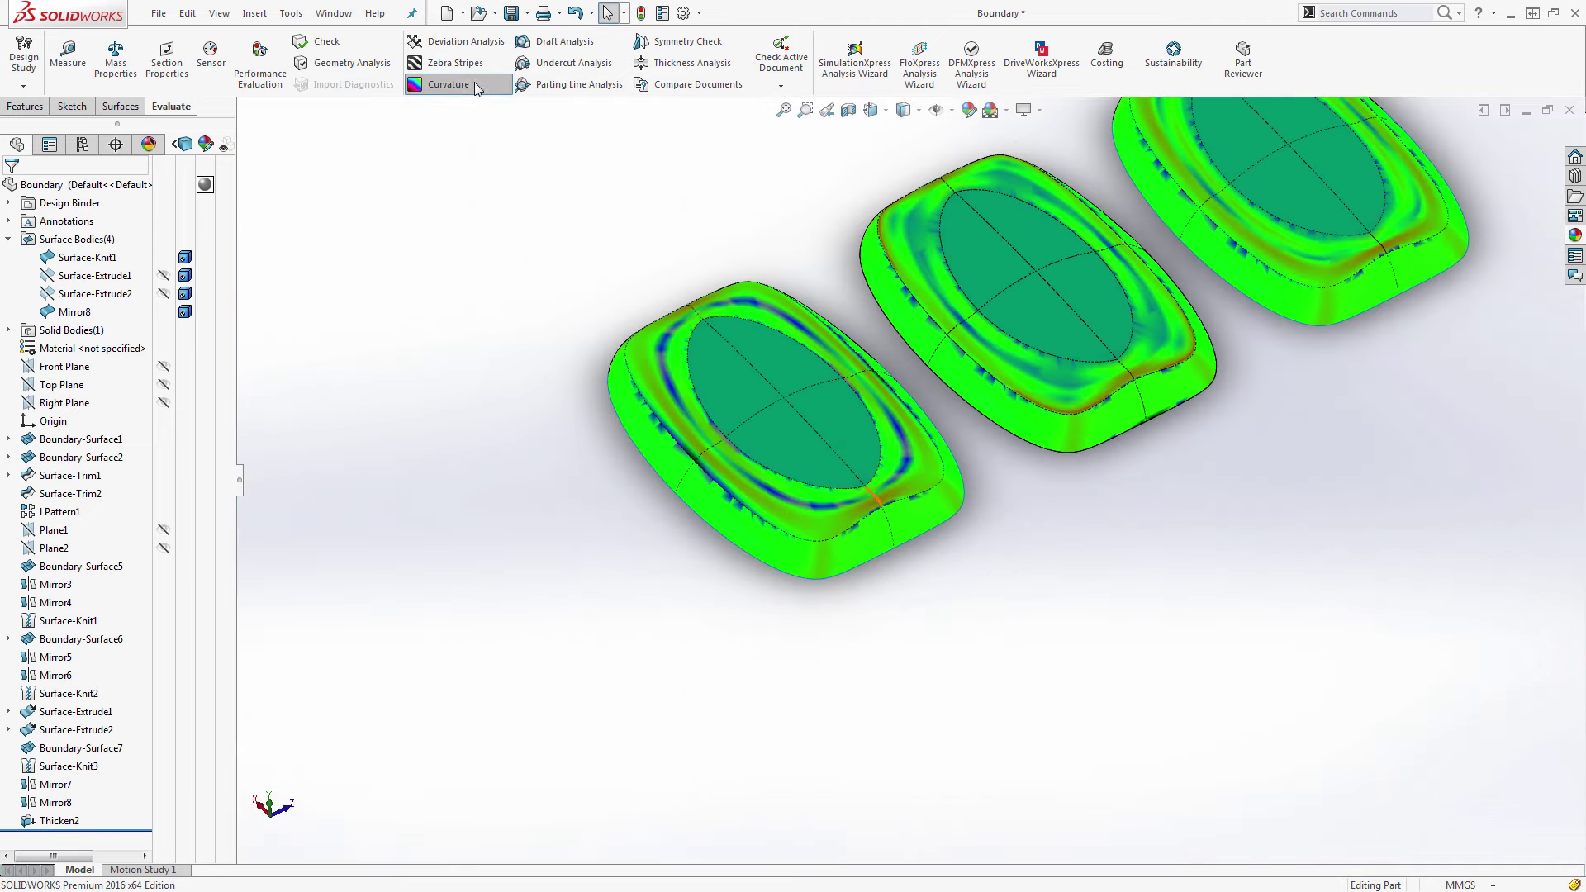
Thicken the Mirror8 surface body by 4 mm into a solid with the result merged.
left_click(122, 106)
left_click(736, 43)
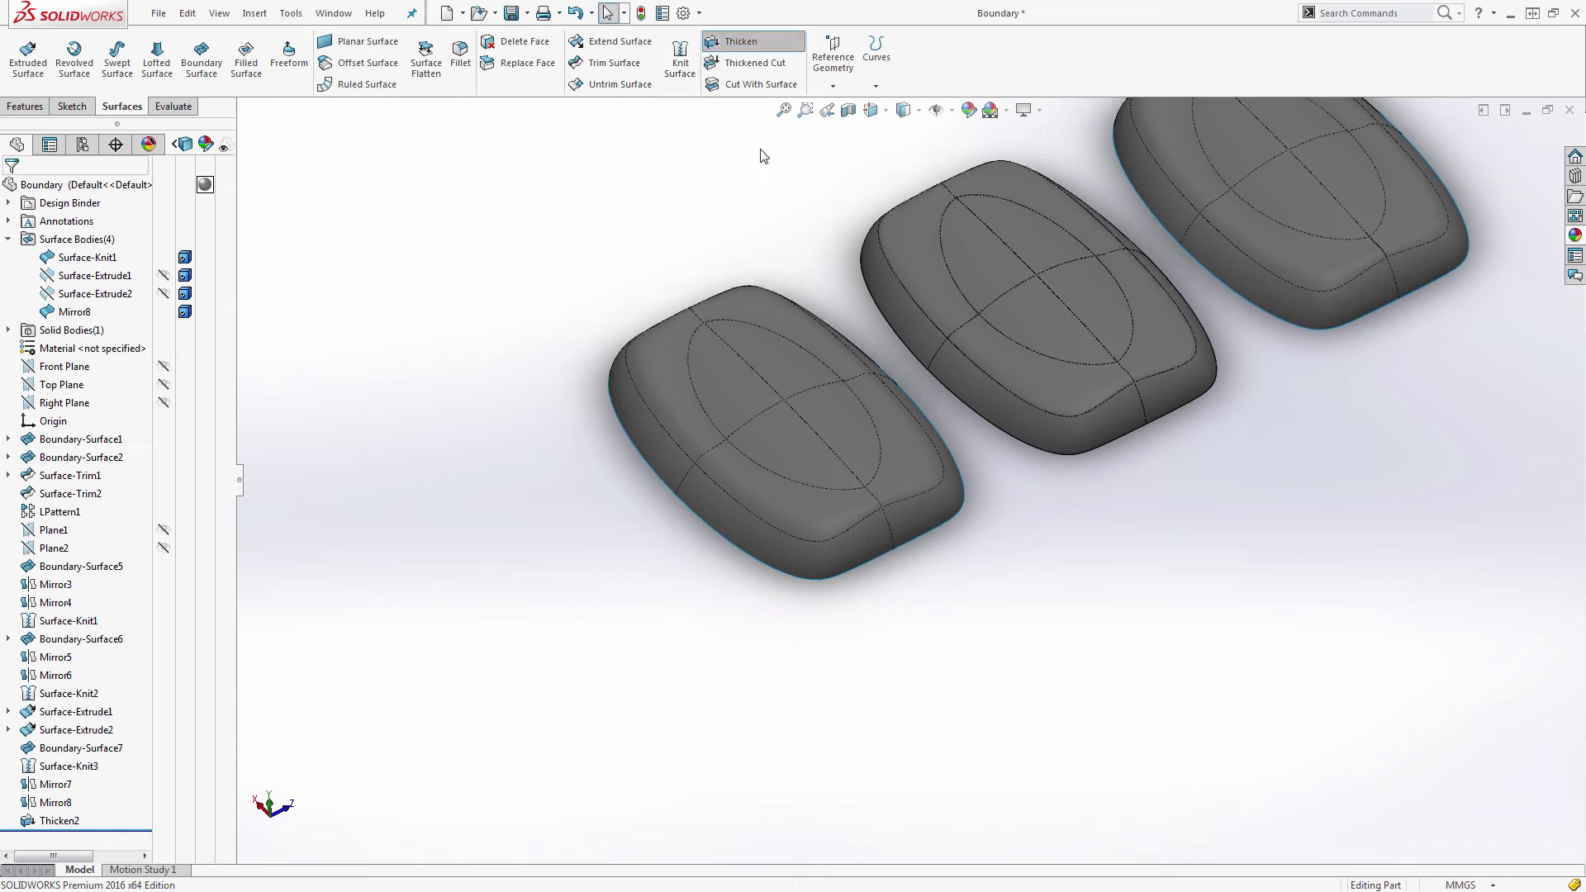
left_click(834, 458)
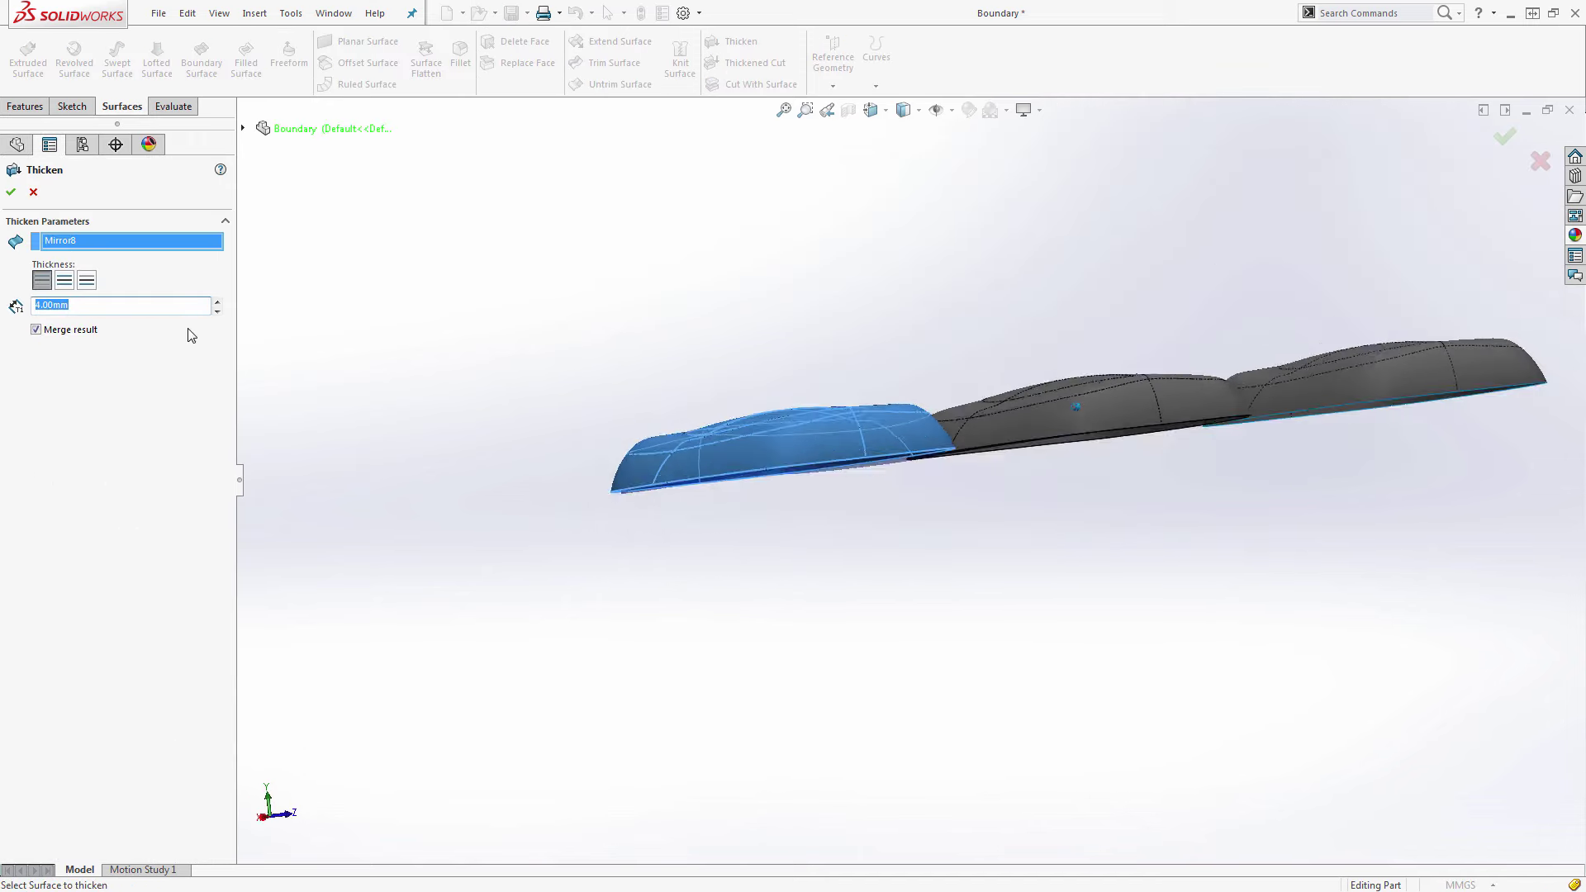
middle_click_drag(884, 321, 662, 216)
left_click(9, 189)
Inspect the newly thickened body's inner faces and the outer crease at its end, comparing it with the middle body.
scroll(663, 218, "up", 2)
middle_click_drag(807, 643, 841, 668)
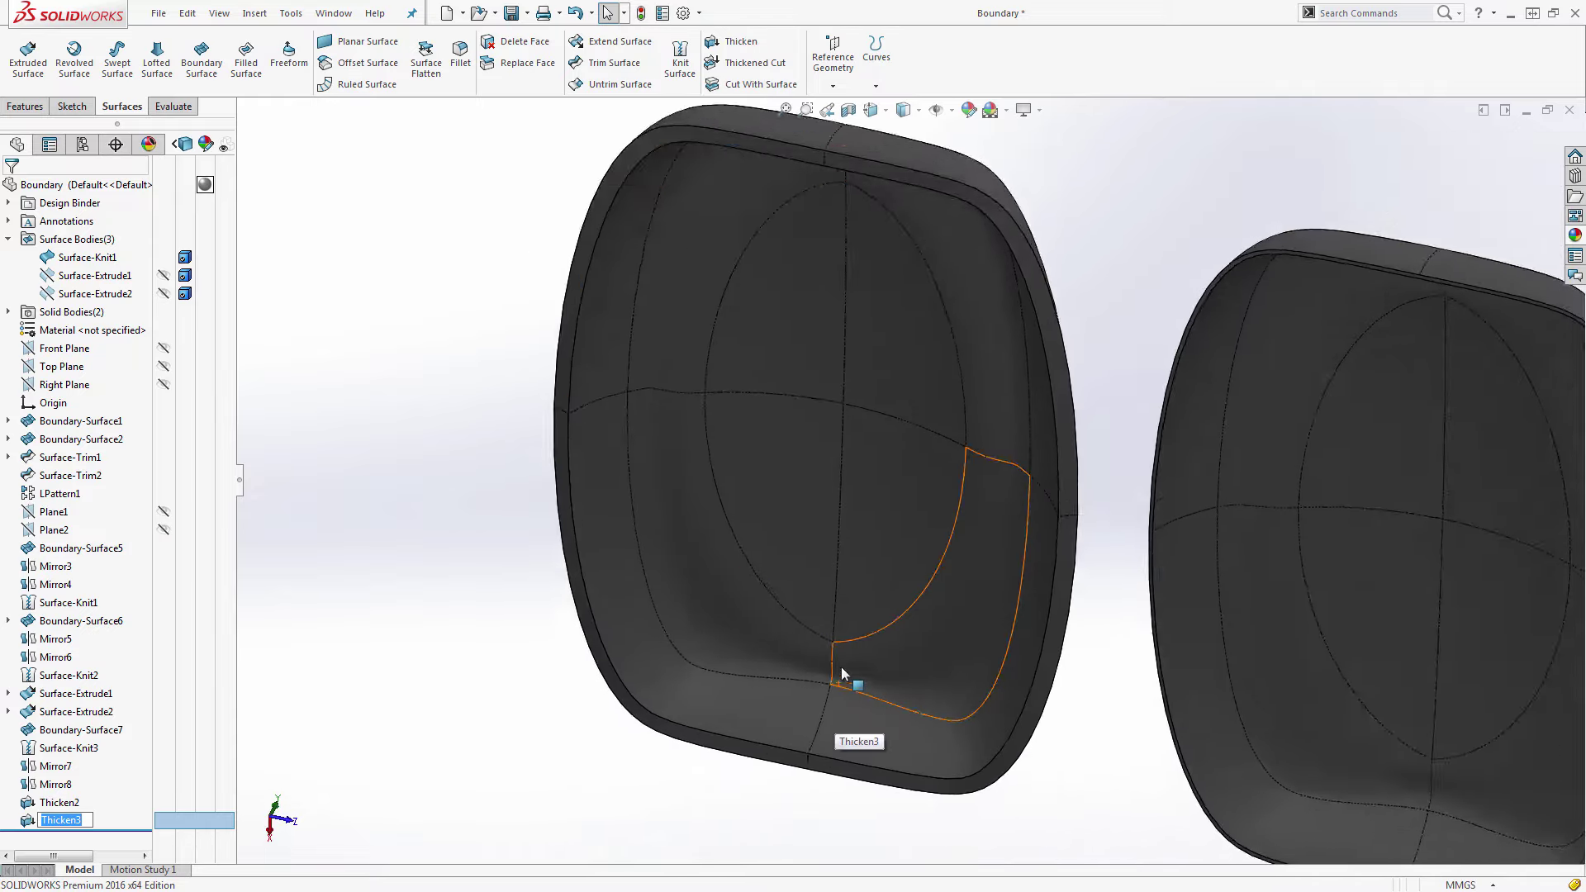
scroll(851, 578, "down", 5)
middle_click_drag(857, 570, 1050, 690)
scroll(873, 539, "up", 5)
scroll(1099, 628, "down", 5)
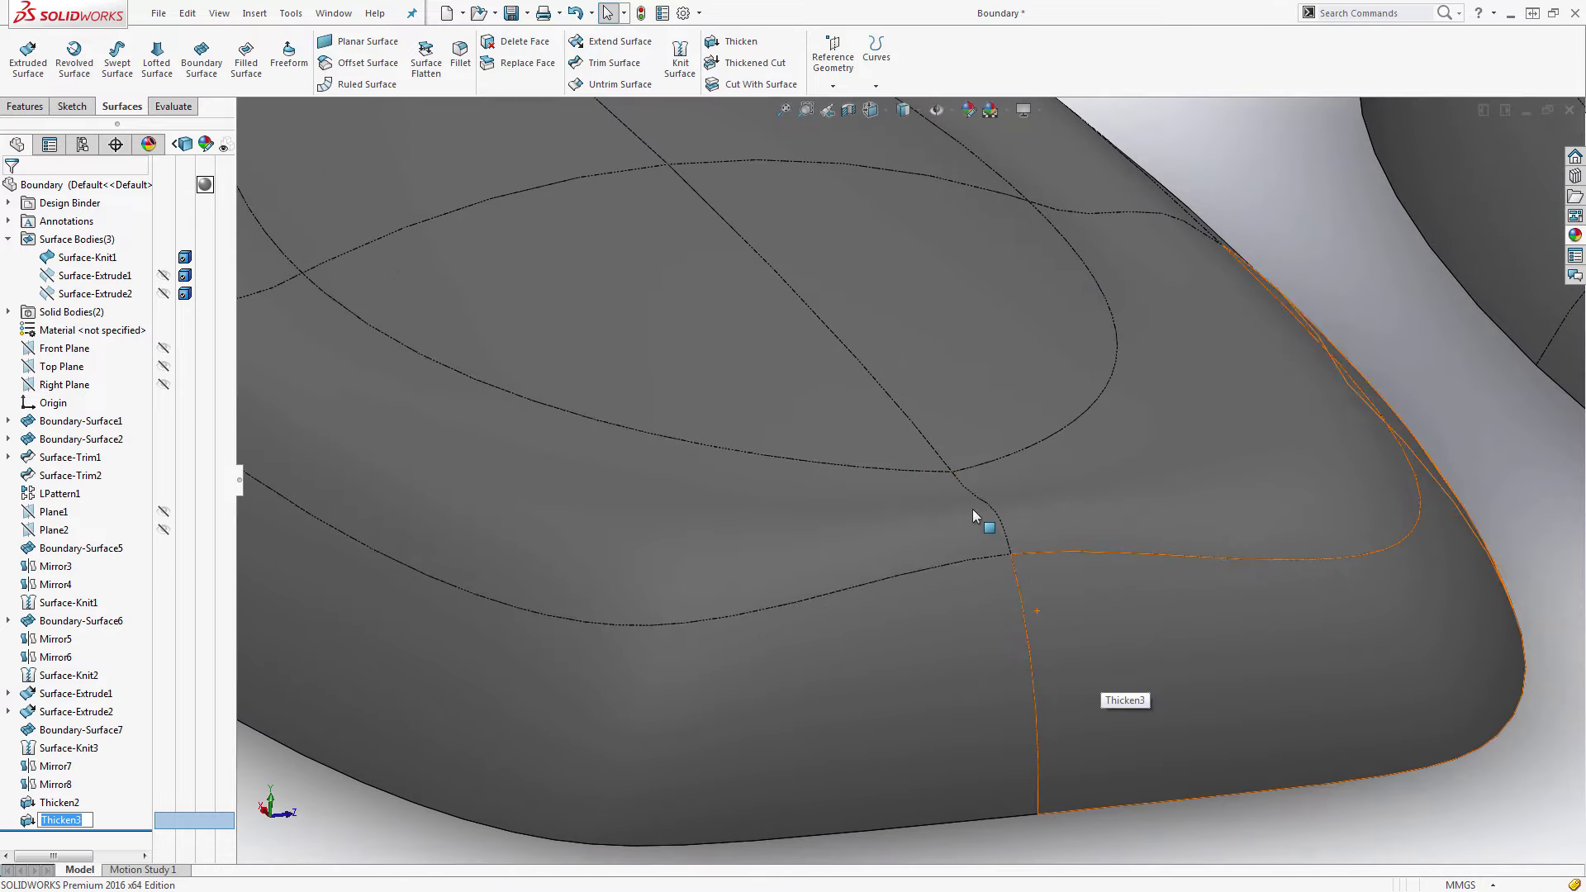
scroll(983, 528, "up", 5)
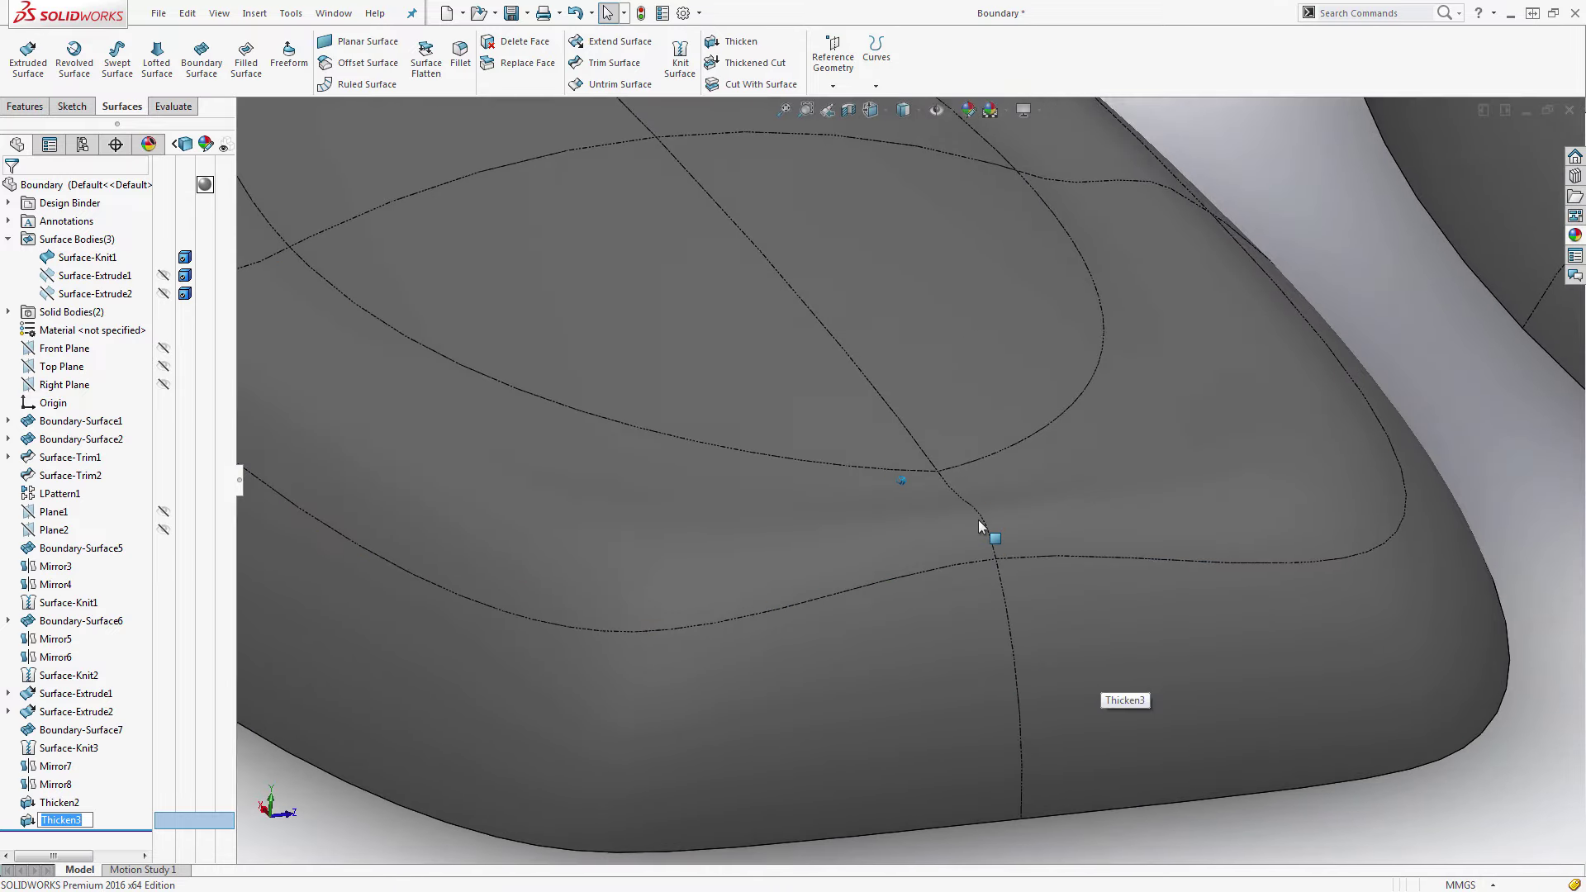
scroll(1297, 450, "up", 2)
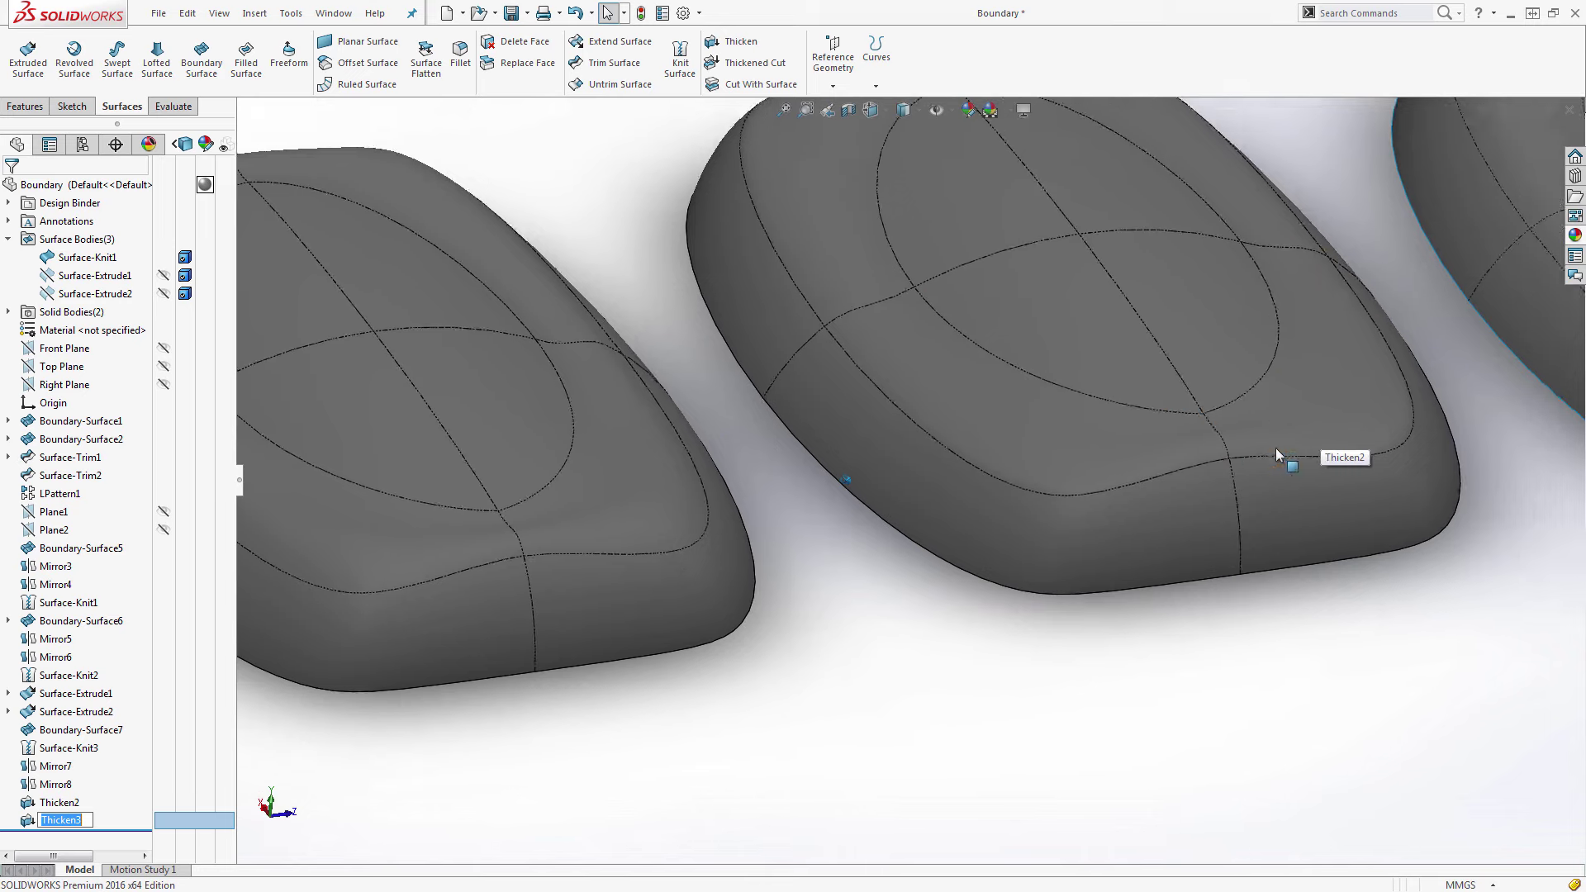
Examine the short inner edge at the end of the 4 mm body and the matching inner edge of the middle body.
middle_click_drag(1223, 451, 618, 400)
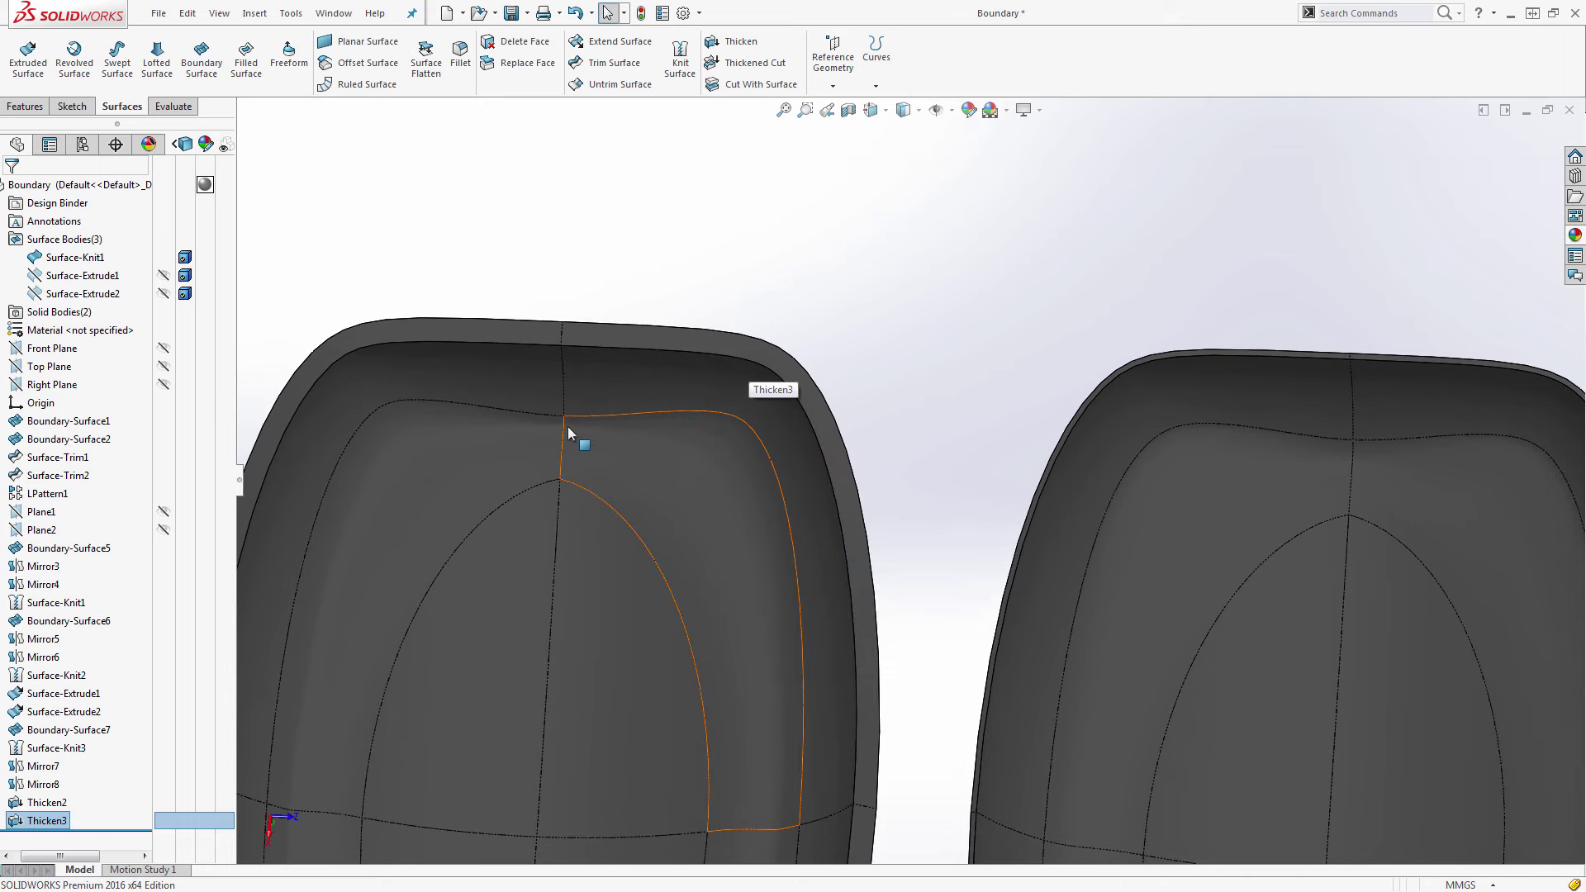
left_click(563, 448)
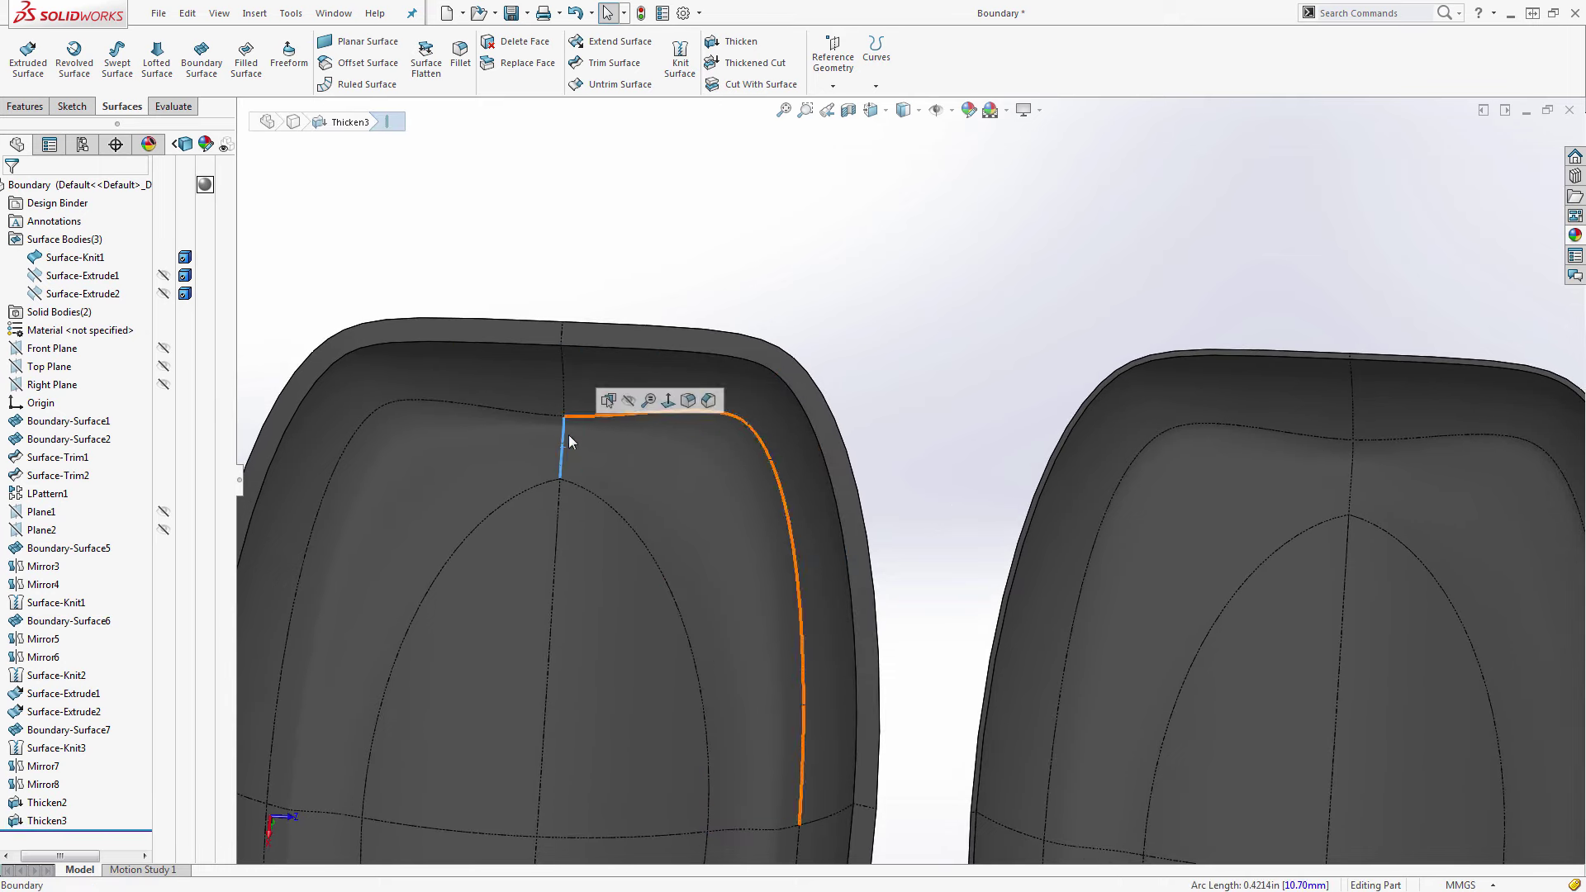
scroll(569, 436, "down", 2)
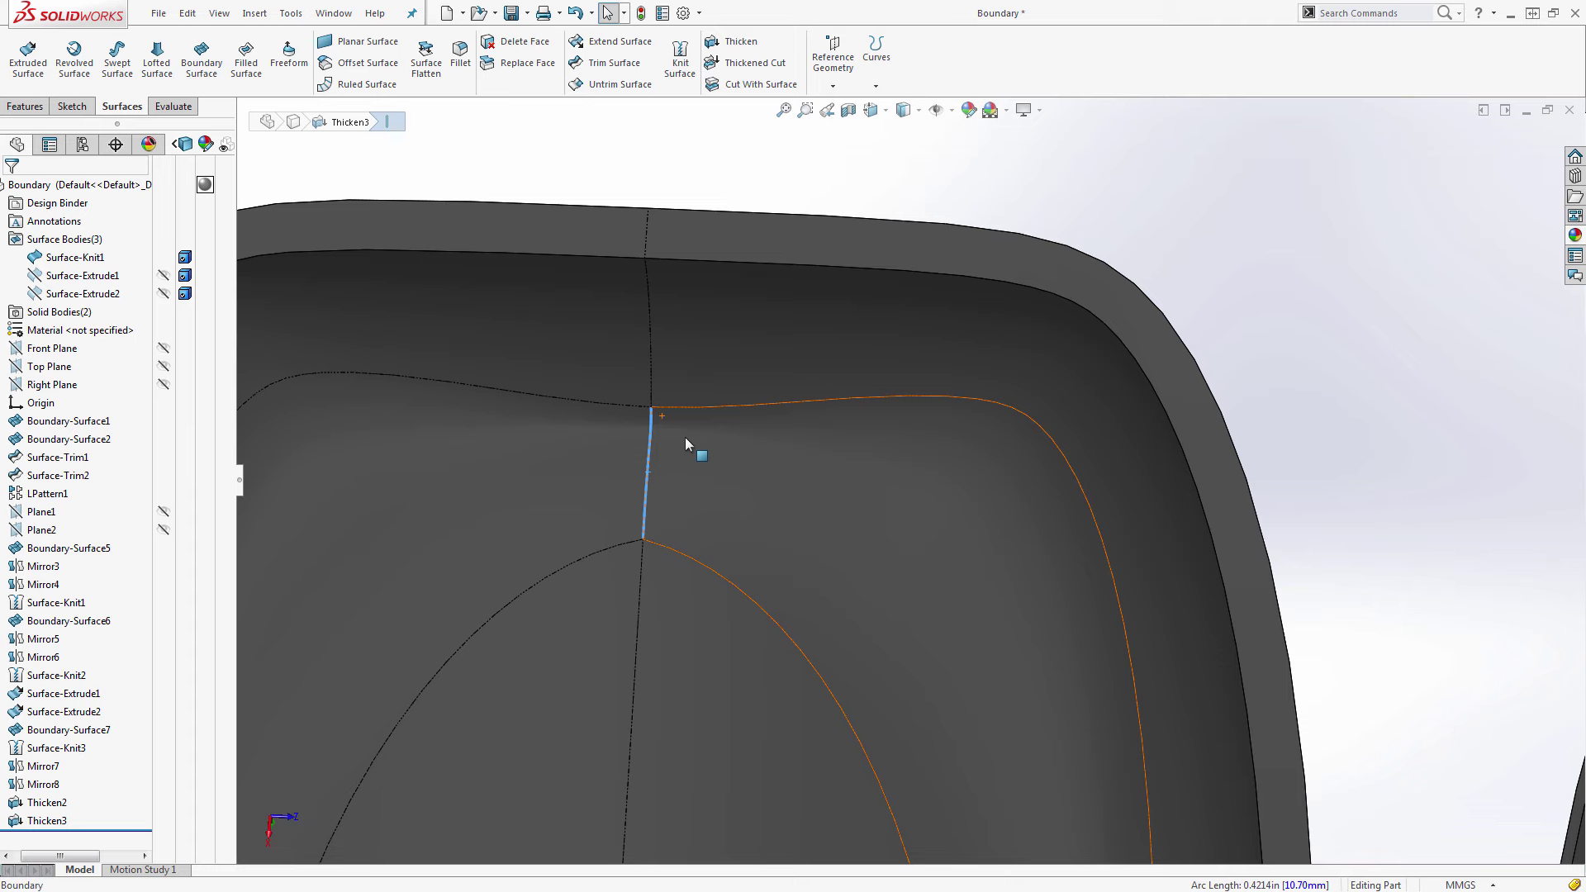
scroll(685, 439, "up", 5)
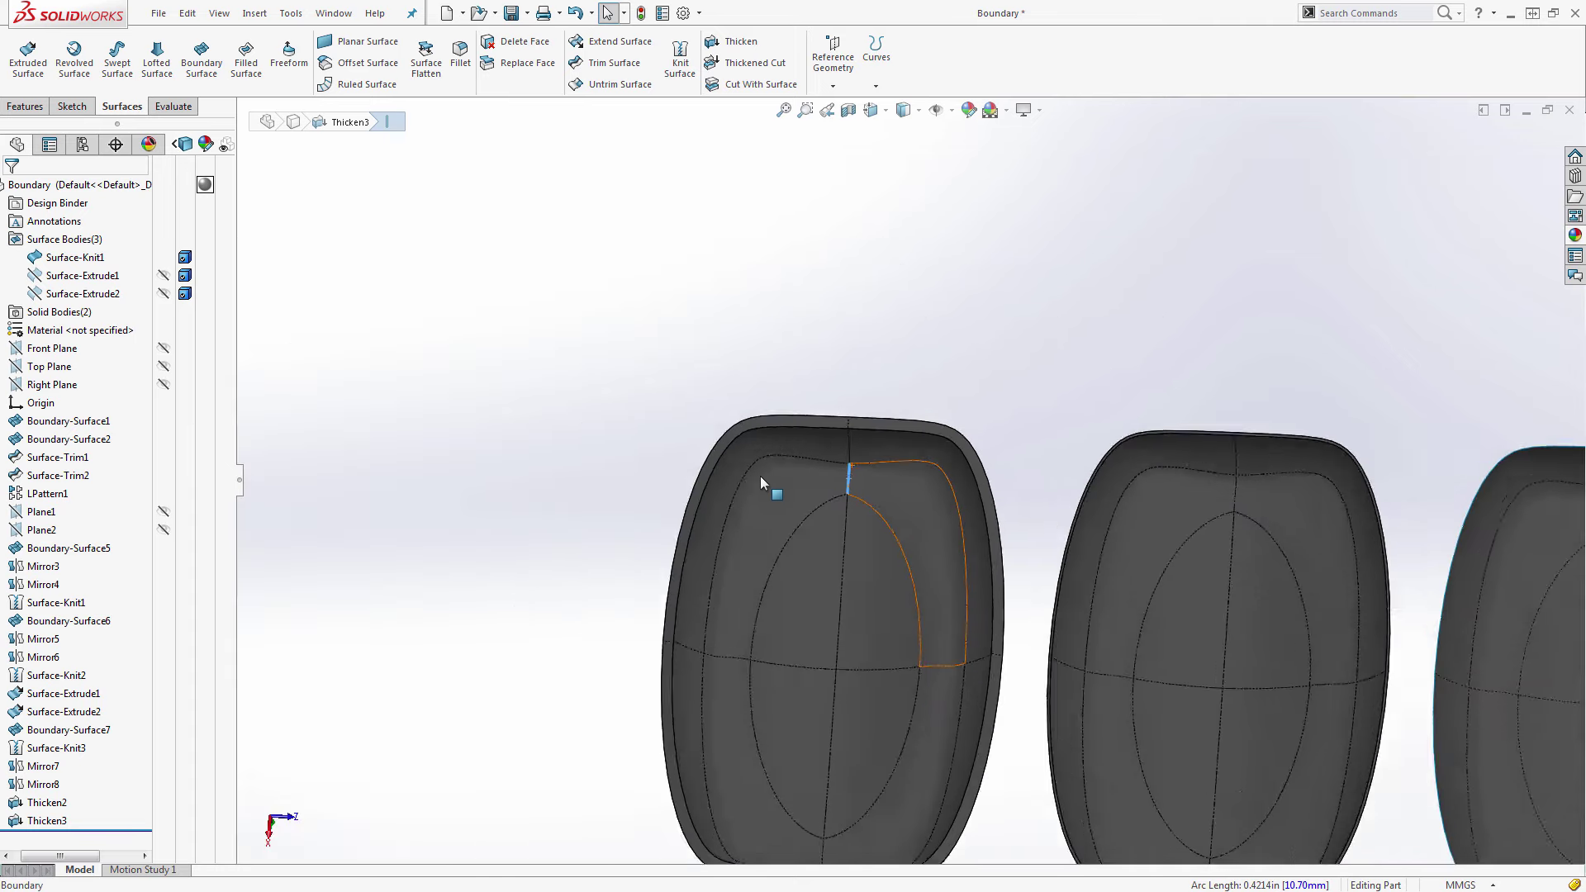
scroll(1075, 481, "down", 3)
scroll(1044, 483, "down", 2)
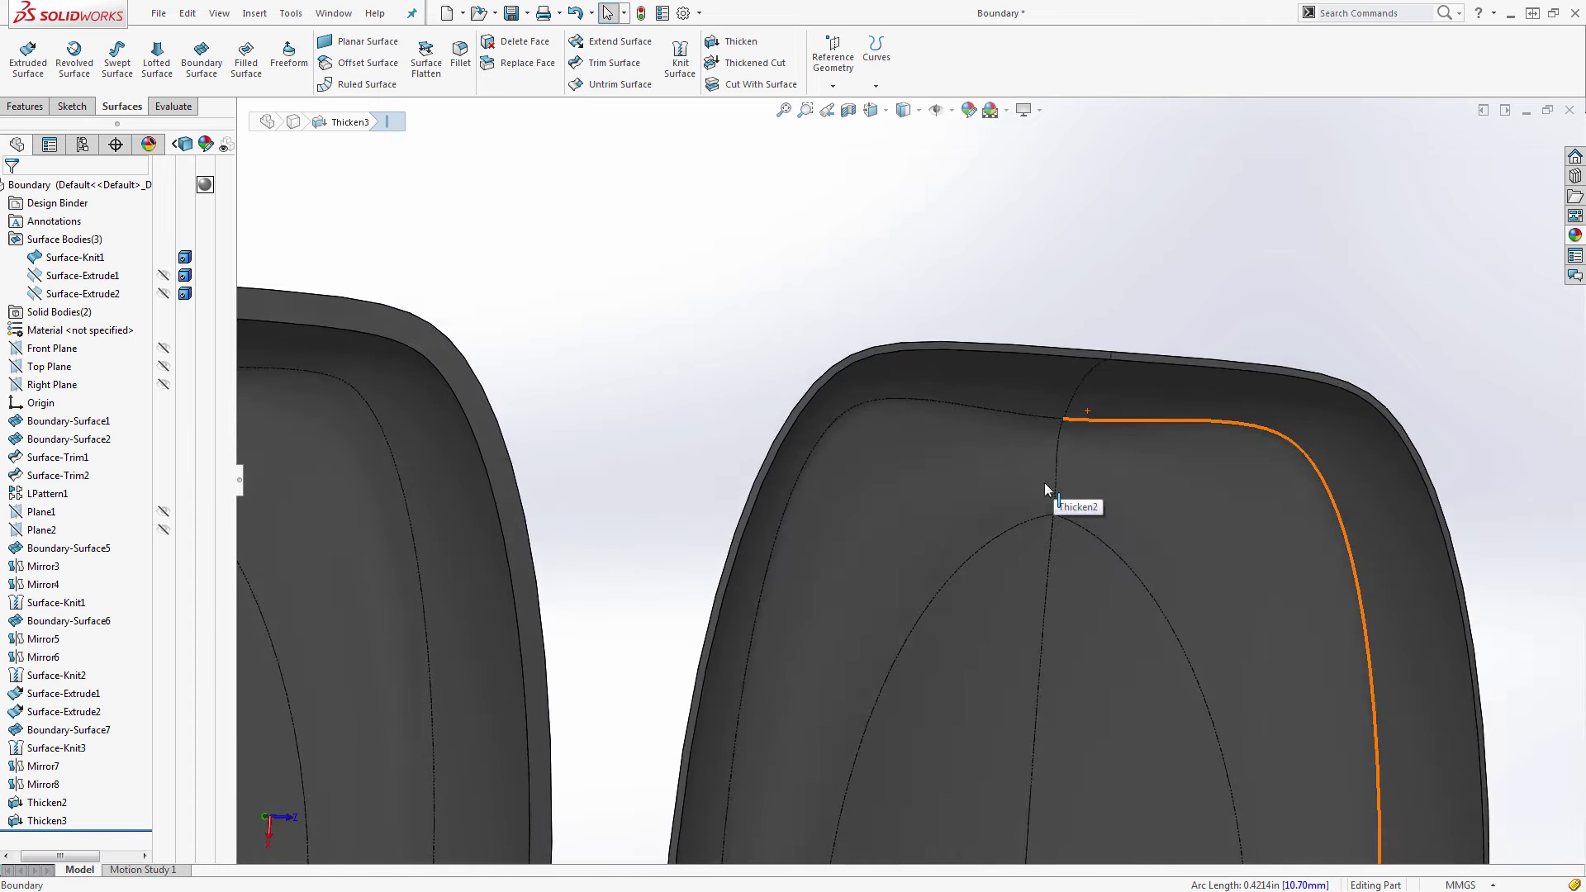
Compare the outer crease profiles at the ends of the three bodies from above and from low side angles.
middle_click_drag(1045, 483, 1049, 369)
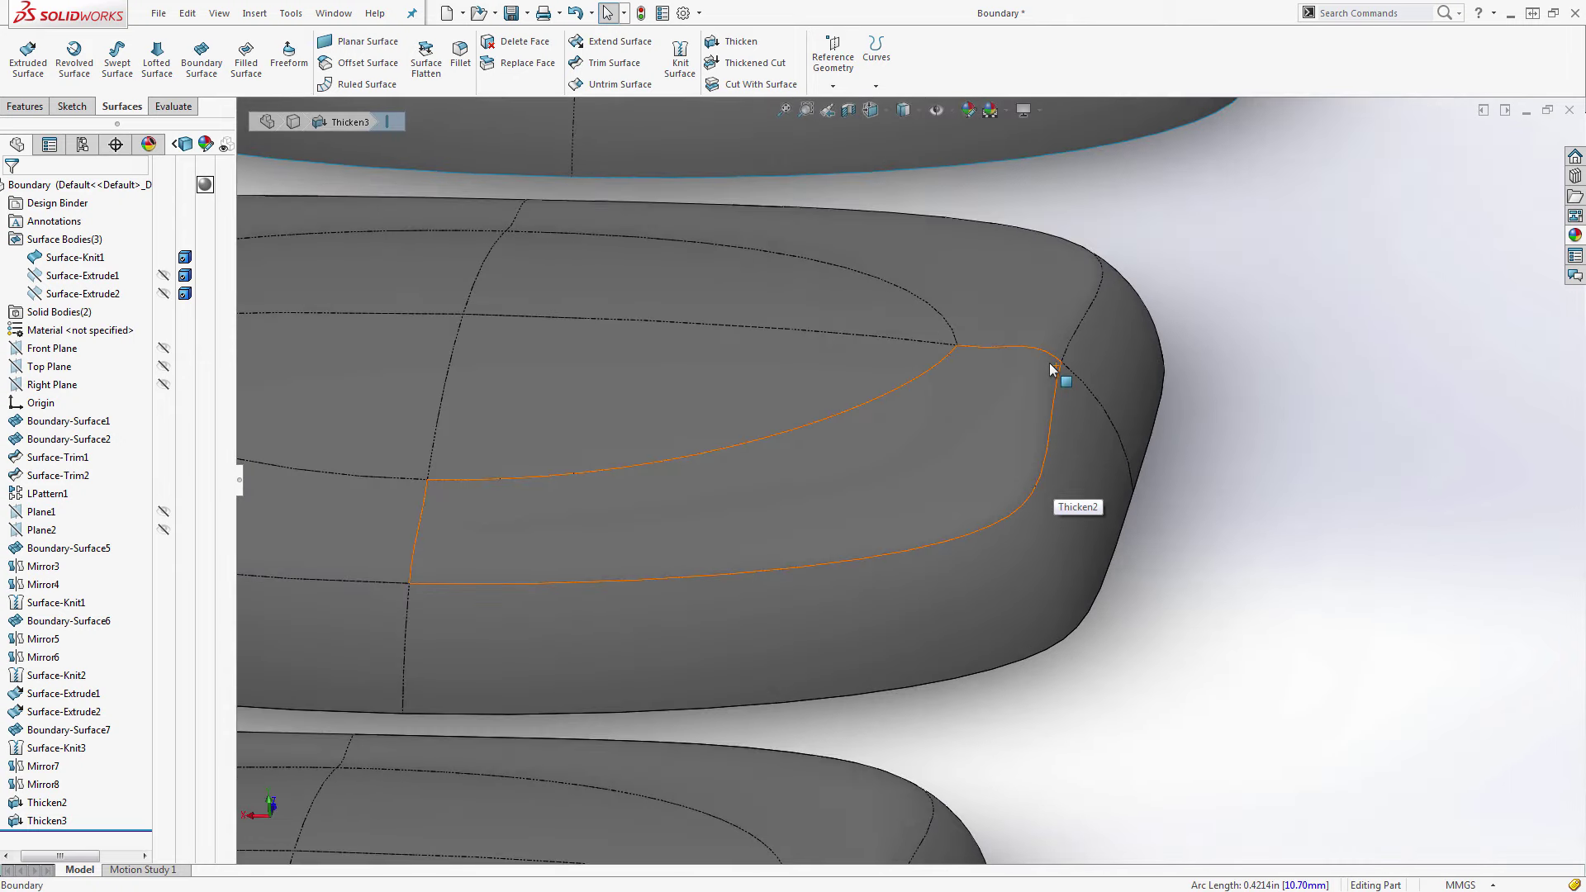
scroll(1049, 363, "up", 2)
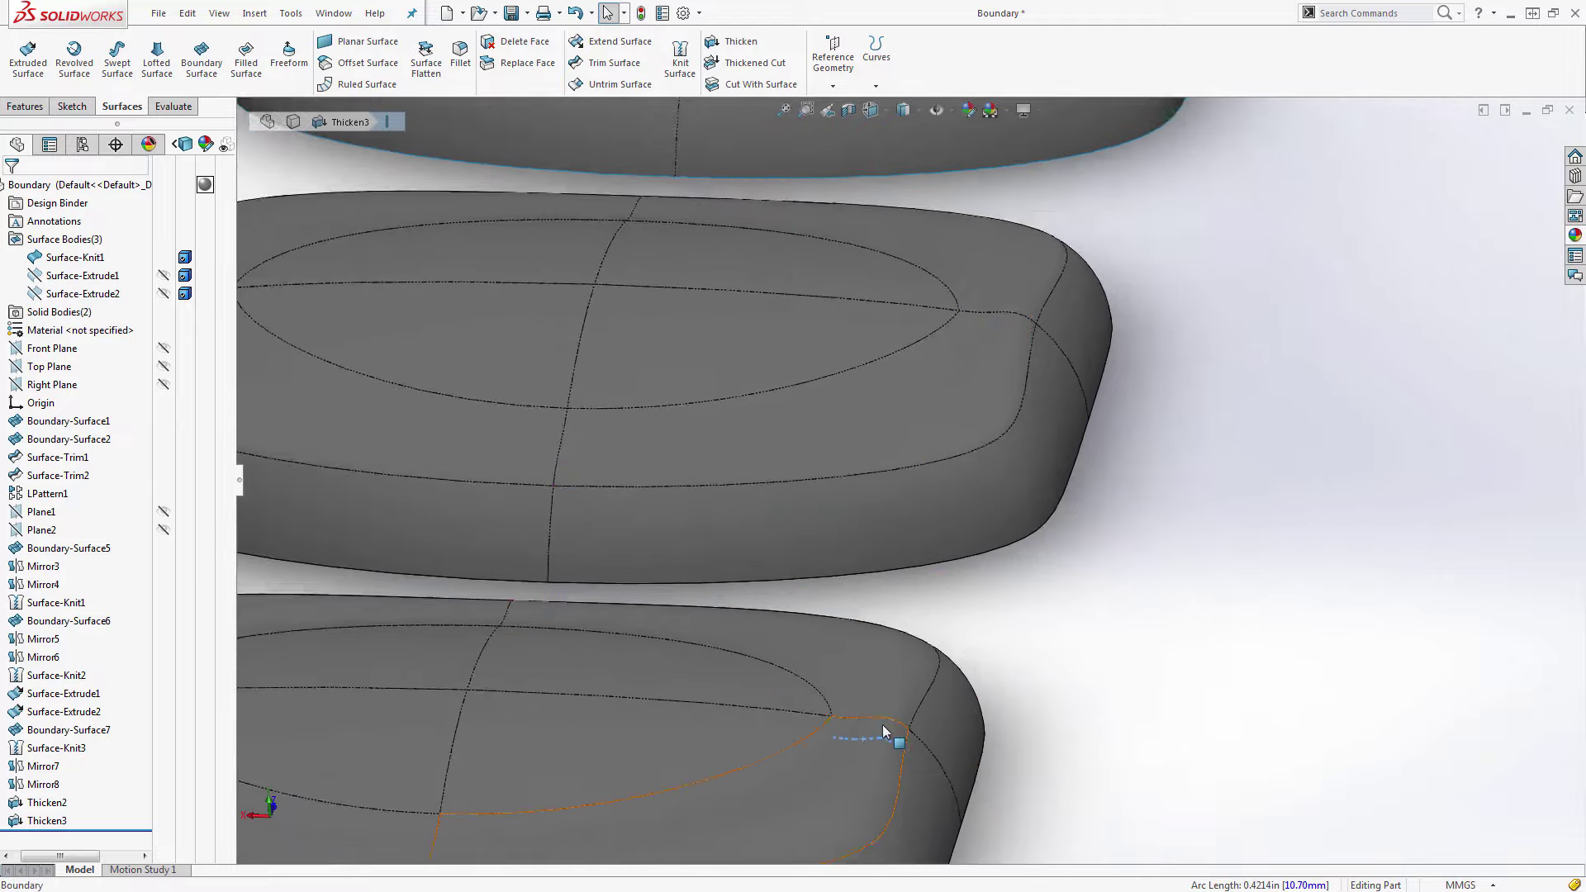
scroll(886, 725, "down", 3)
scroll(960, 676, "up", 2)
middle_click_drag(962, 676, 991, 339)
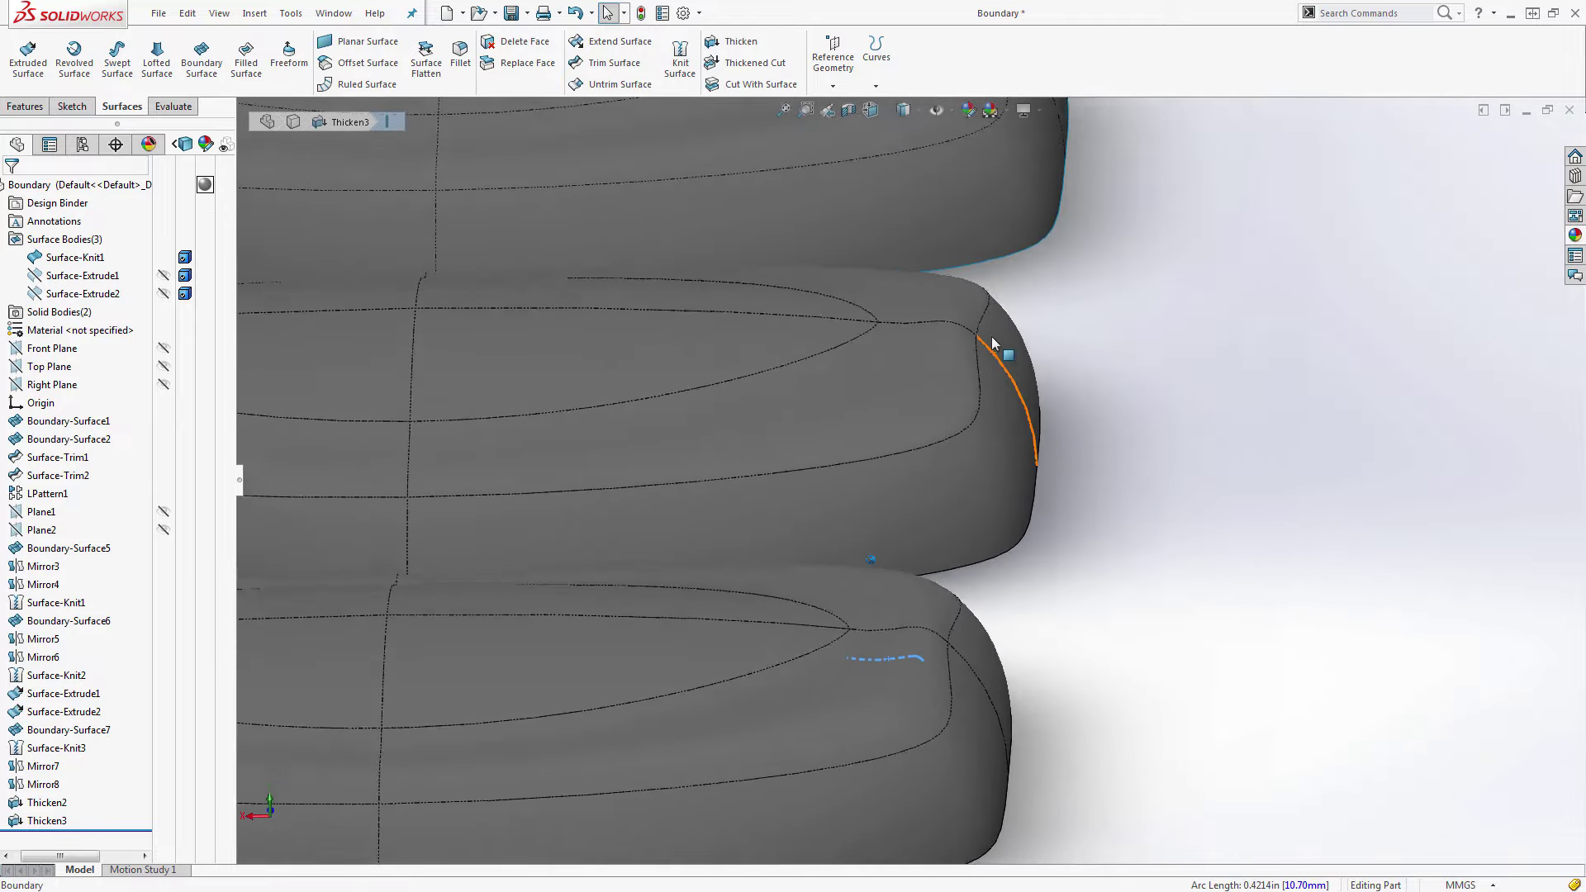
key("Up")
key("Up")
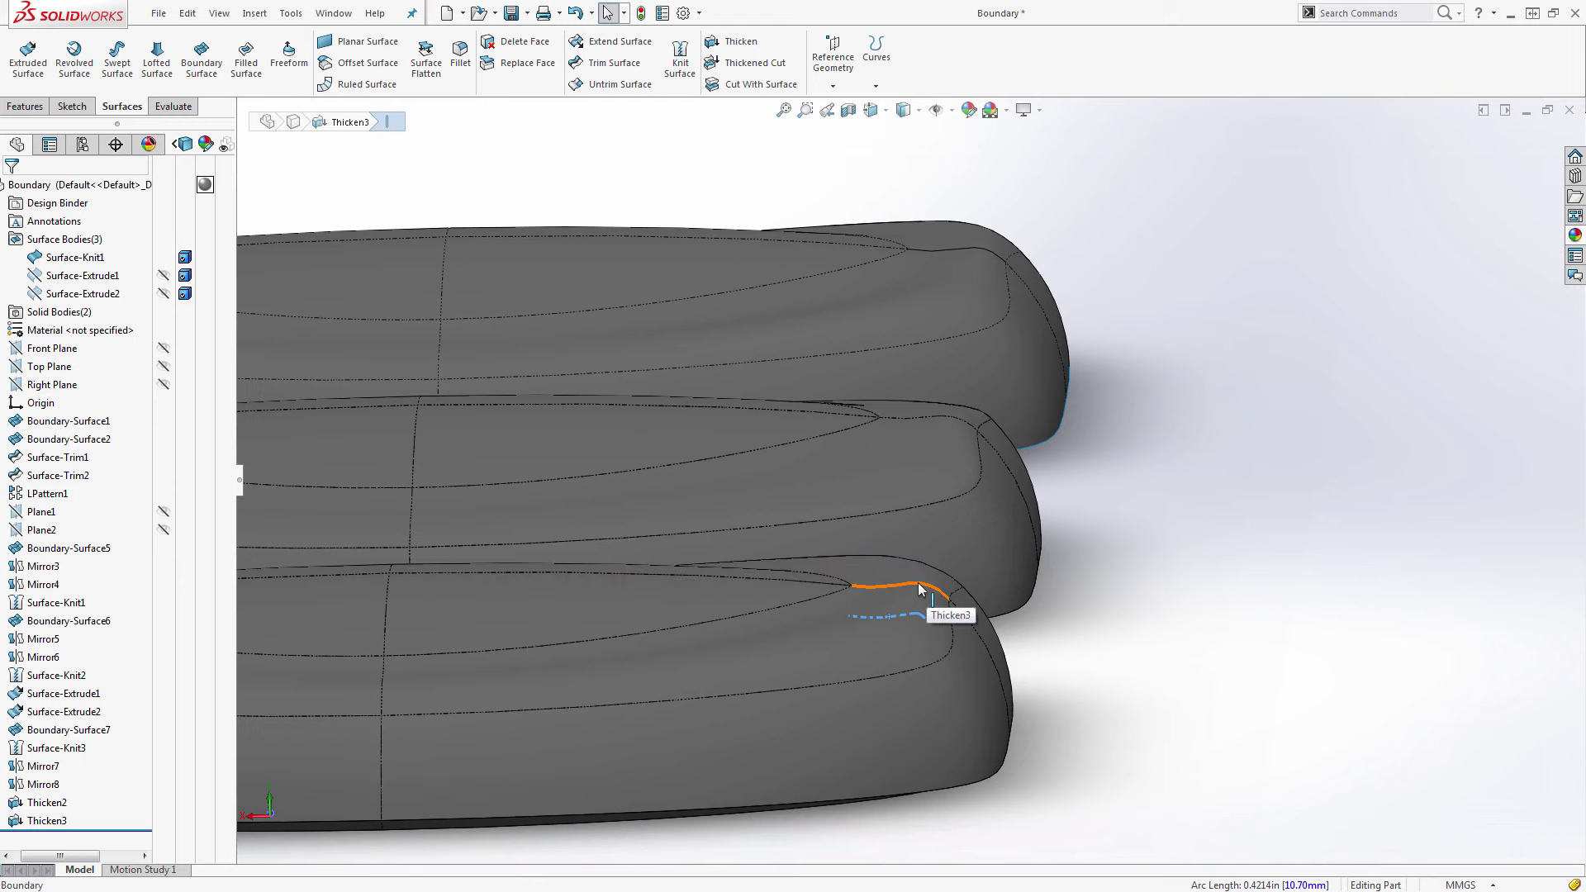
middle_click_drag(1264, 640, 1172, 641)
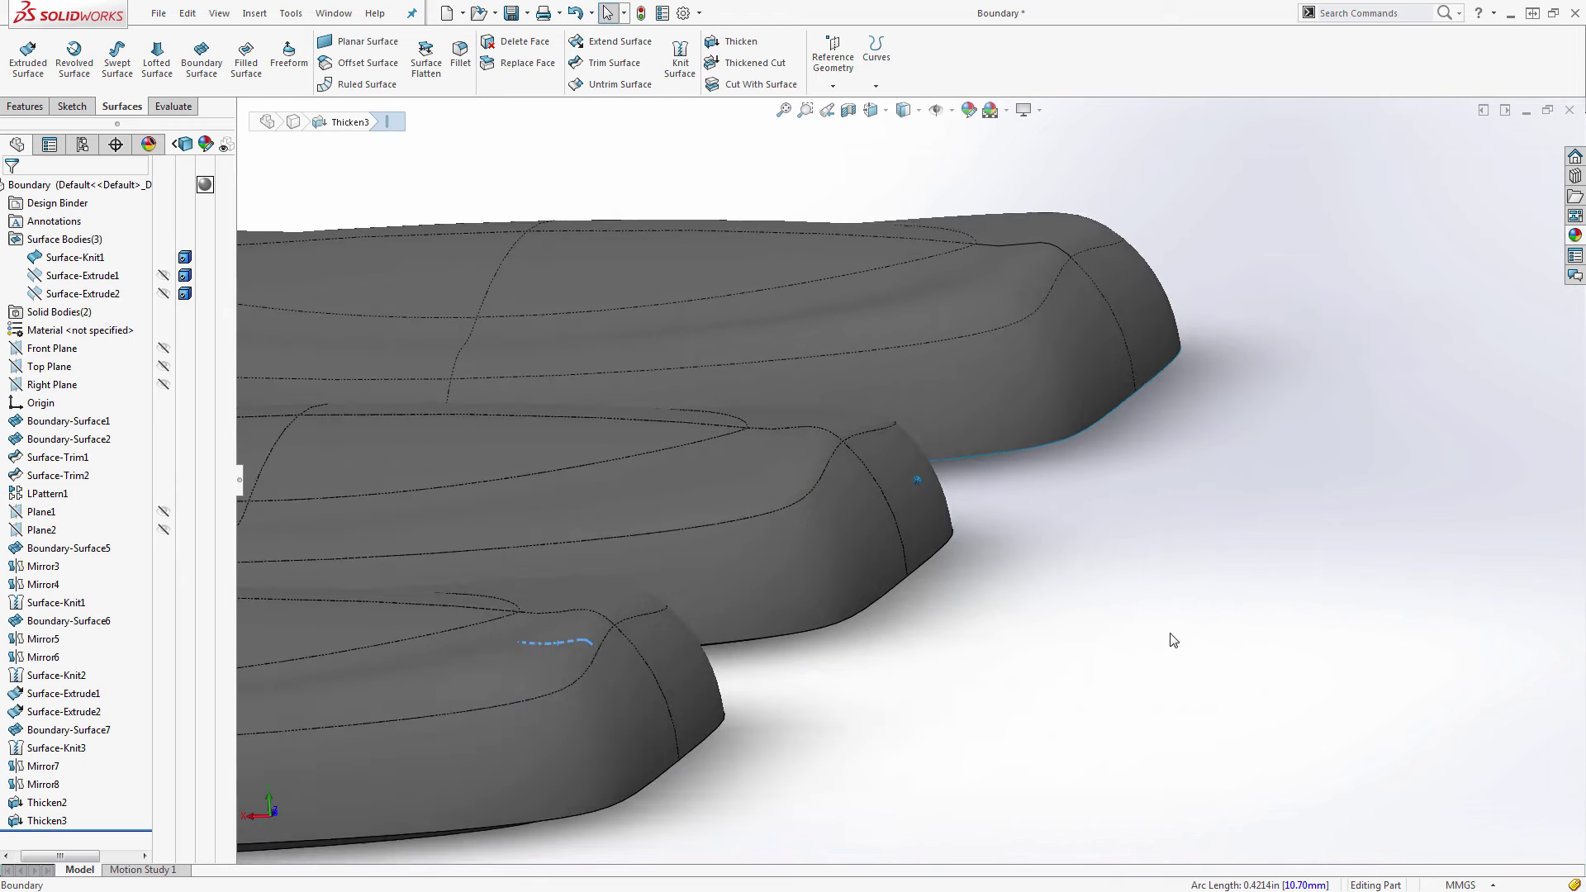
Examine the bodies from below and the short crease edge on the 4 mm body's outer side close up.
scroll(1039, 644, "up", 3)
left_click(1037, 645)
middle_click_drag(1037, 645, 808, 637)
key("Down")
key("Down")
key("Down")
key("Down")
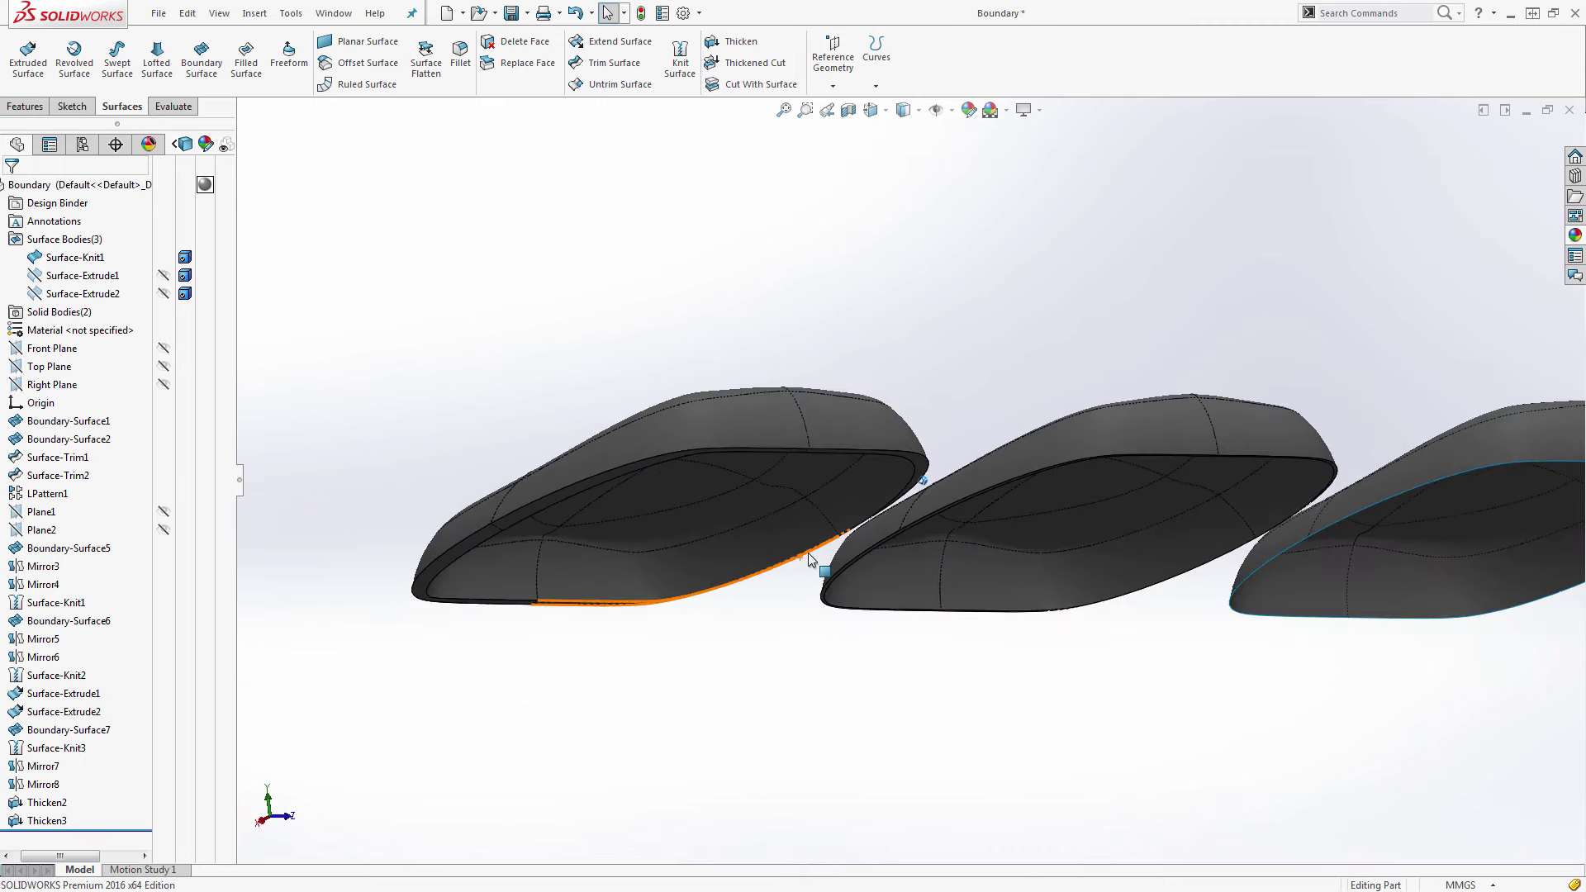
key("Down")
key("Down")
key("Down")
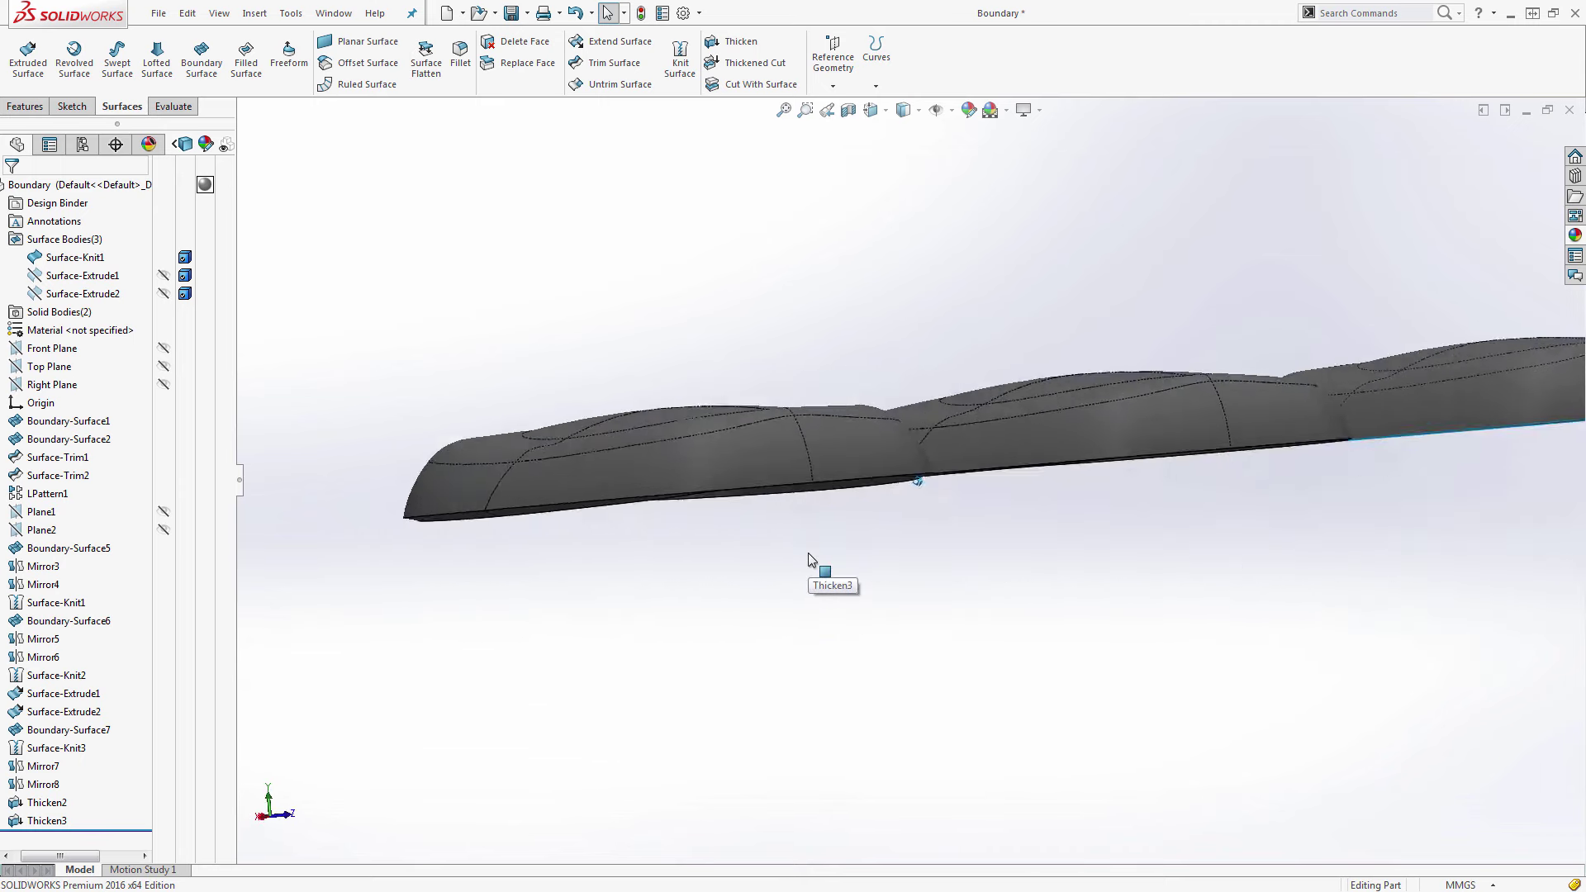
scroll(816, 463, "down", 3)
key("Down")
scroll(789, 419, "up", 3)
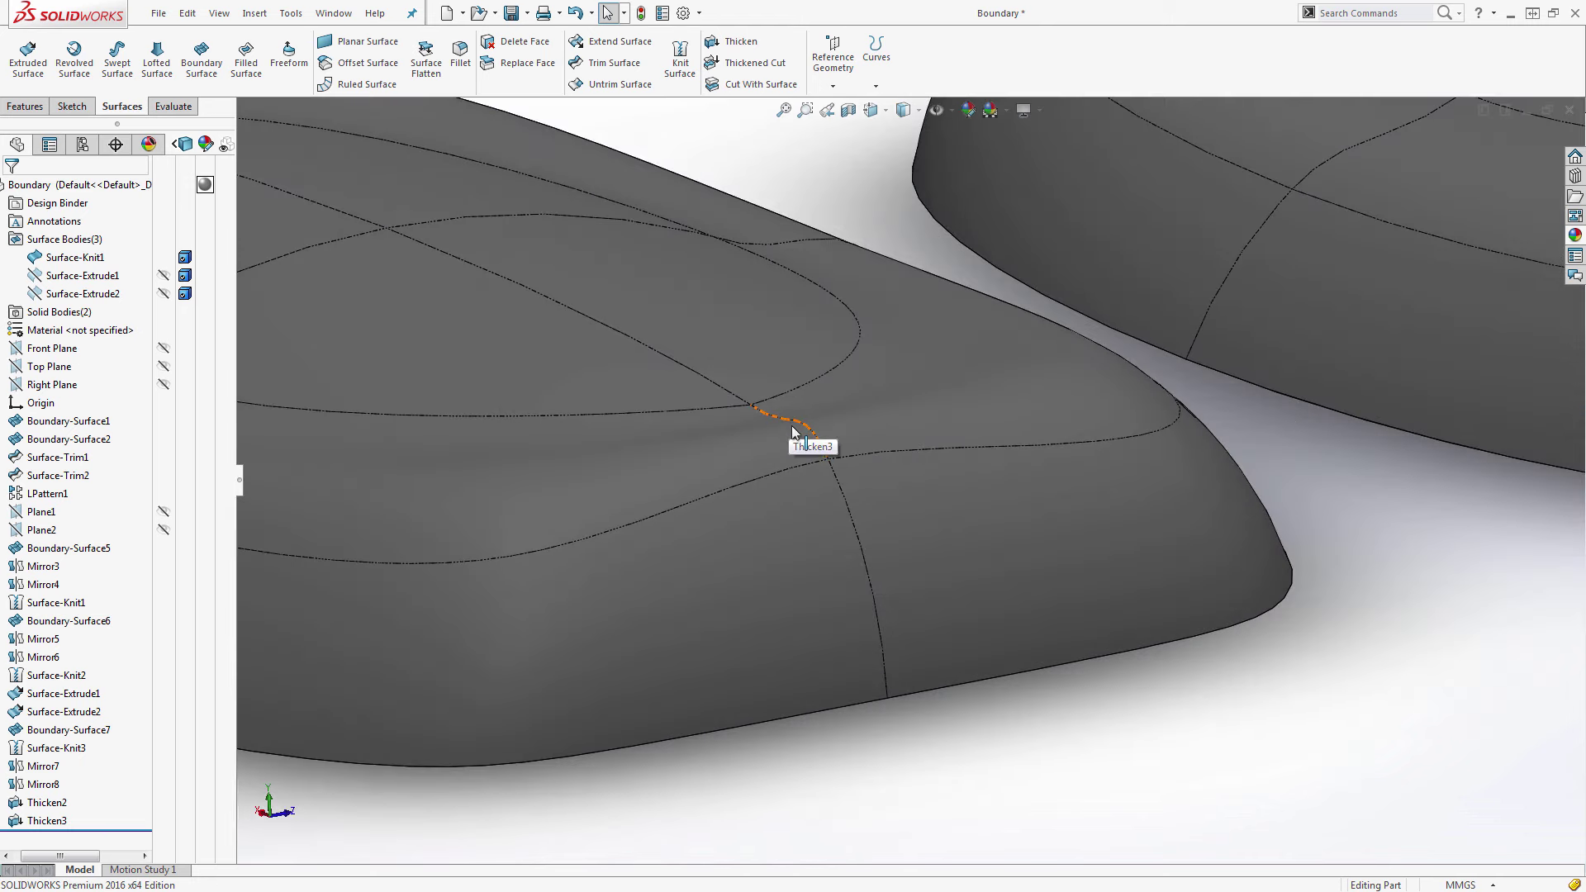
middle_click_drag(827, 453, 836, 453)
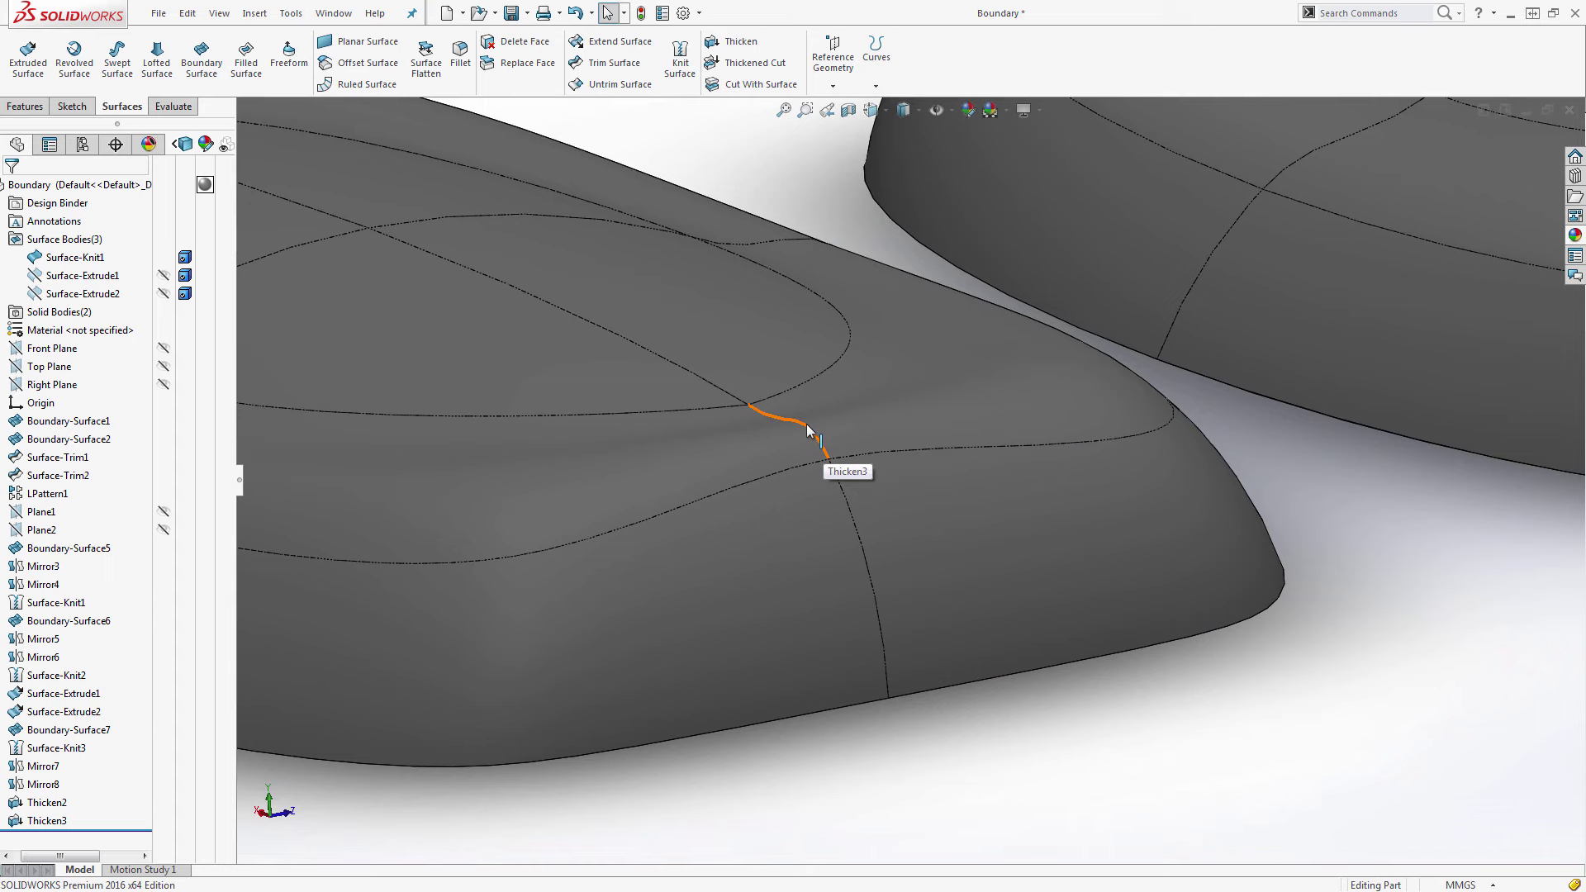
scroll(776, 429, "down", 5)
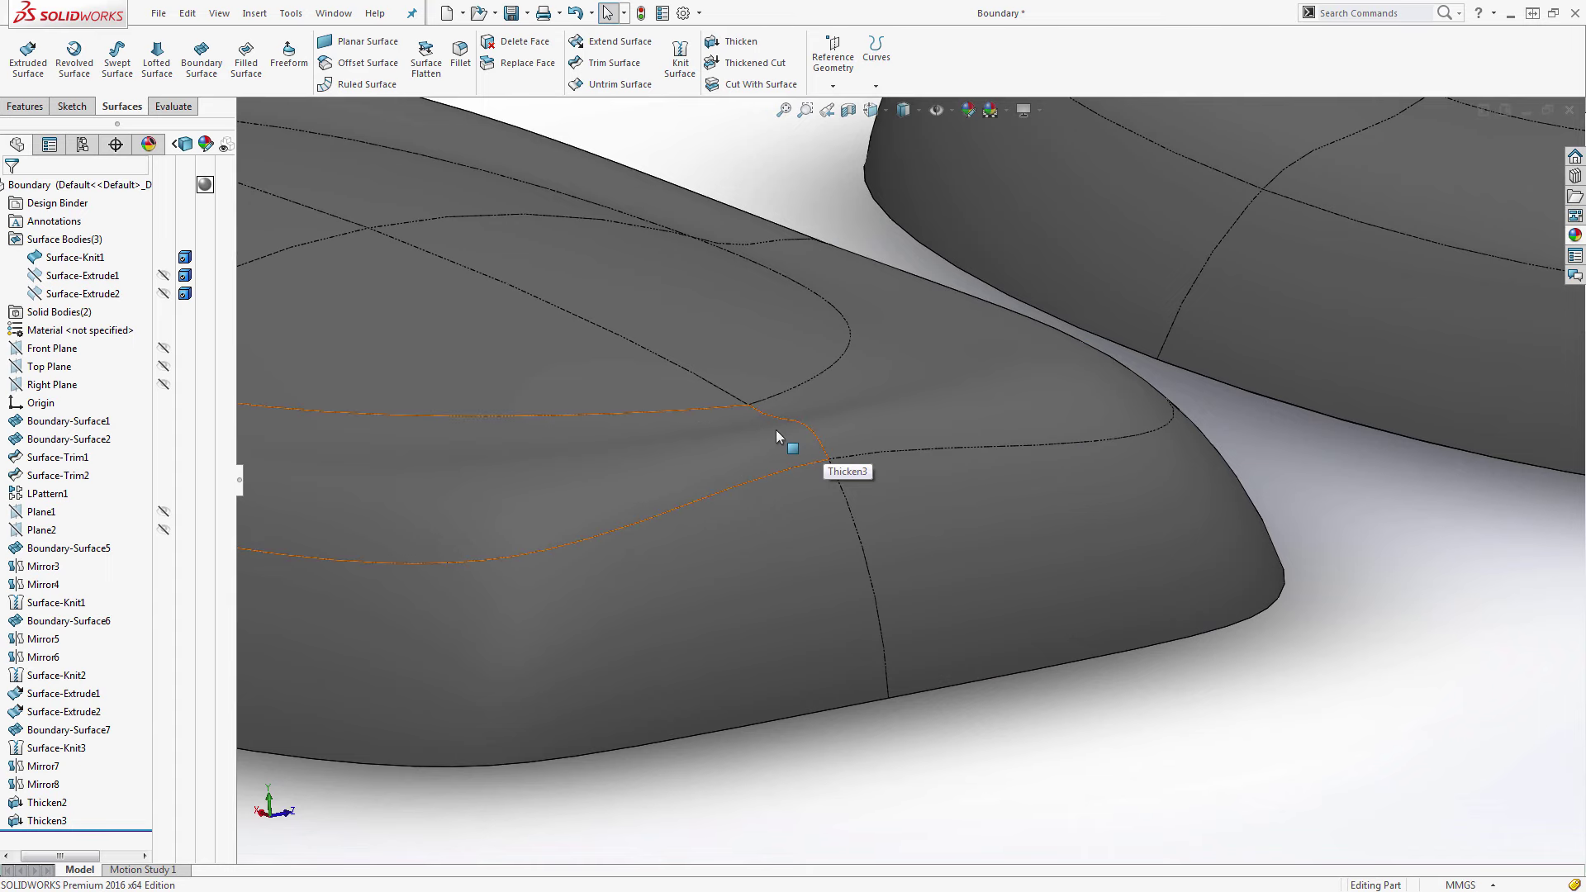
middle_click_drag(792, 507, 790, 672)
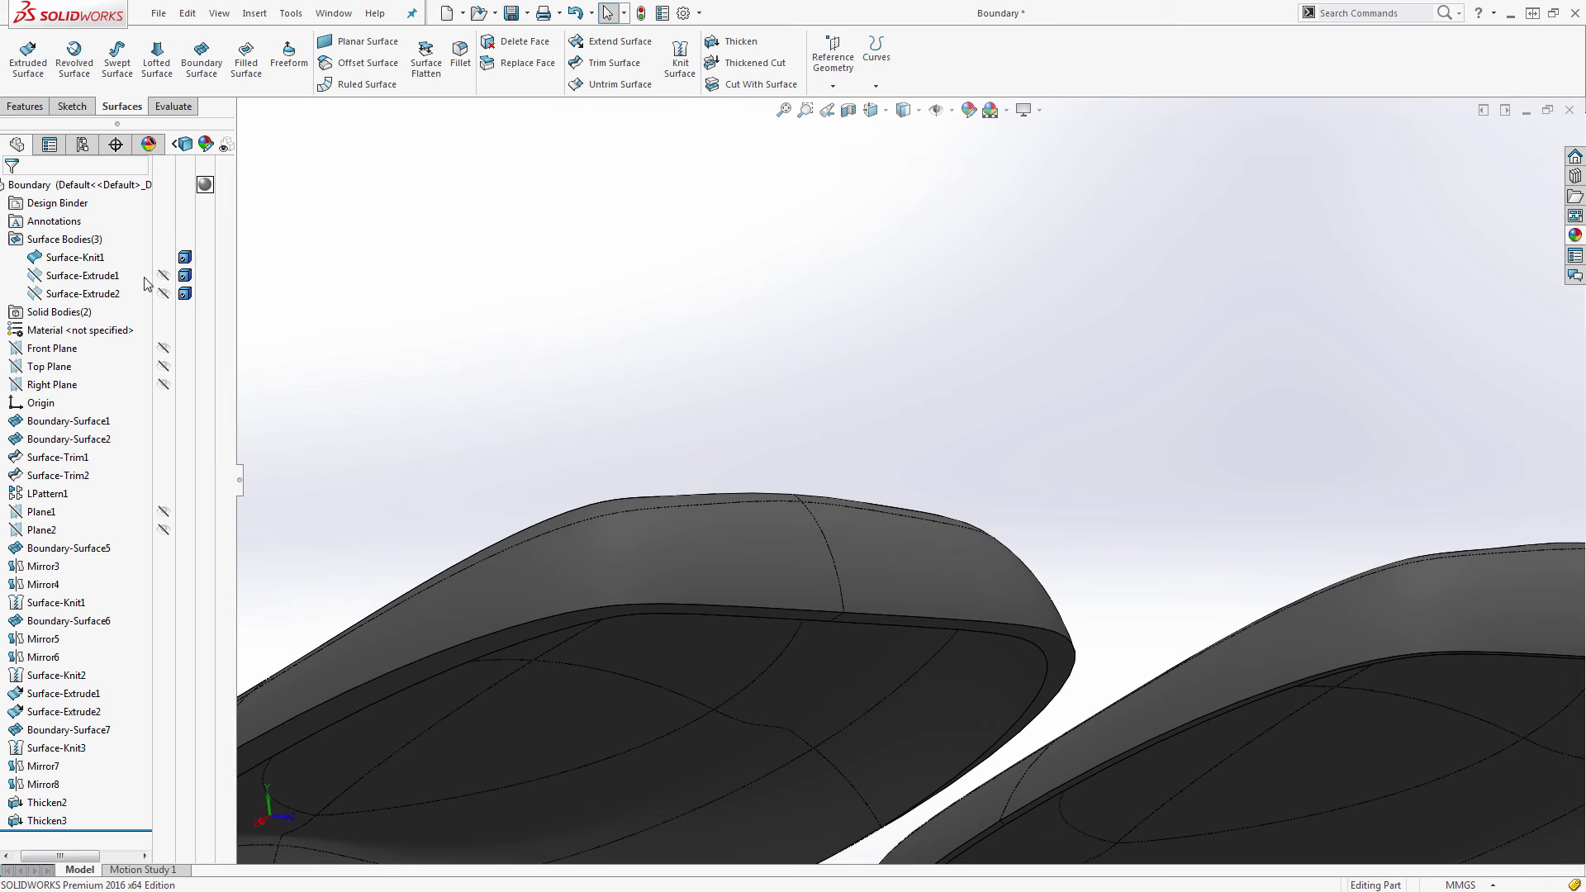
Hide the Surface-Knit1 surface body and the Thicken2 solid body, leaving only the Thicken3 solid displayed.
left_click(164, 257)
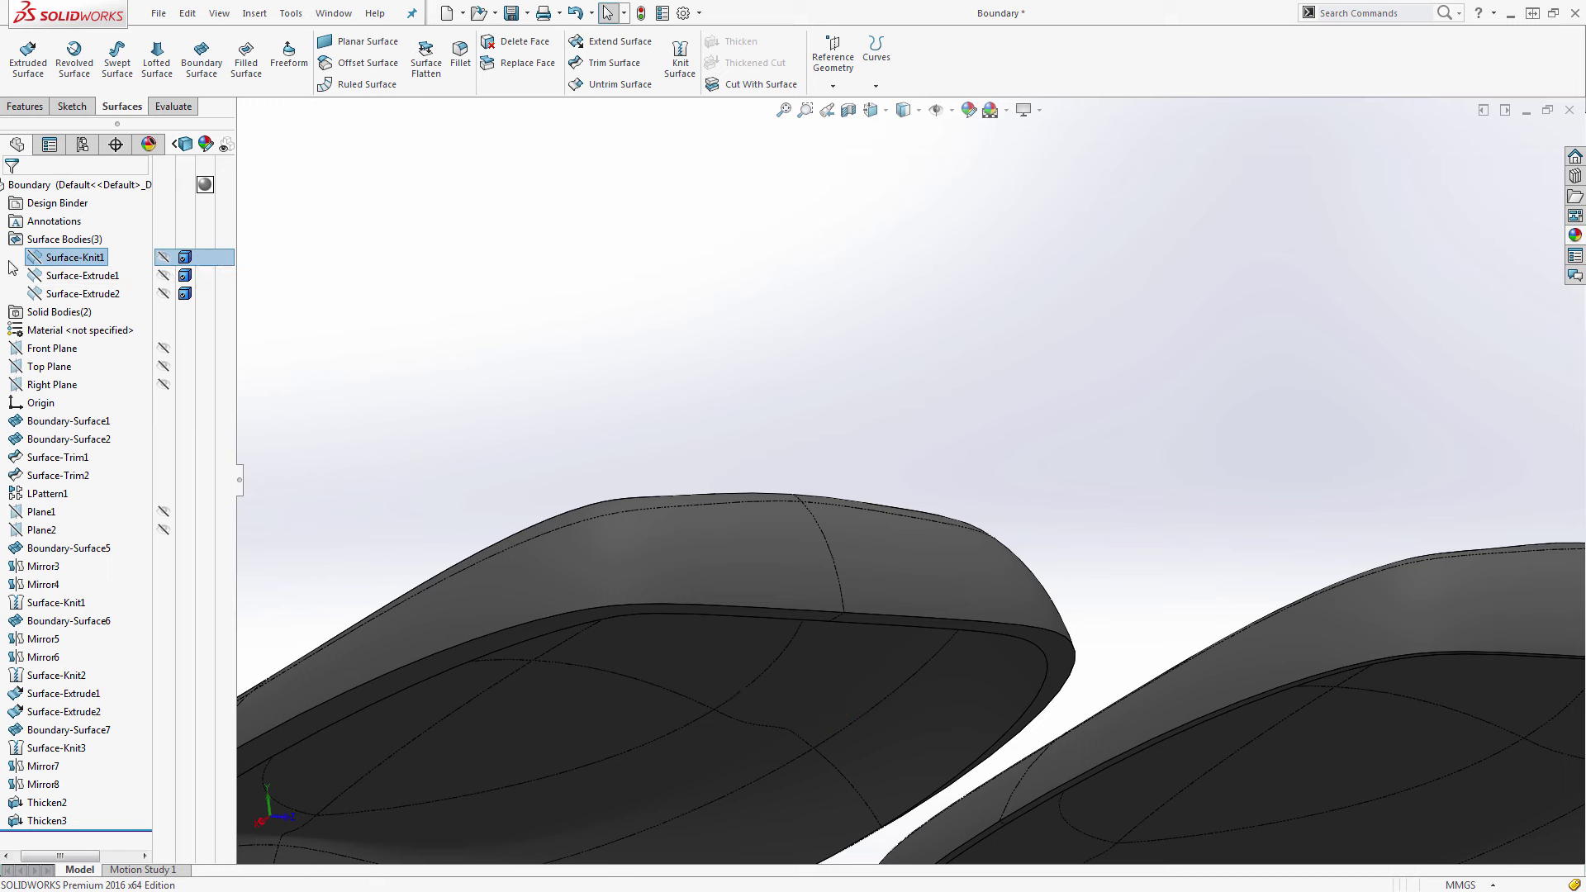
left_click(5, 311)
left_click(164, 330)
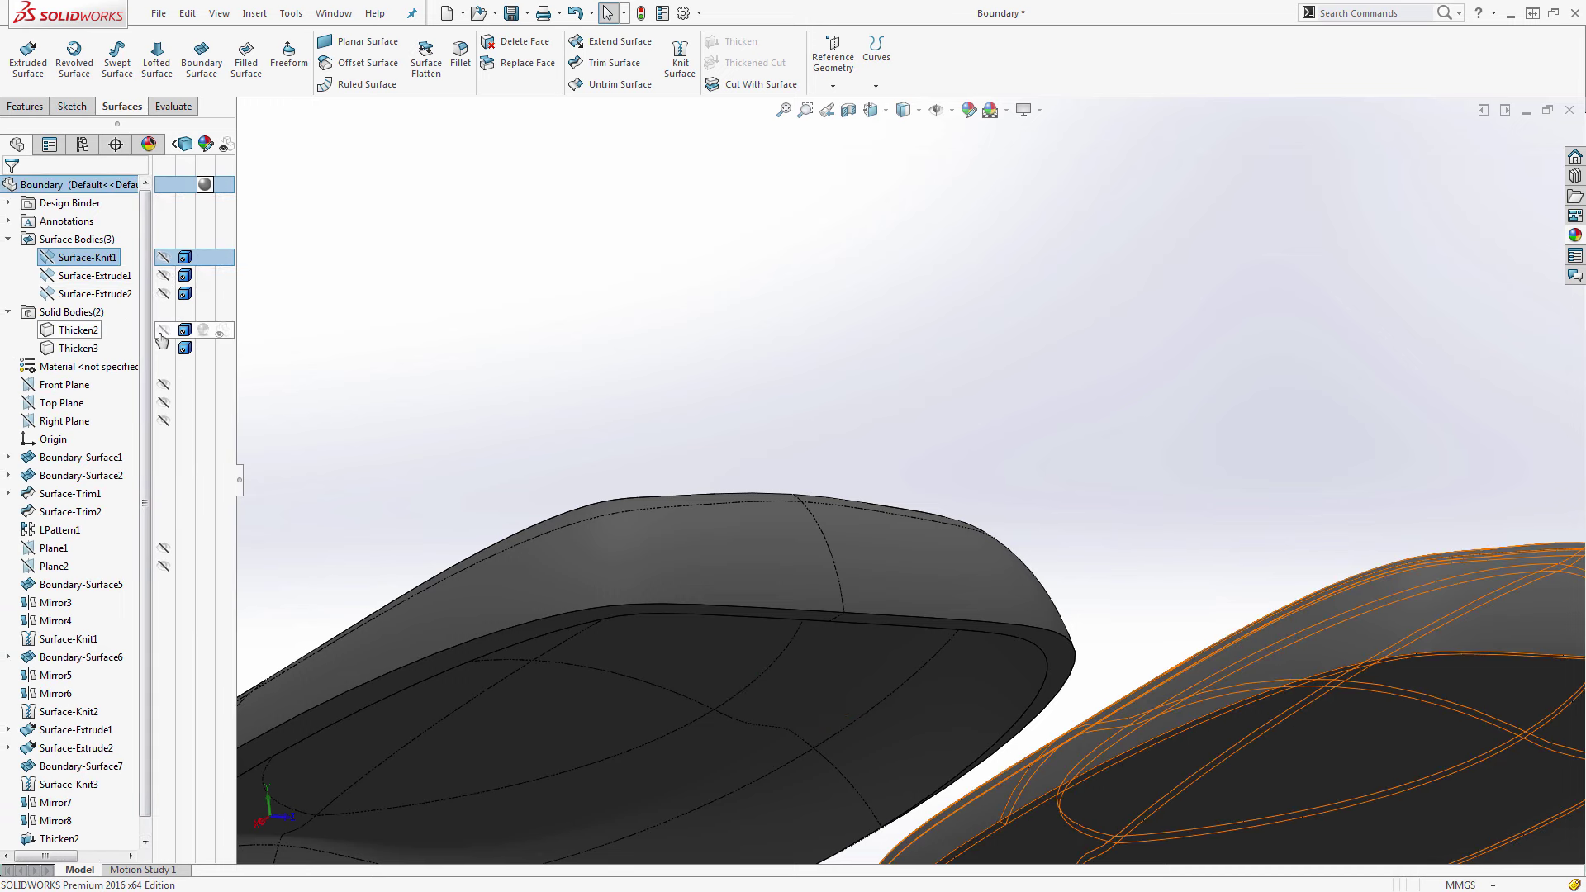
left_click(910, 339)
Examine the isolated 4 mm body in top, right and front views, and inspect its slanted bottom rim at the corner.
scroll(1024, 420, "up", 4)
middle_click_drag(733, 595, 765, 573)
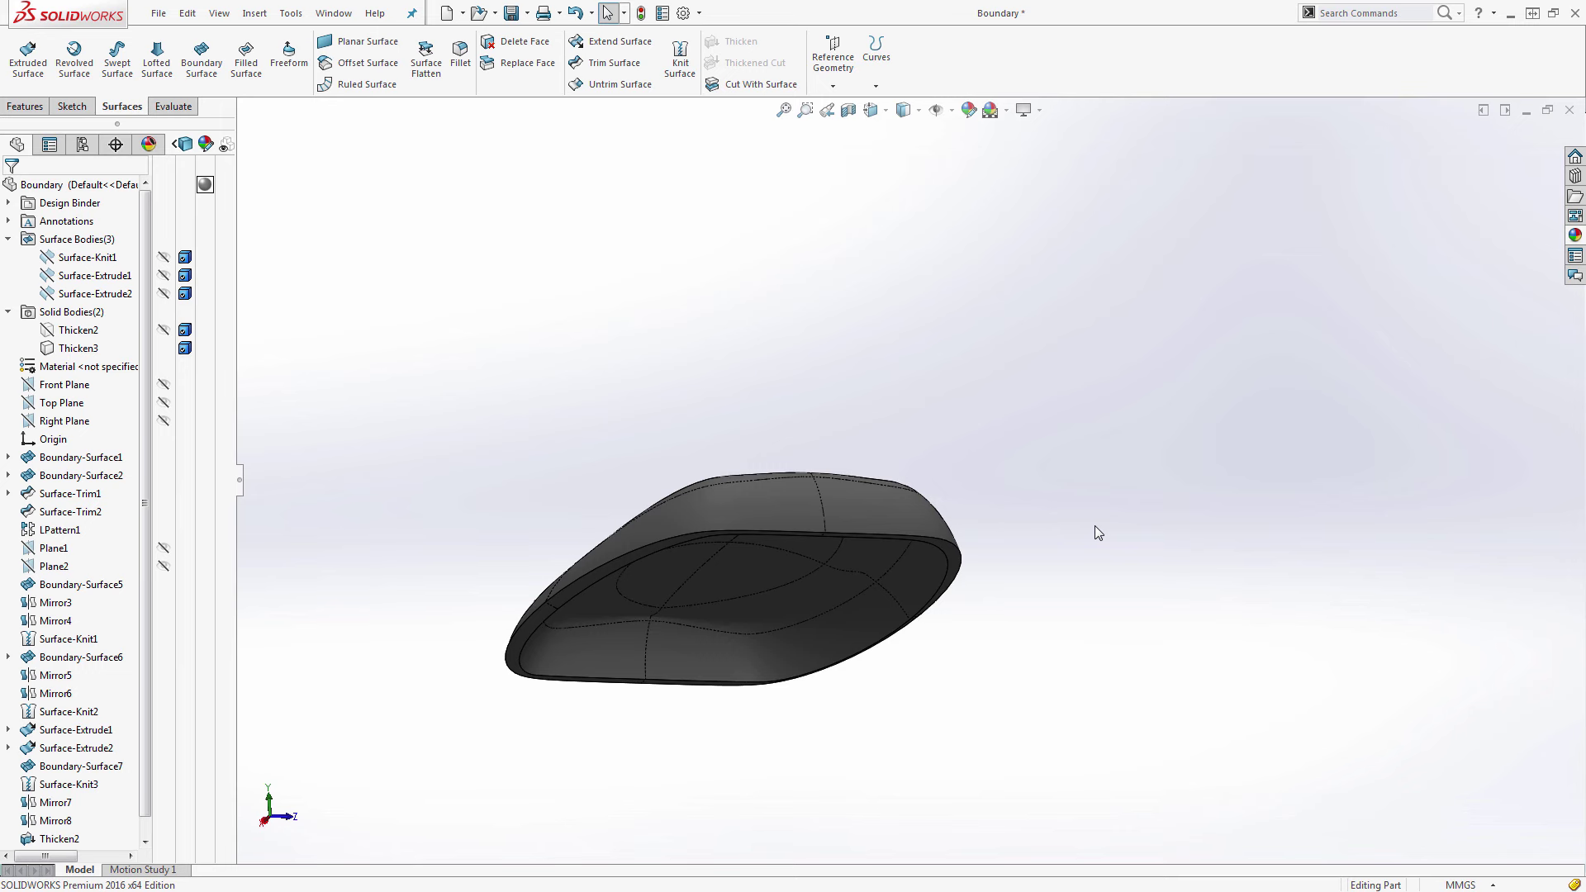
key("ctrl+5")
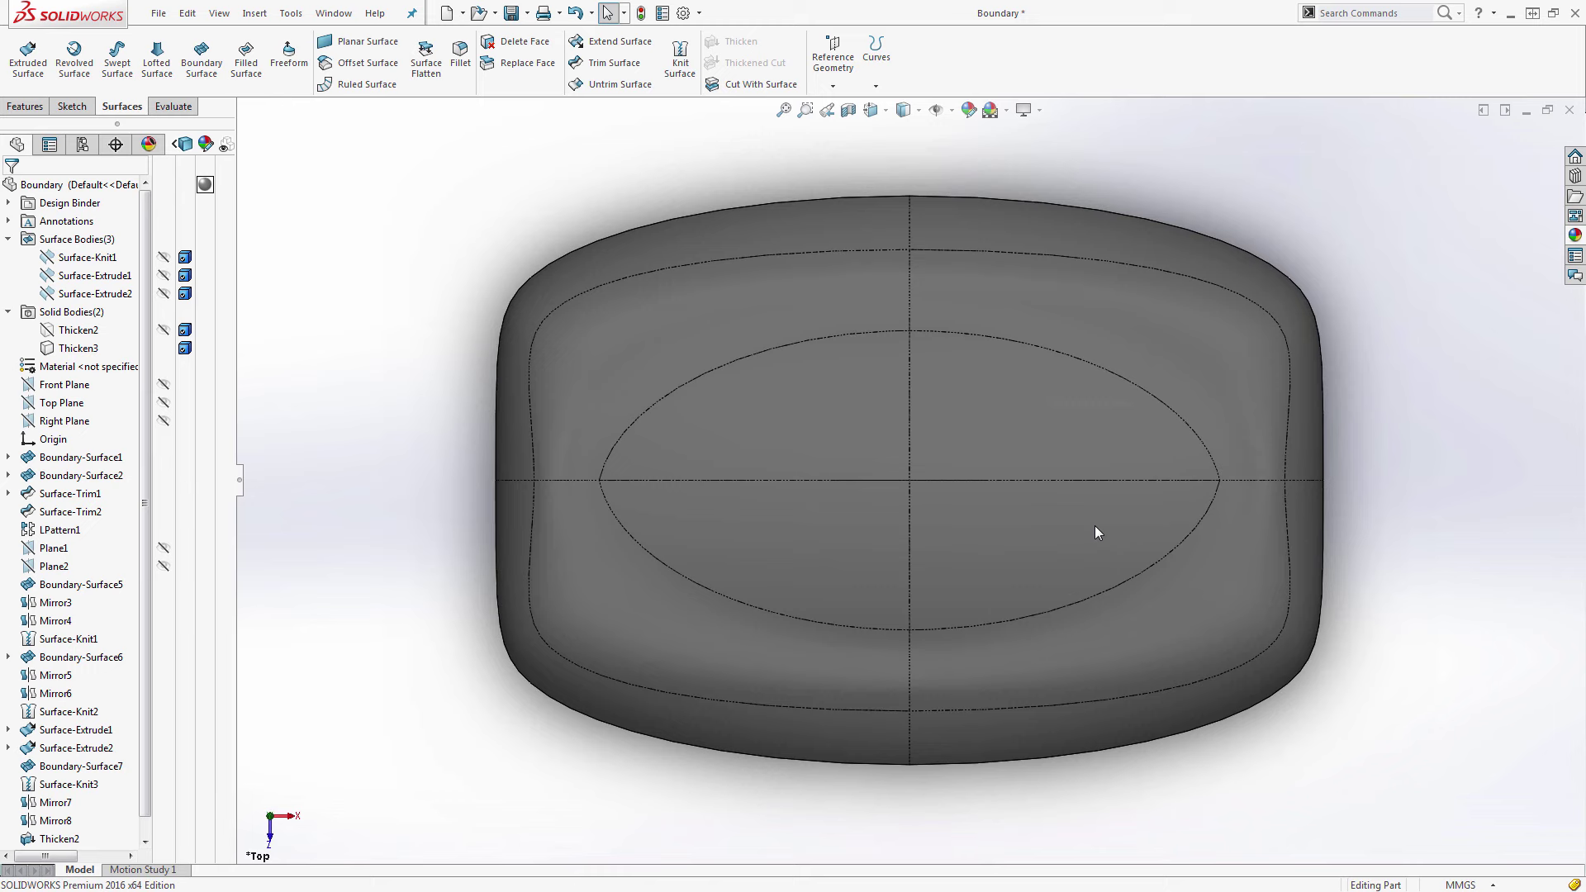
key("ctrl+4")
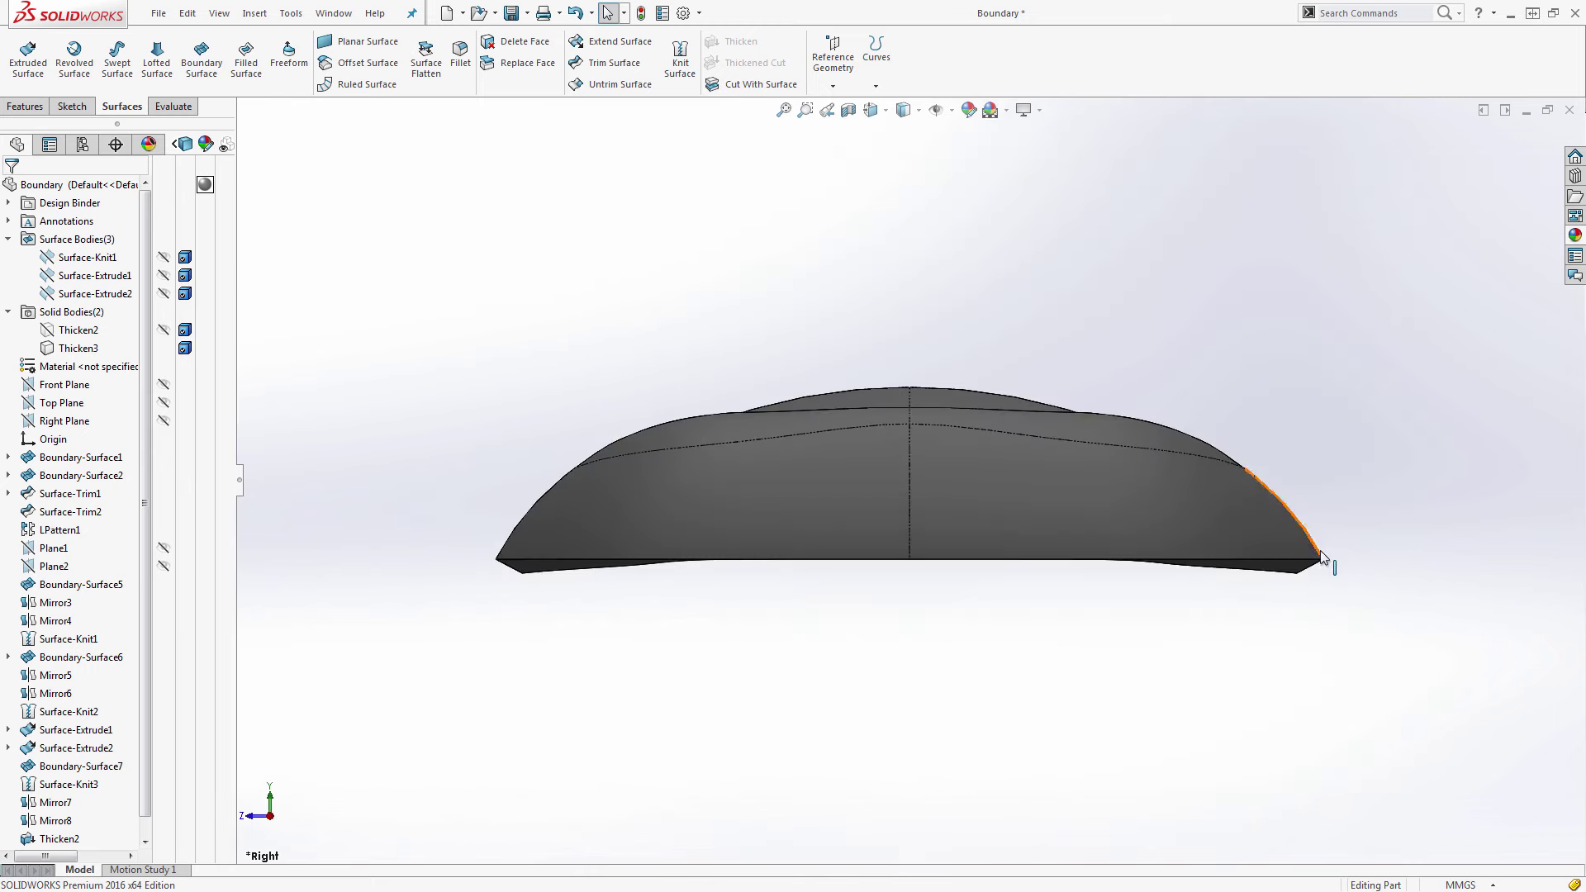
key("ctrl+1")
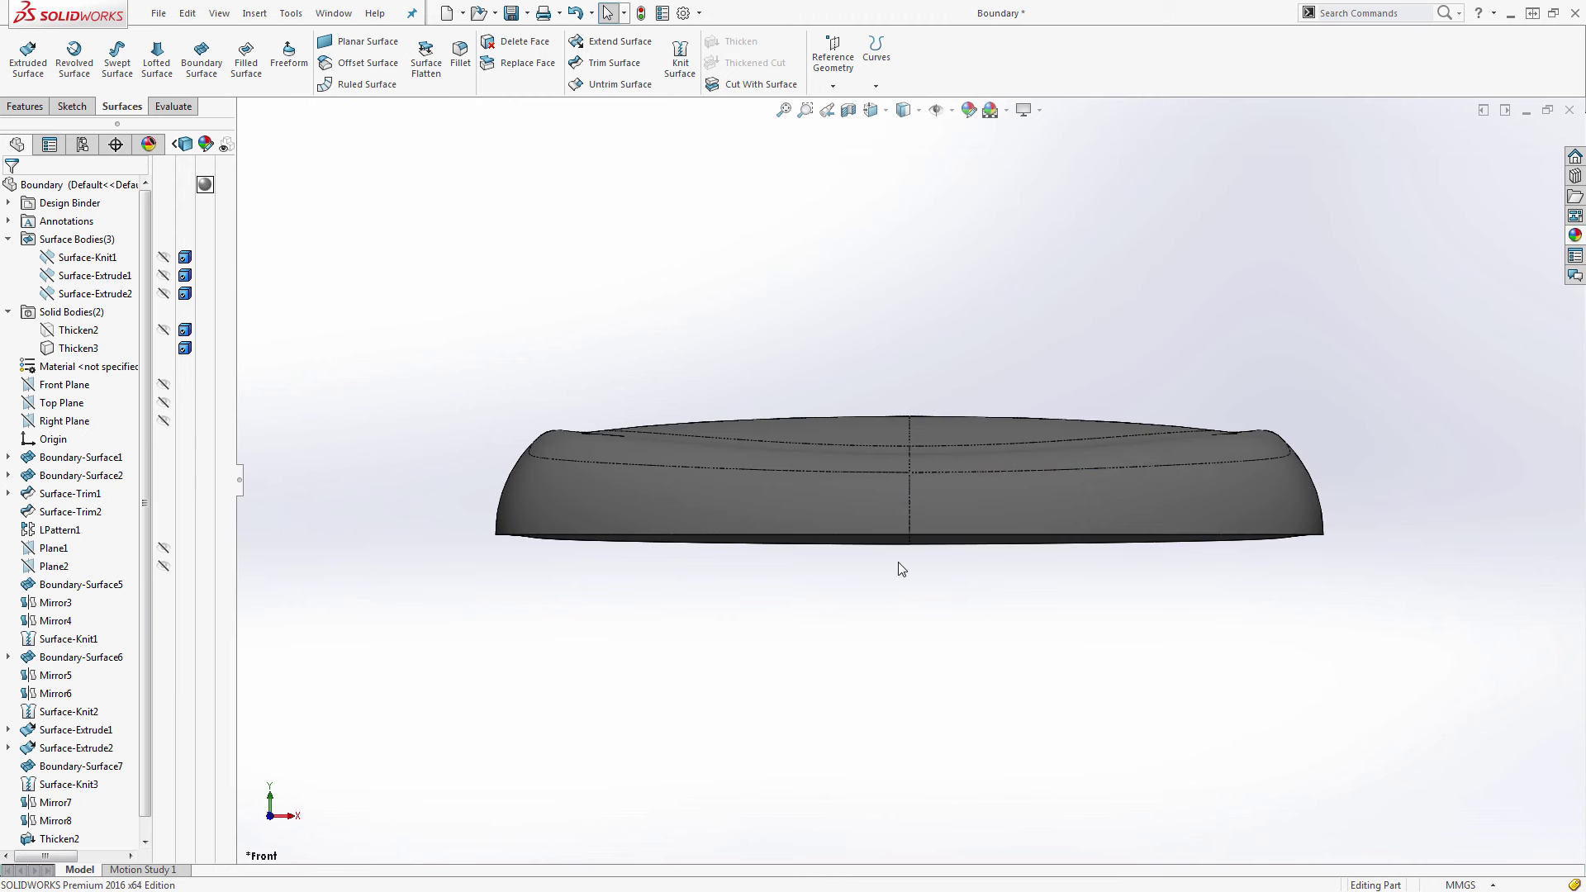
key("ctrl+4")
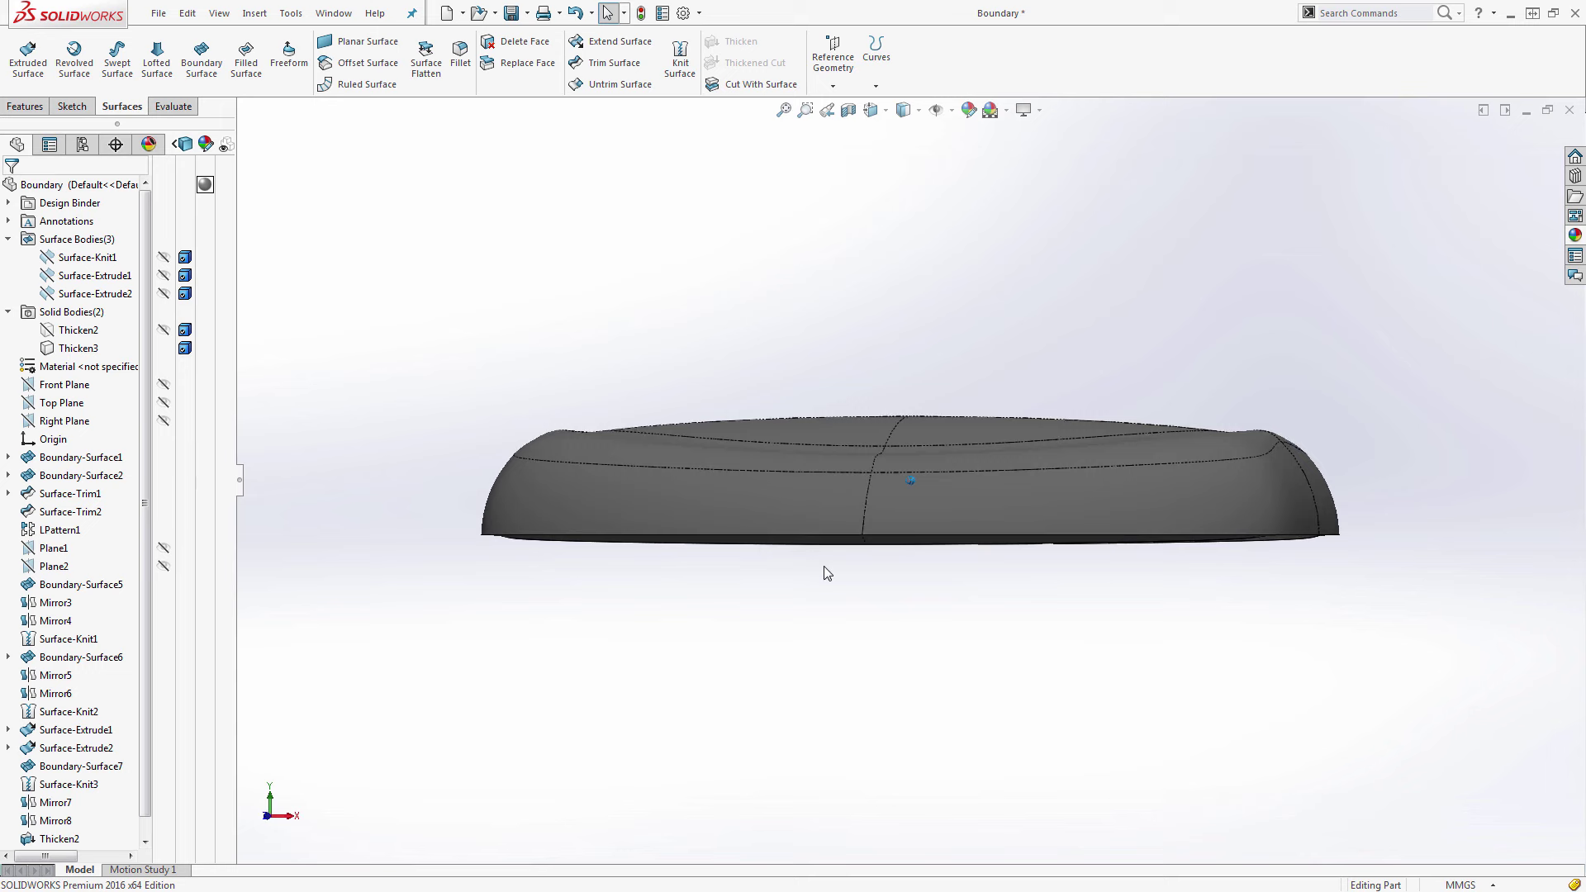
scroll(674, 538, "down", 6)
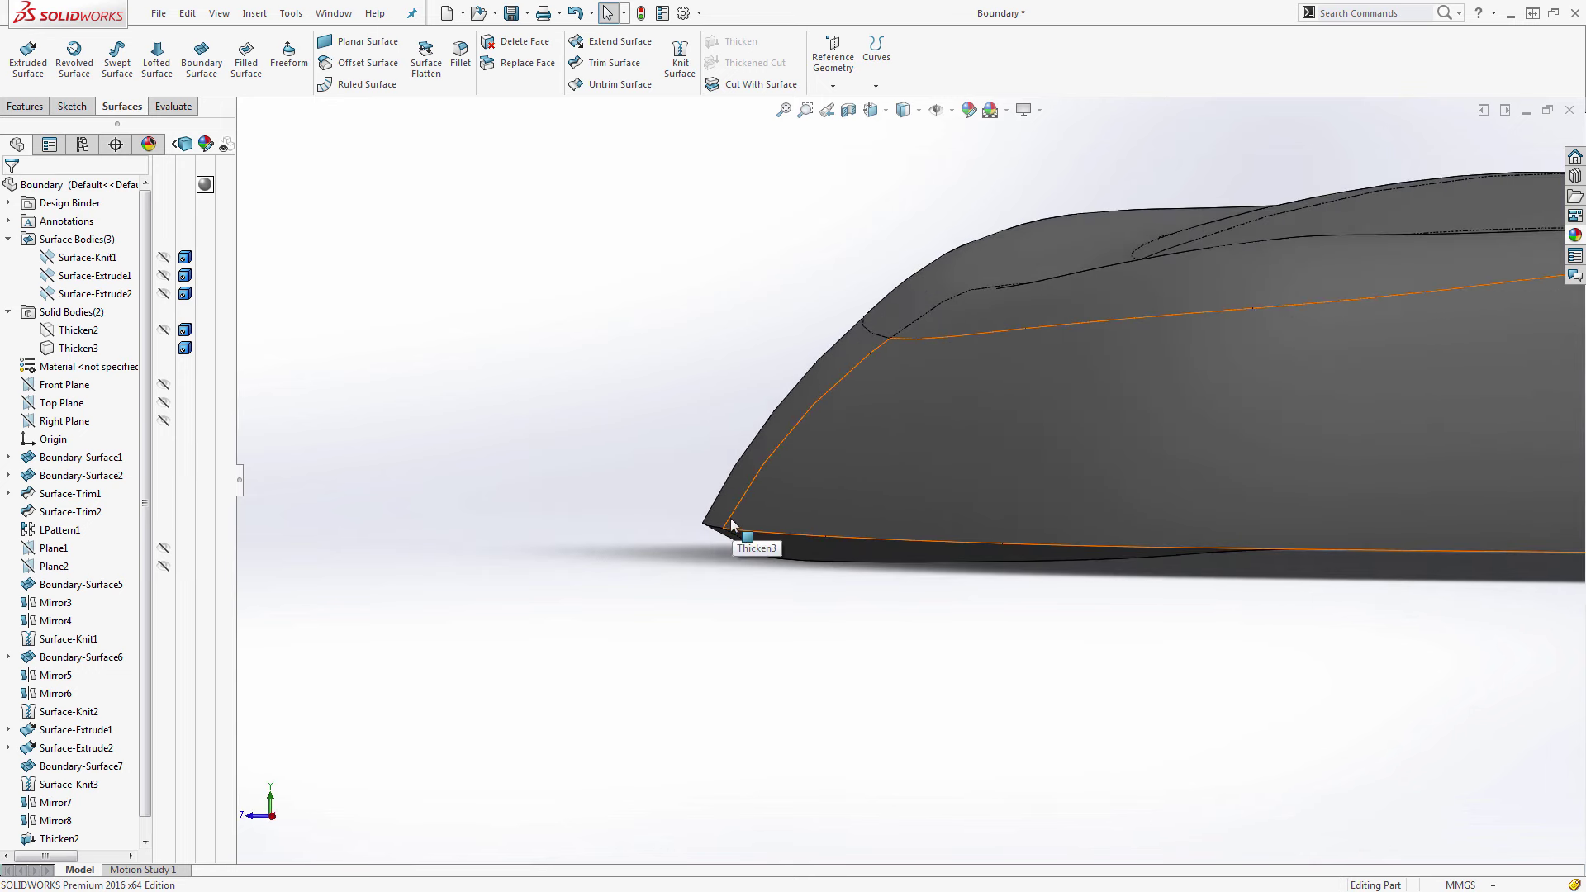
middle_click_drag(730, 521, 702, 503)
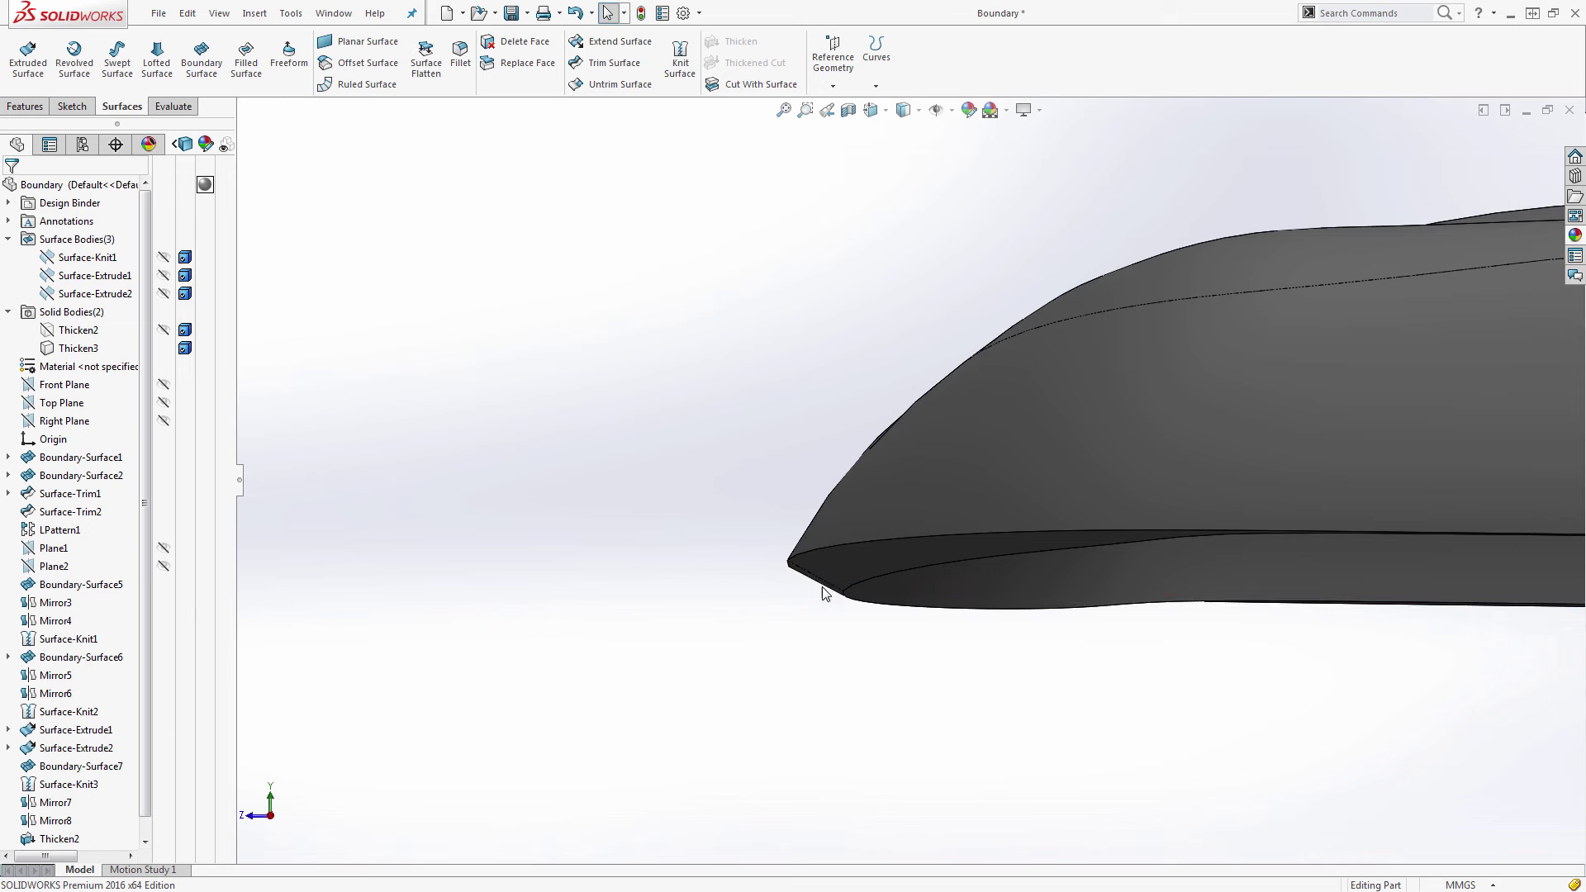
Inspect the slanted bottom rim at the end of the 4 mm body from low side angles and from underneath.
middle_click_drag(850, 609, 767, 539)
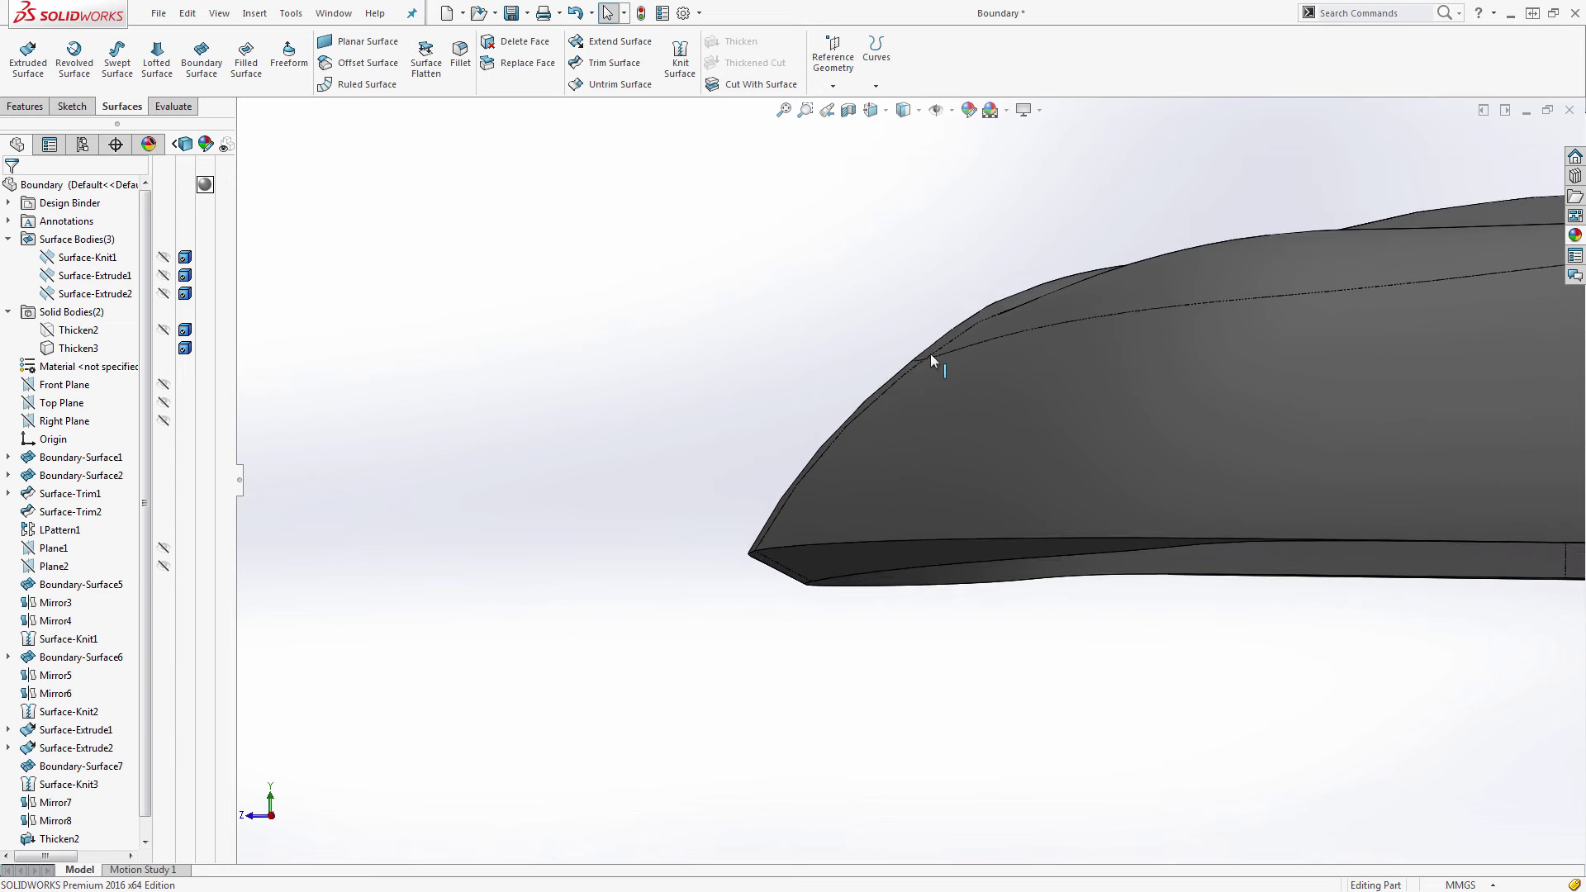
middle_click_drag(1034, 295, 1016, 401)
middle_click_drag(1004, 580, 1001, 640)
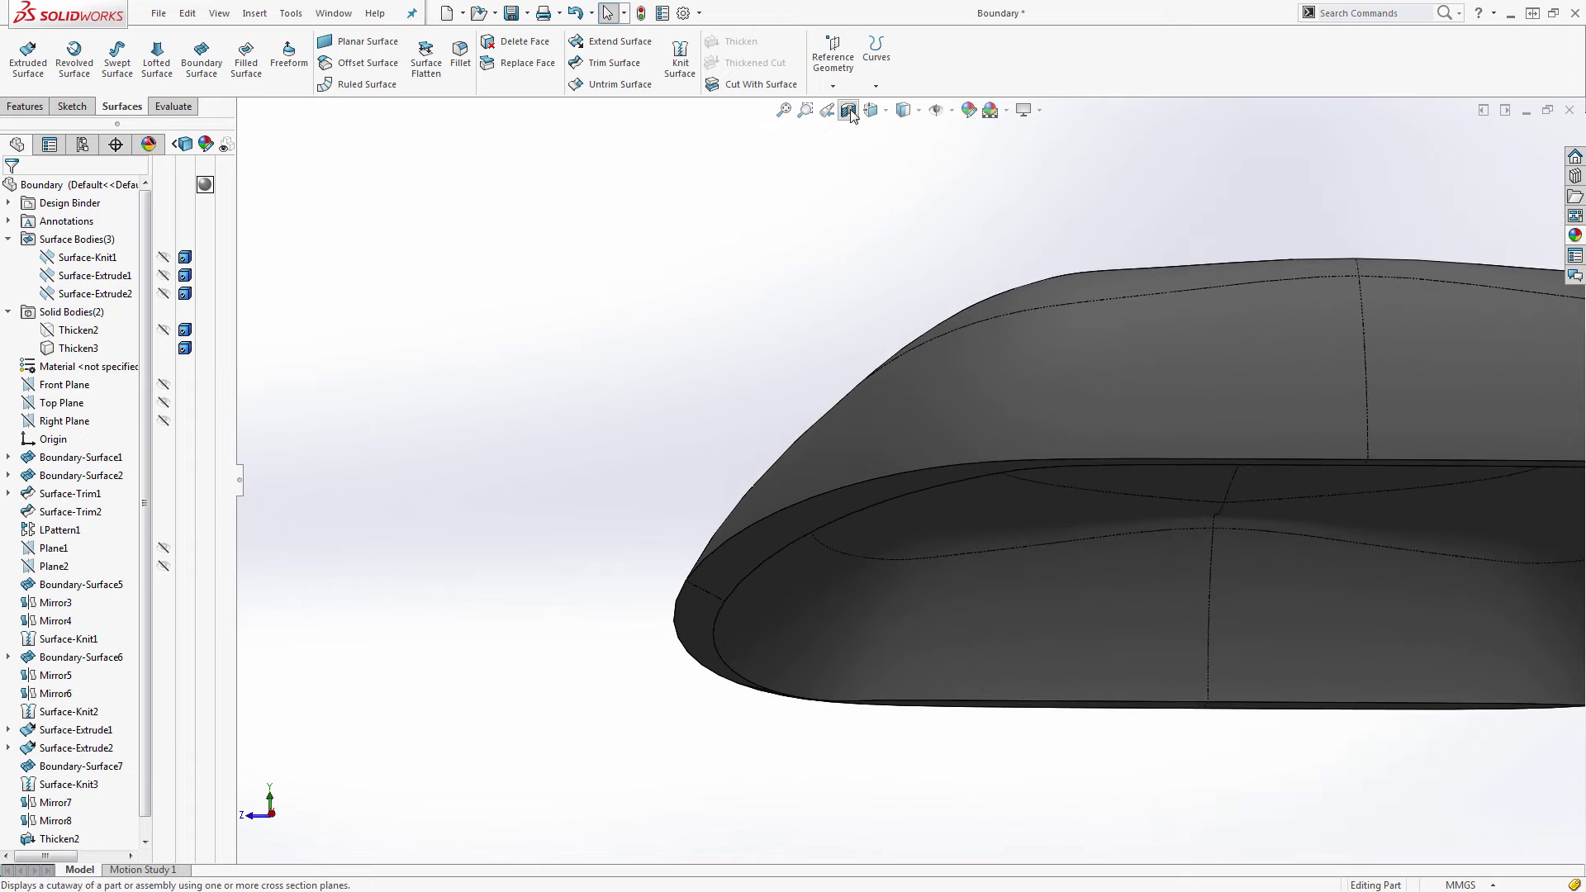
Section the body at the Front Plane, examine its wall profile and bottom rim in front view, and turn the section view off.
left_click(849, 110)
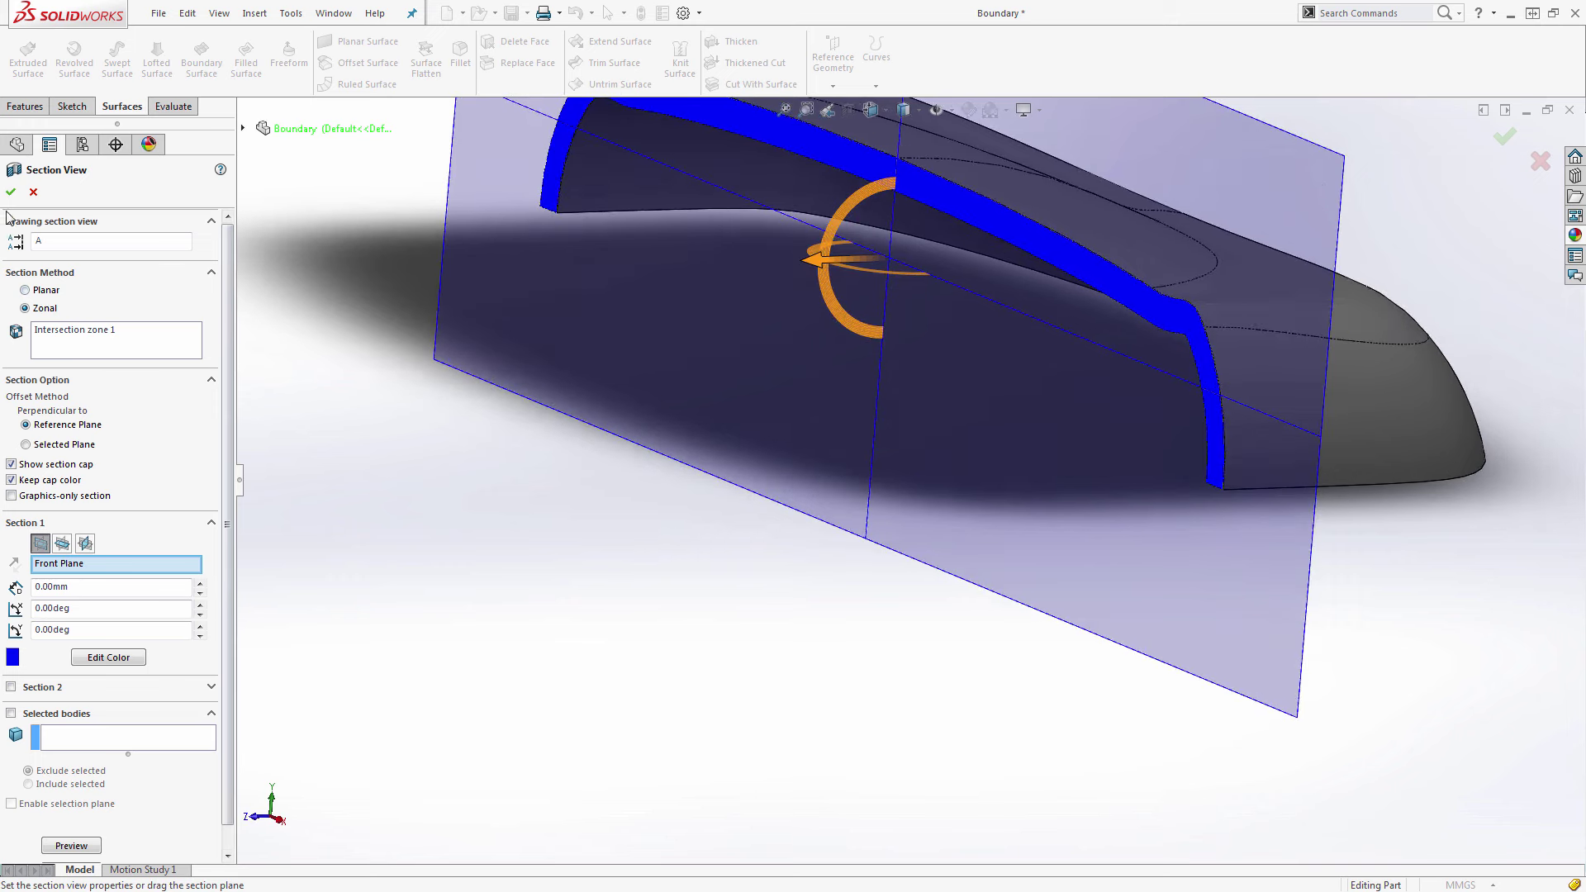
left_click(12, 193)
key("ctrl+1")
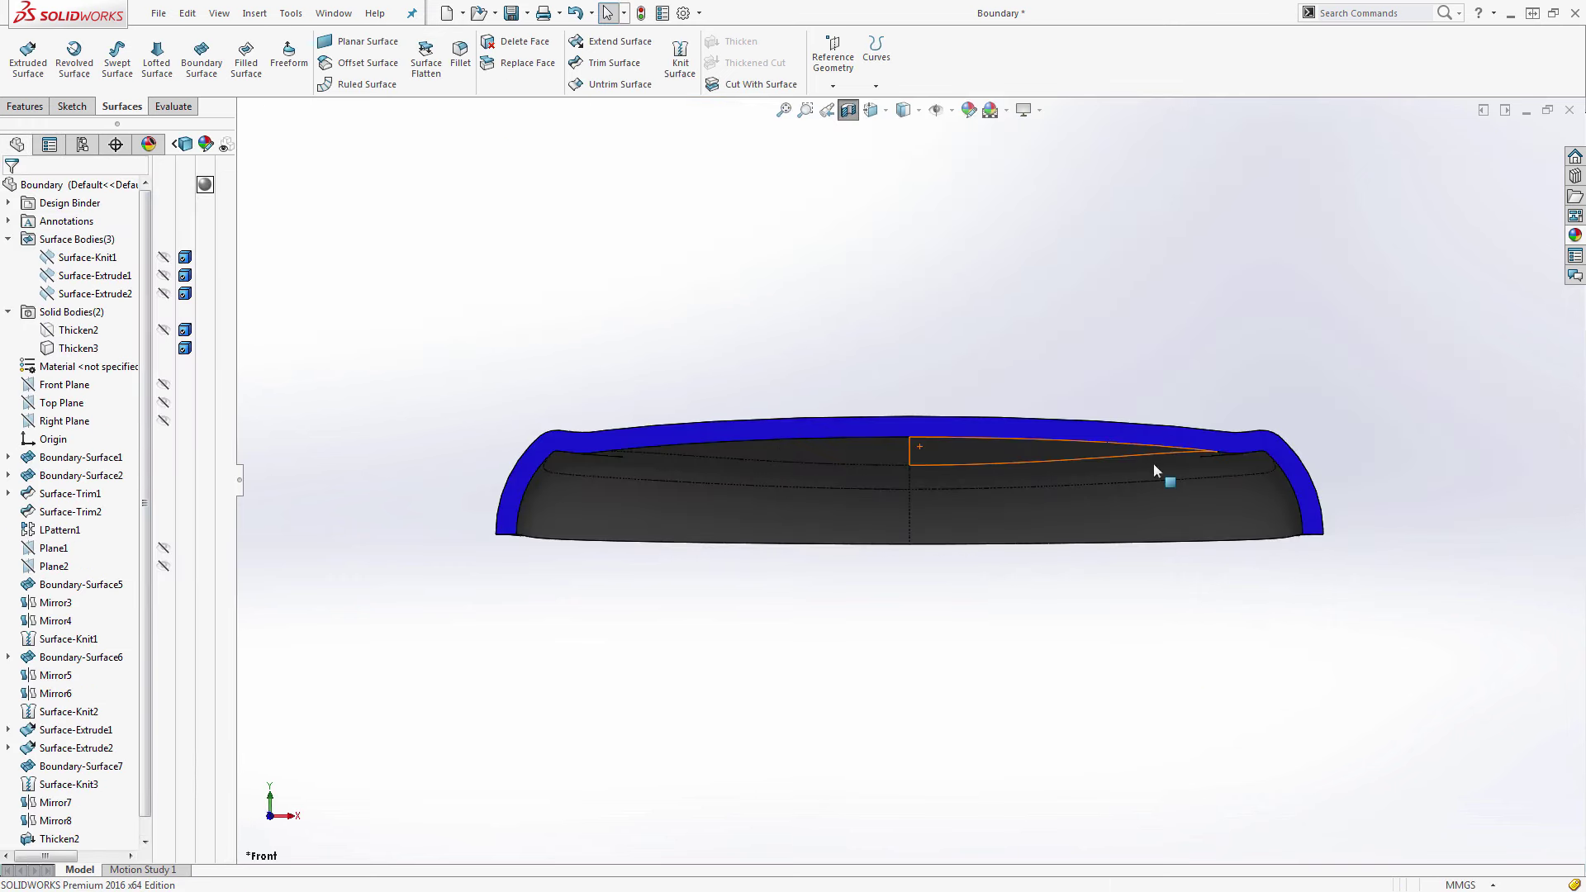
scroll(1262, 435, "down", 5)
scroll(1264, 431, "down", 2)
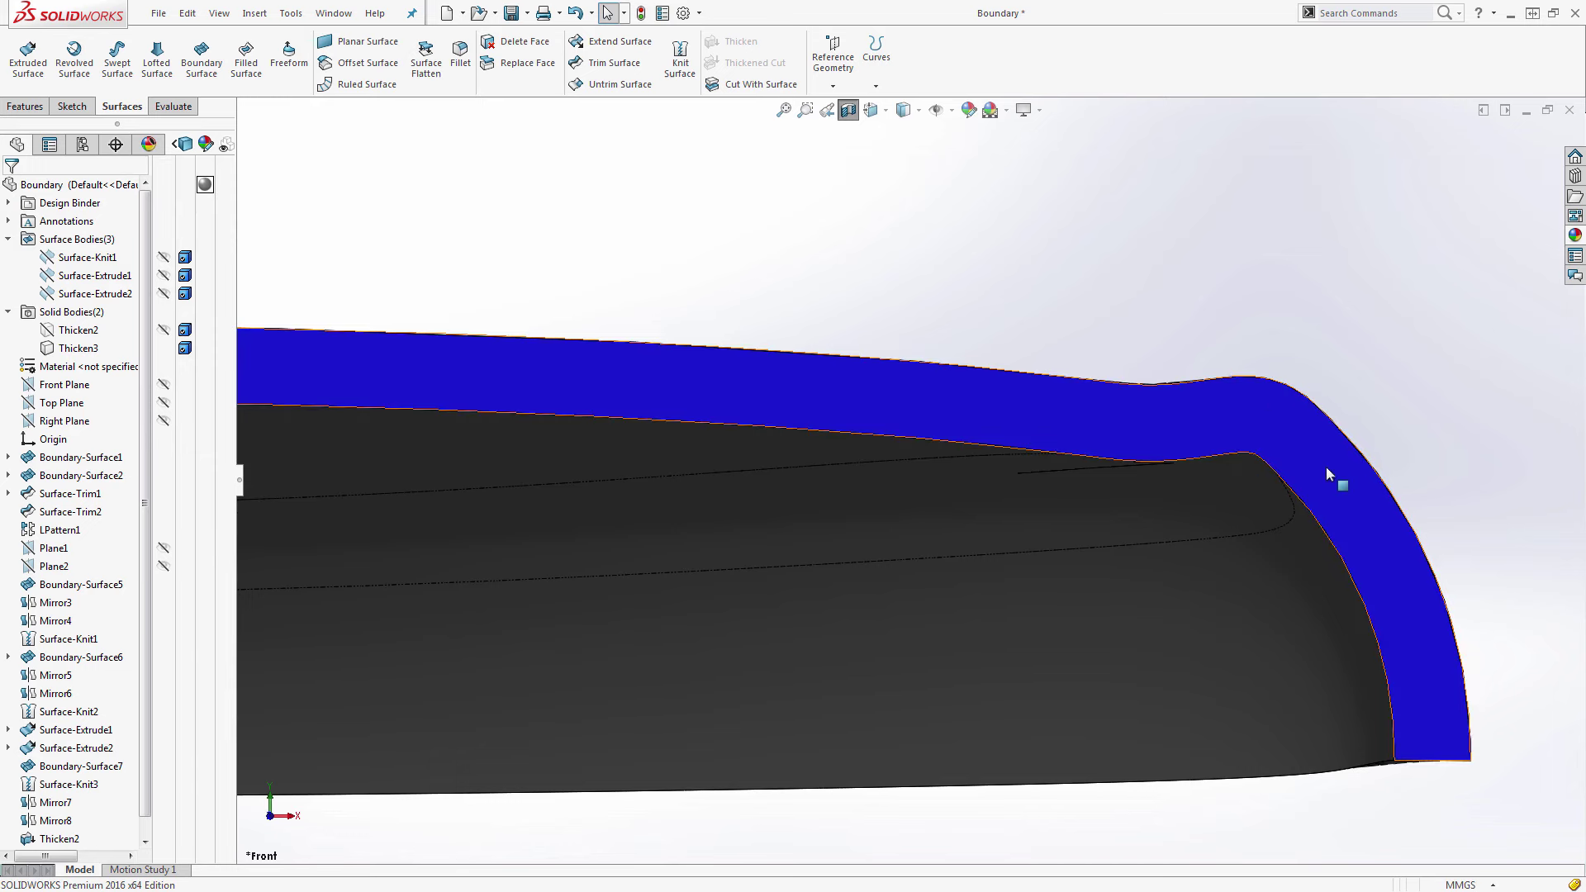
scroll(1309, 496, "up", 3)
scroll(1077, 519, "down", 6)
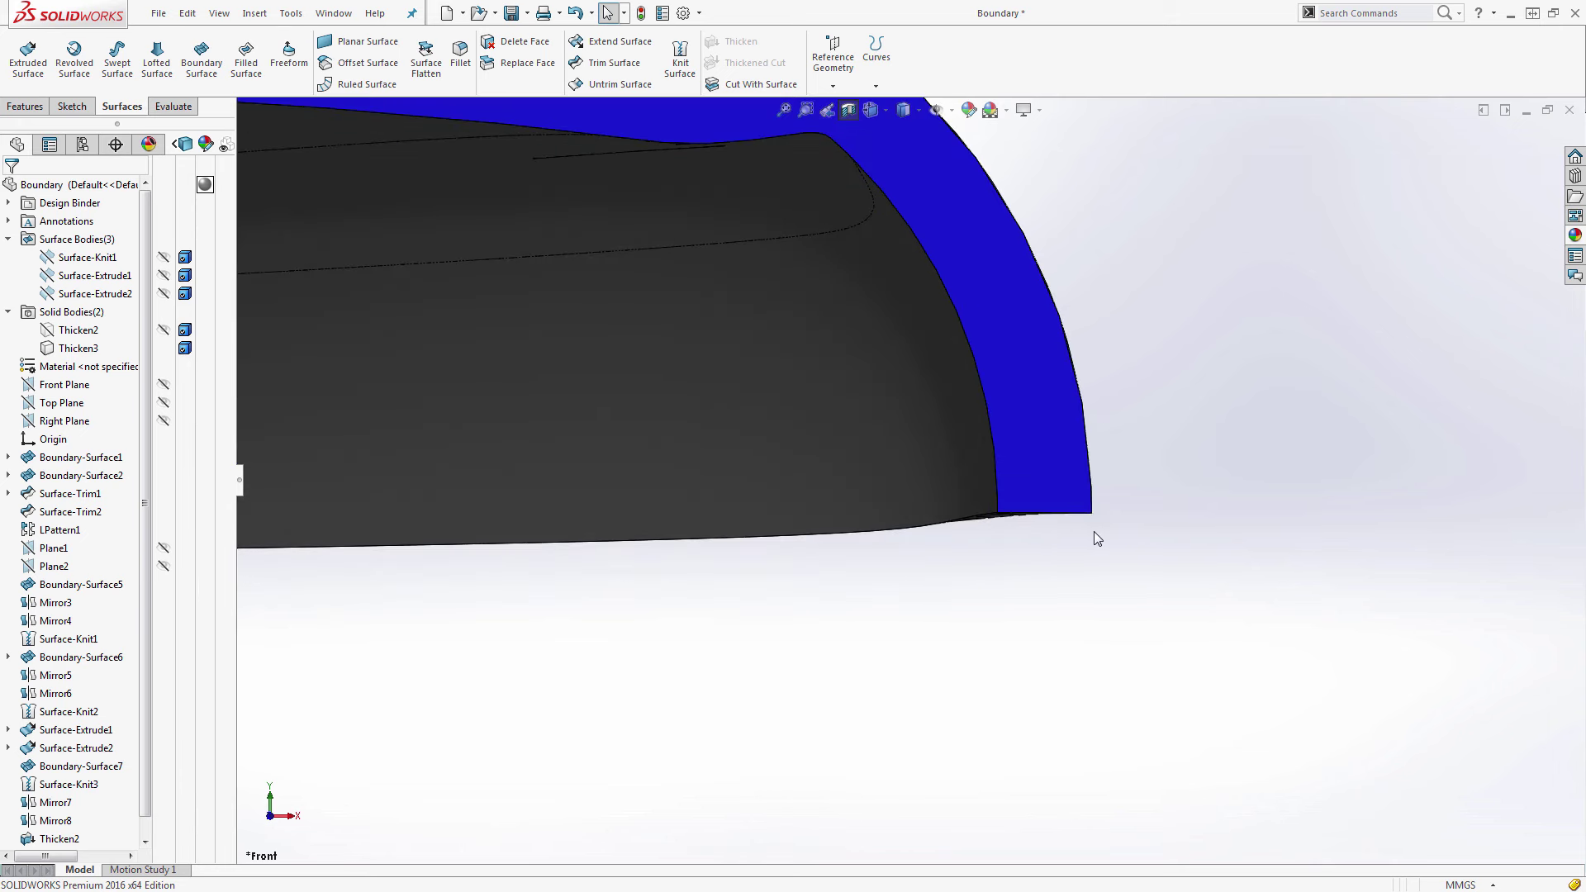
scroll(1096, 530, "up", 7)
scroll(1097, 527, "up", 4)
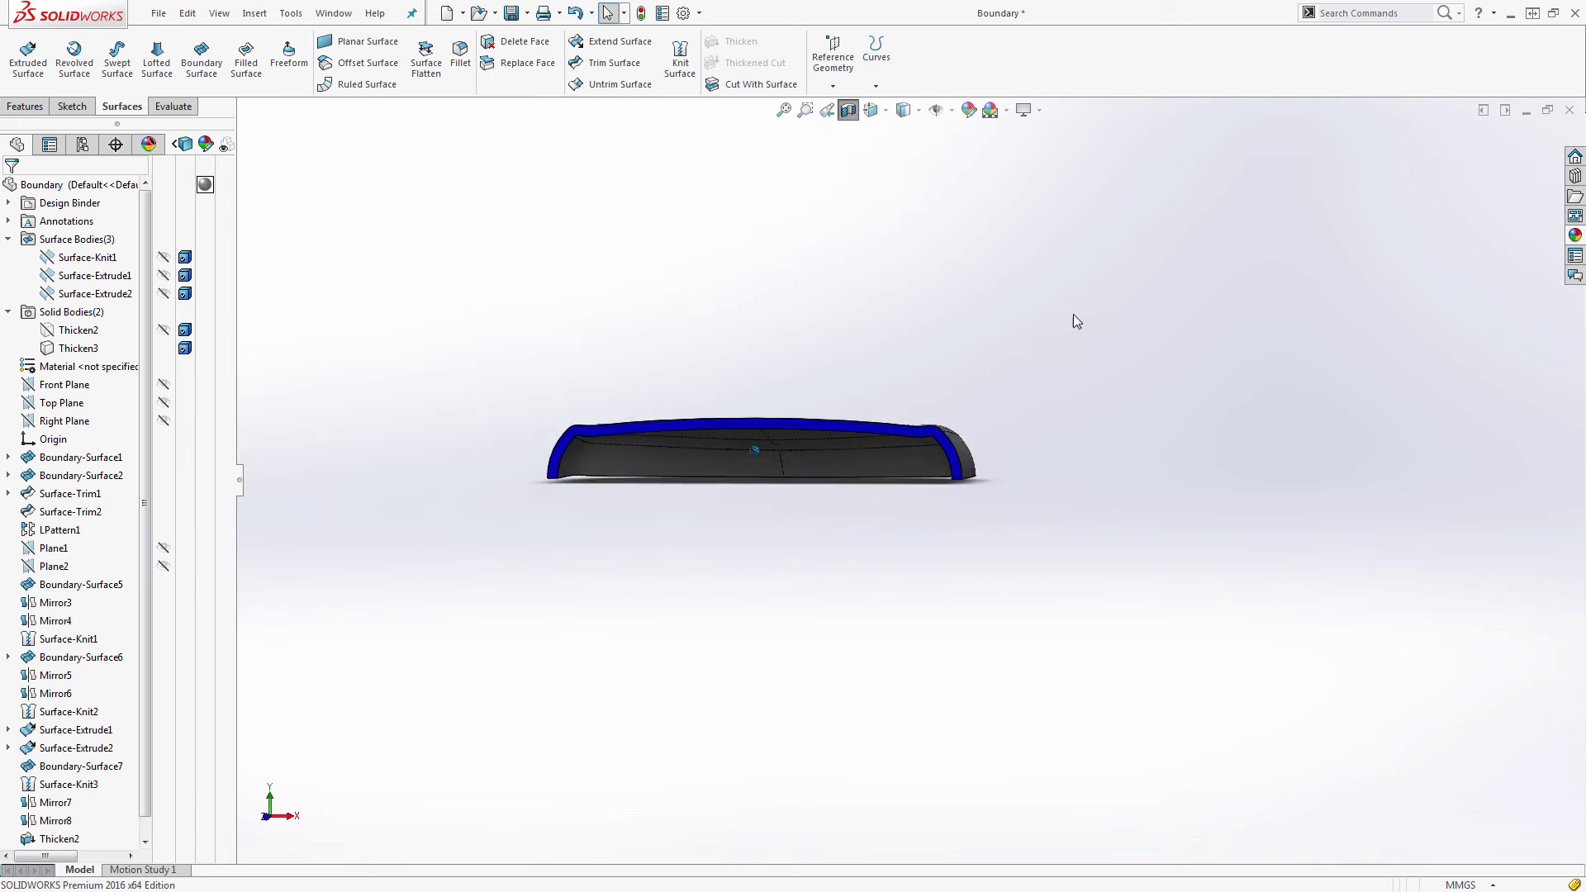
left_click(849, 114)
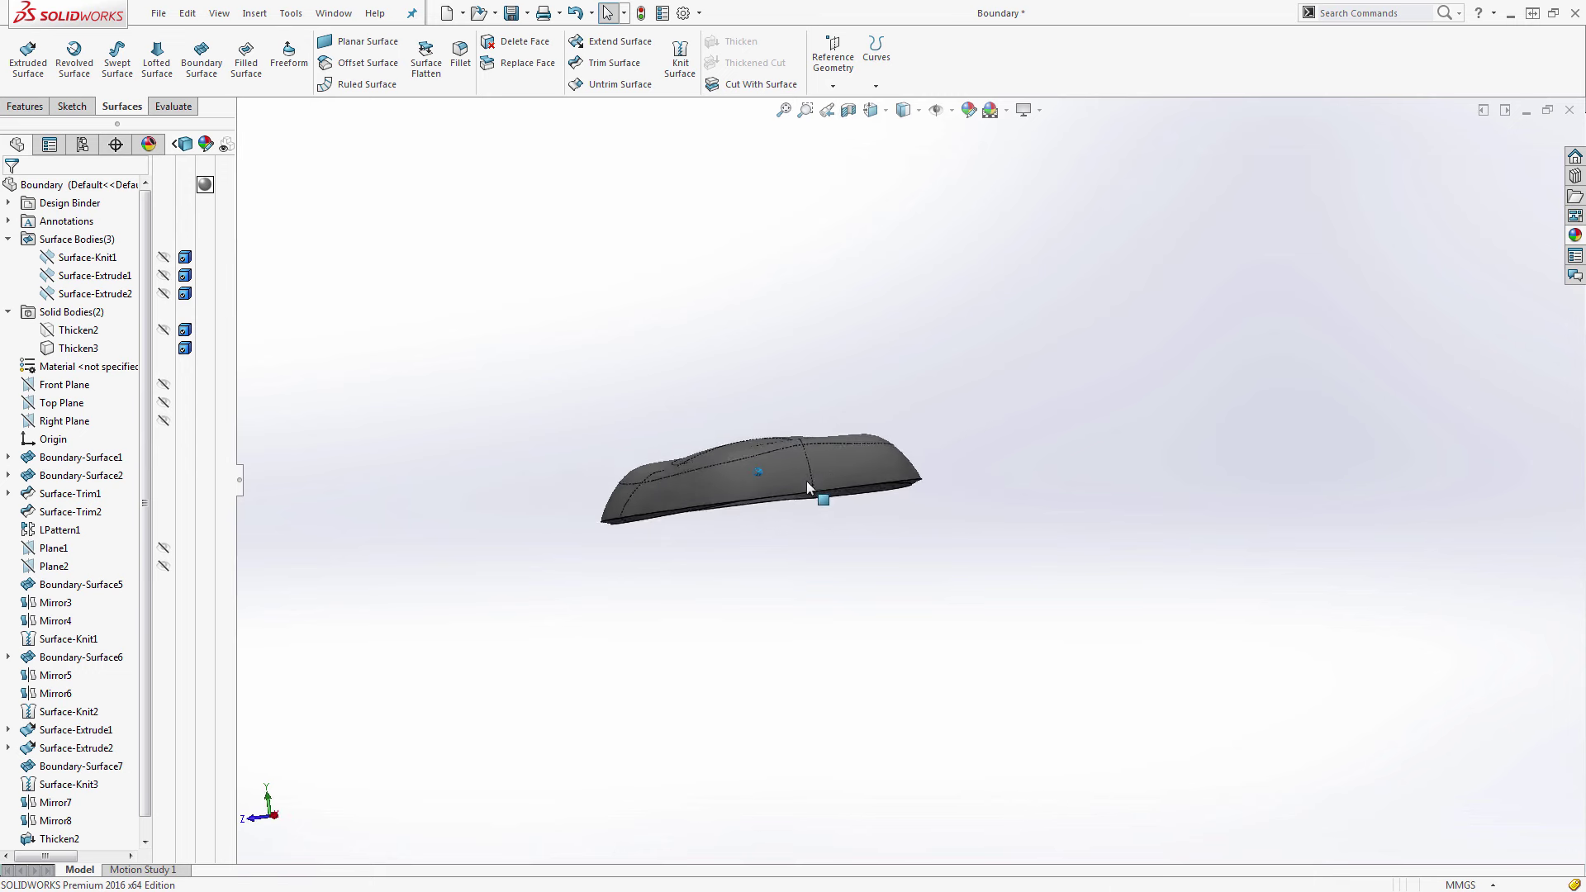
Examine the bottom rim of the unsectioned body in side, front and low angled views, following its lower edge around the corner.
scroll(764, 497, "down", 4)
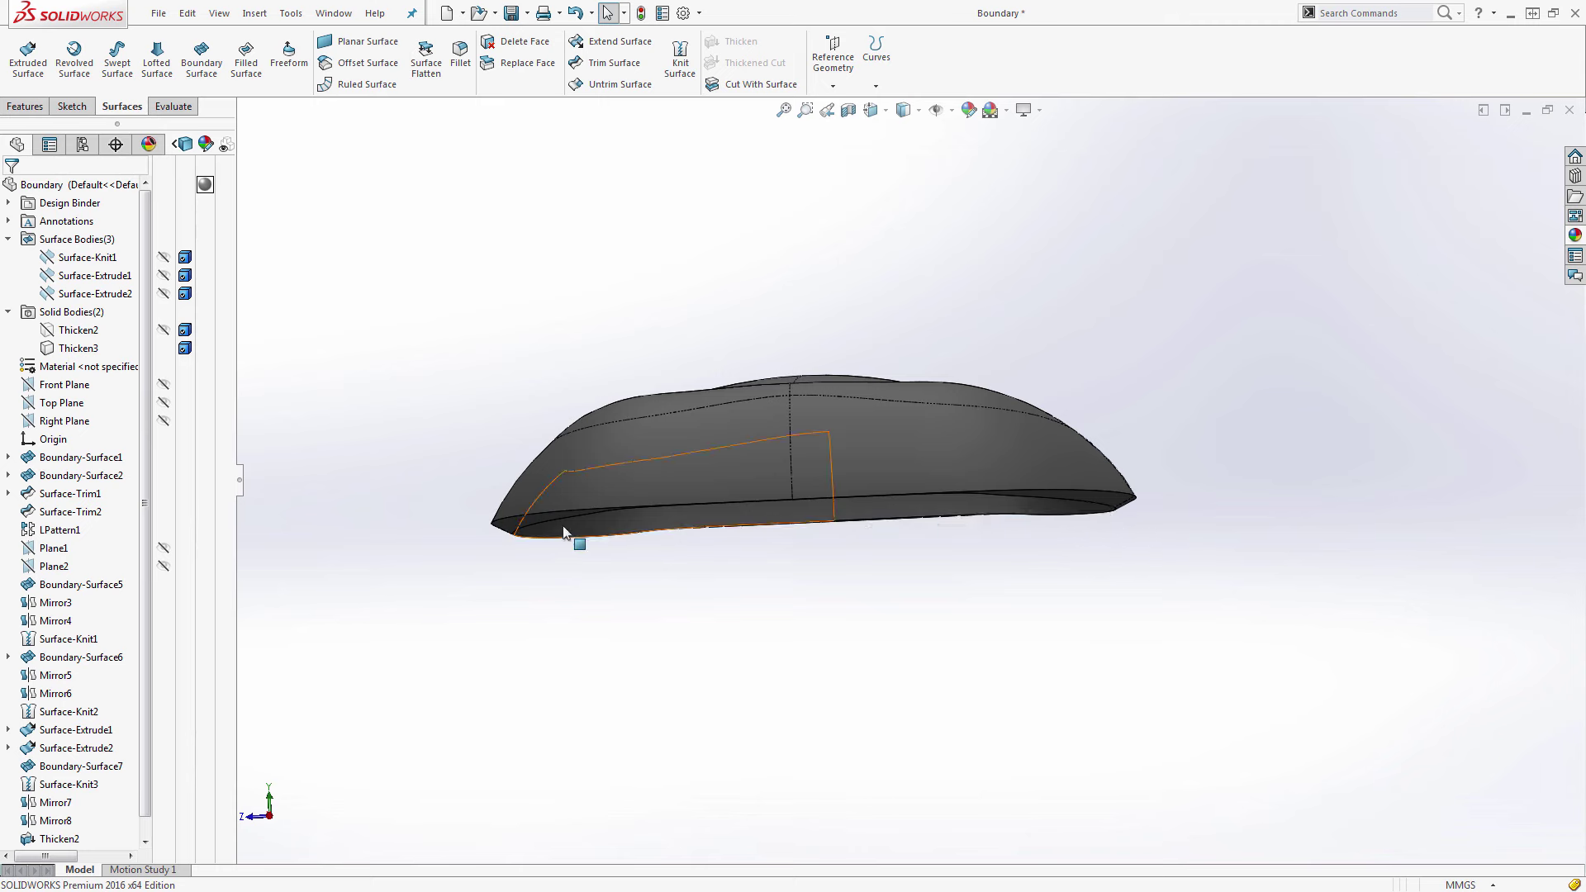
key("ctrl+1")
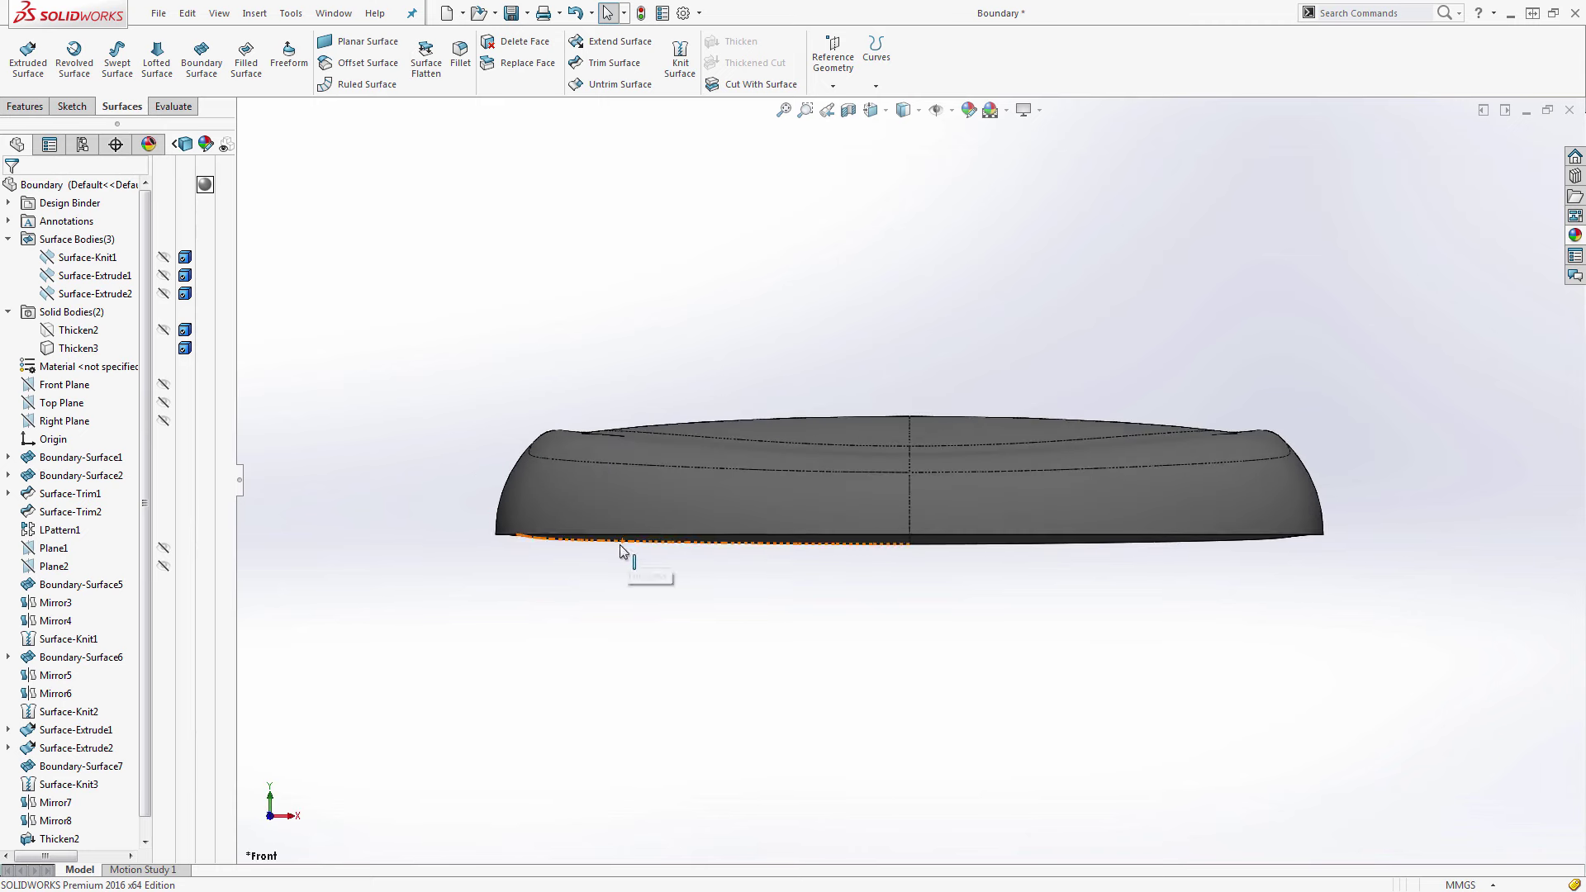
middle_click_drag(905, 552, 742, 570)
scroll(712, 492, "down", 3)
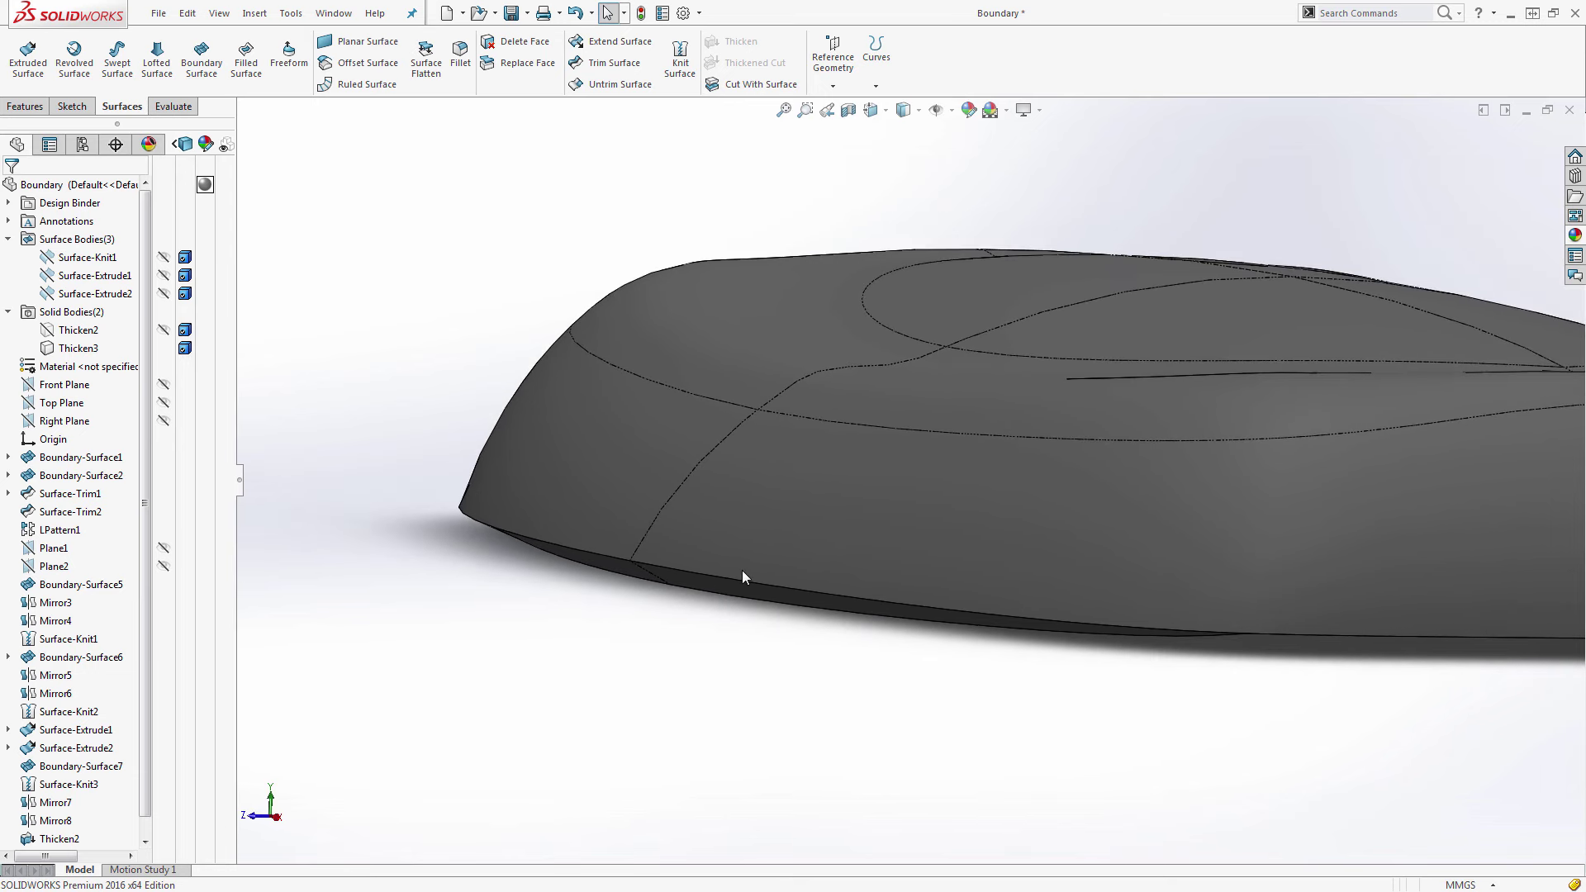
middle_click_drag(742, 570, 608, 701)
key("Up")
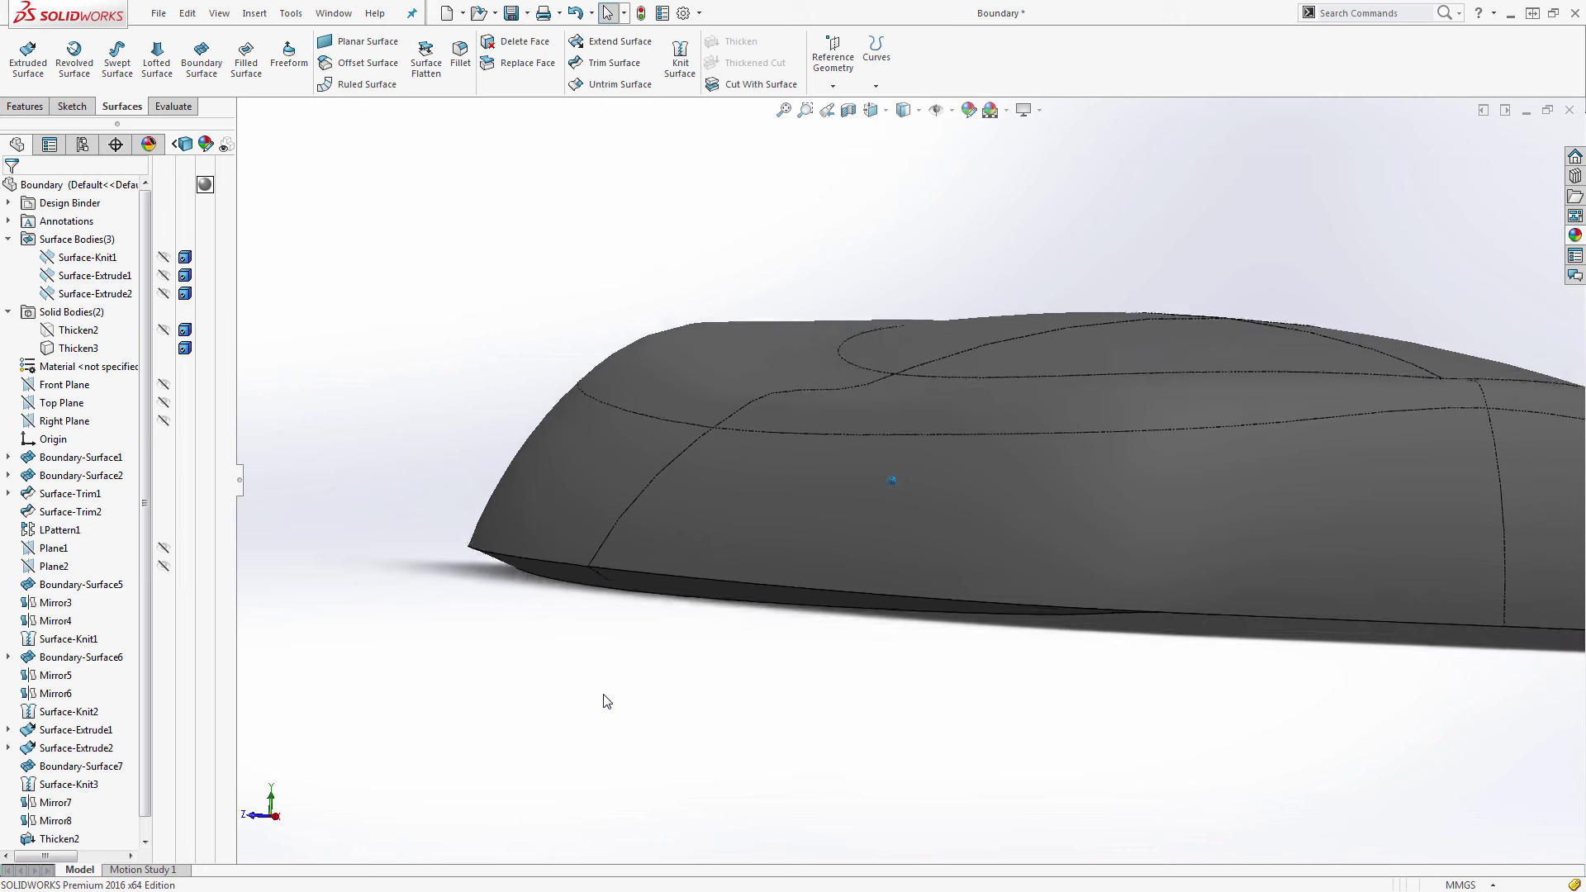
key("Up")
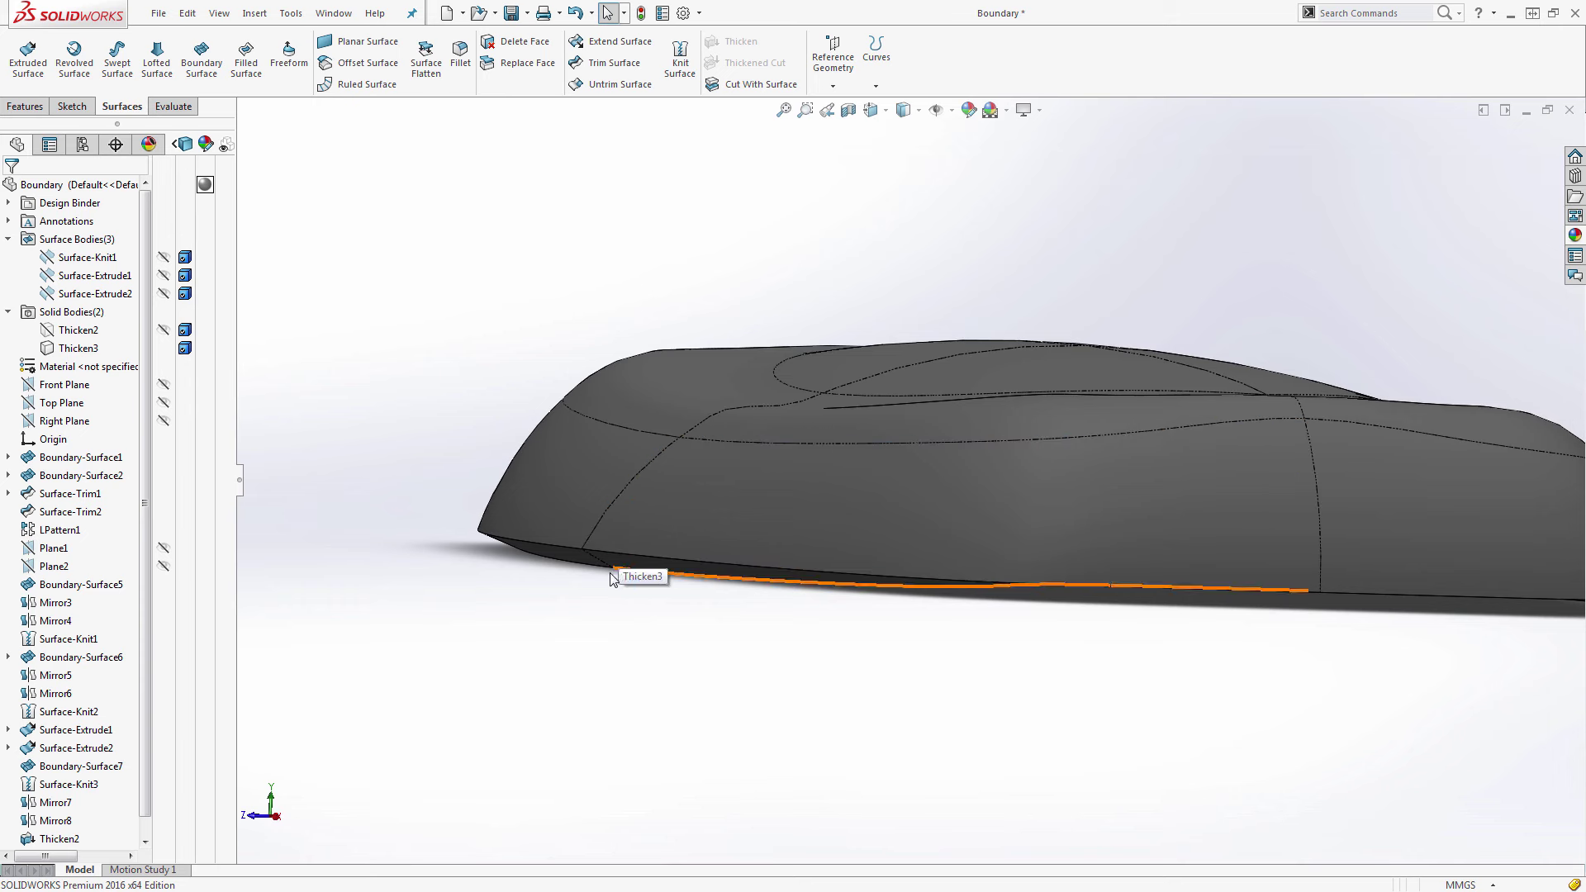
key("Up")
Inspect the middle of the bottom rim close up in the right side view.
key("ctrl+4")
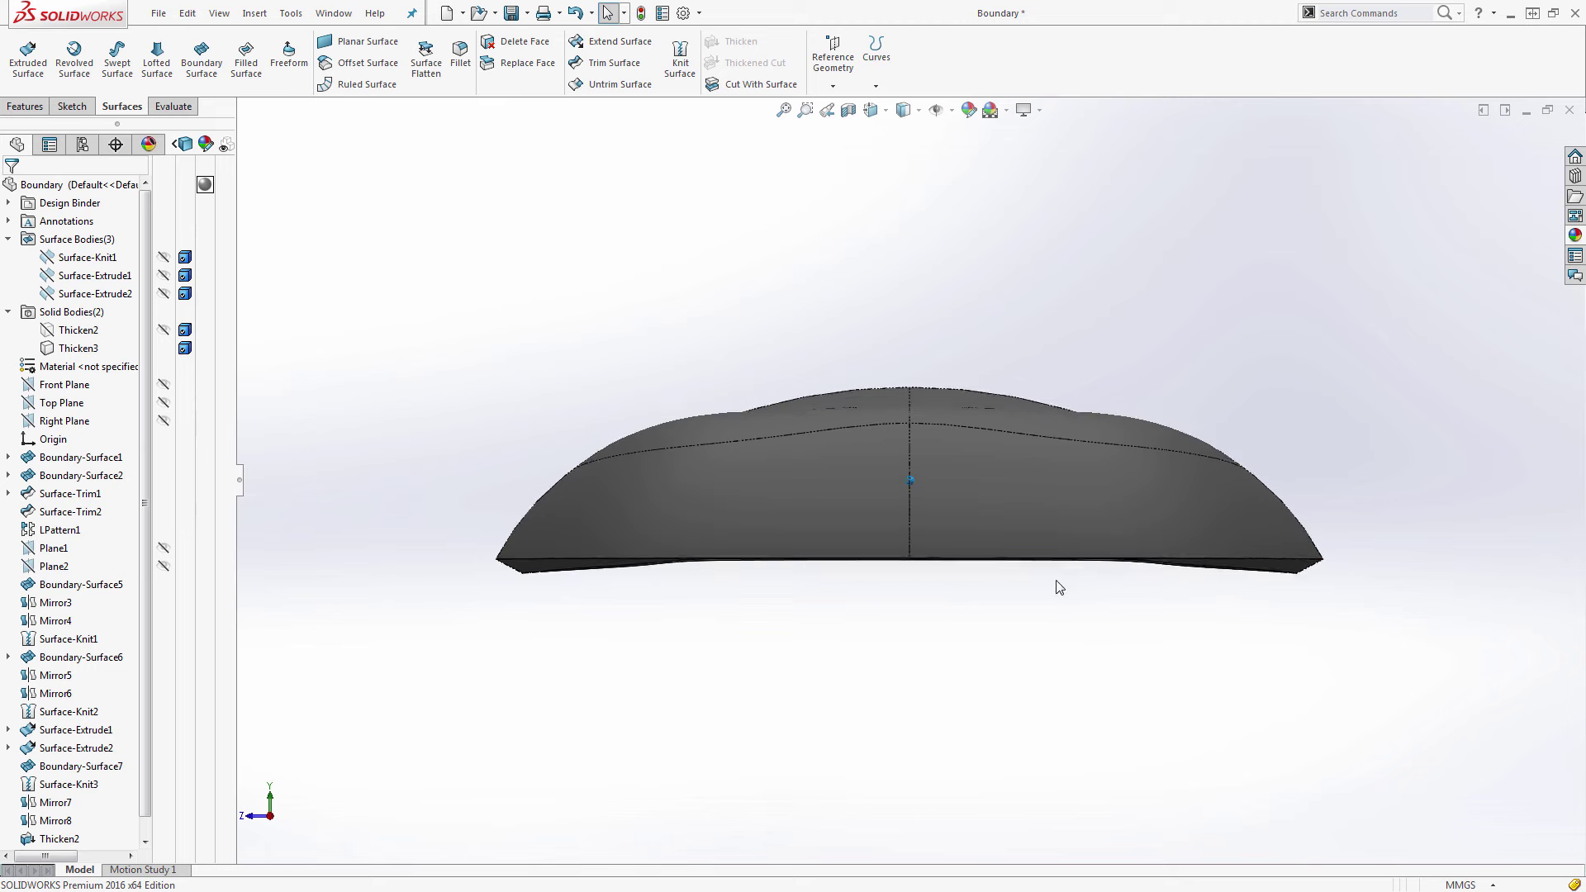
scroll(962, 542, "down", 5)
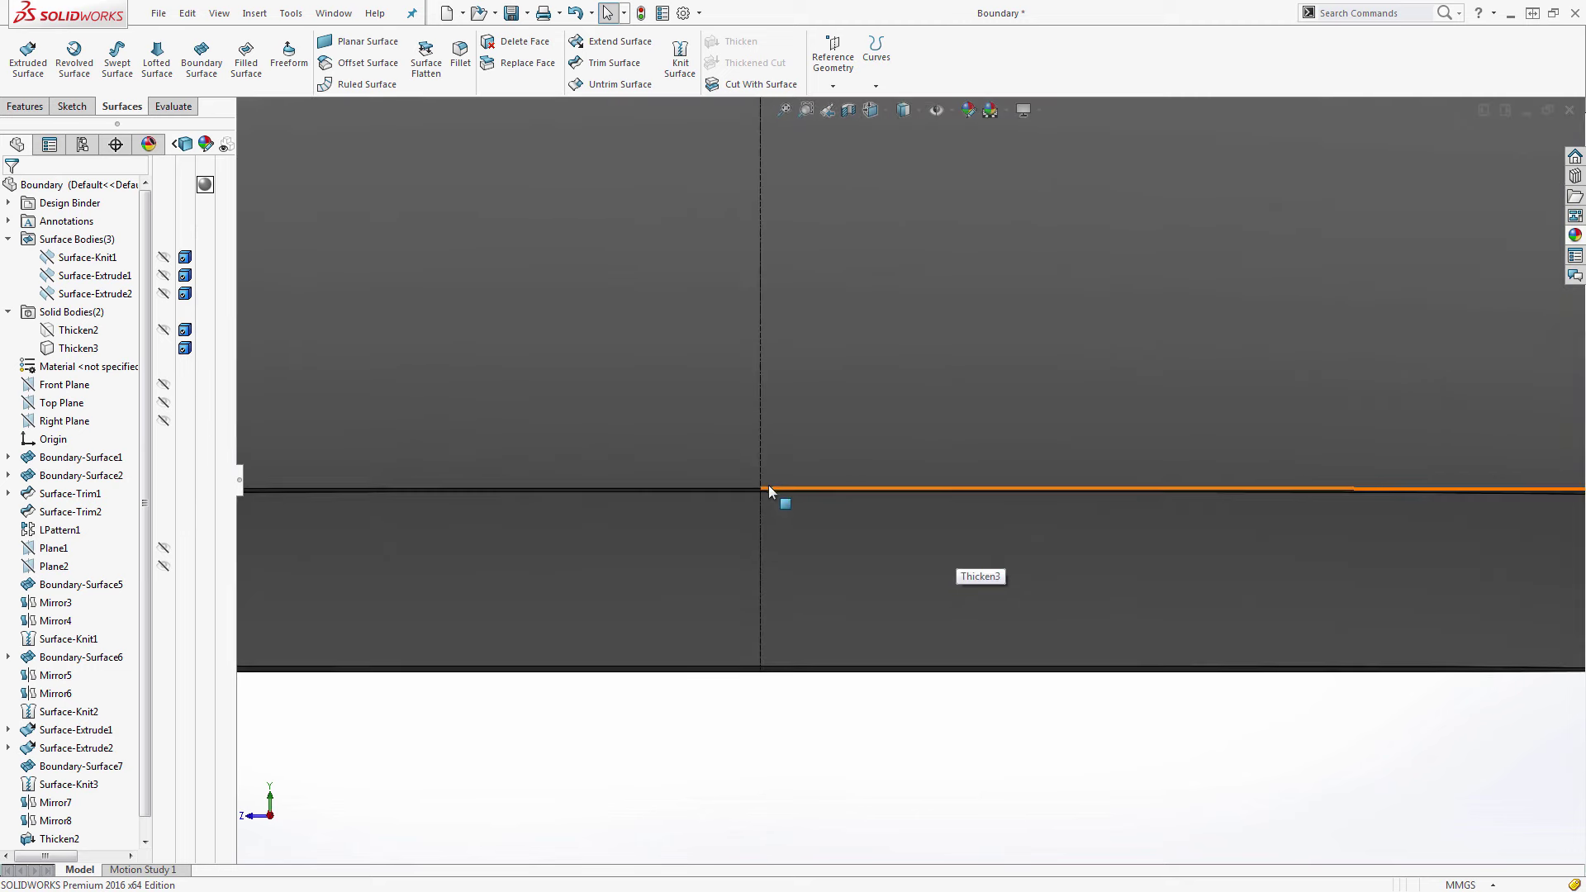
scroll(831, 566, "up", 5)
Set up a Split using the Top Plane as the trim tool and all bodies as targets, and cut the bodies.
key("ctrl+1")
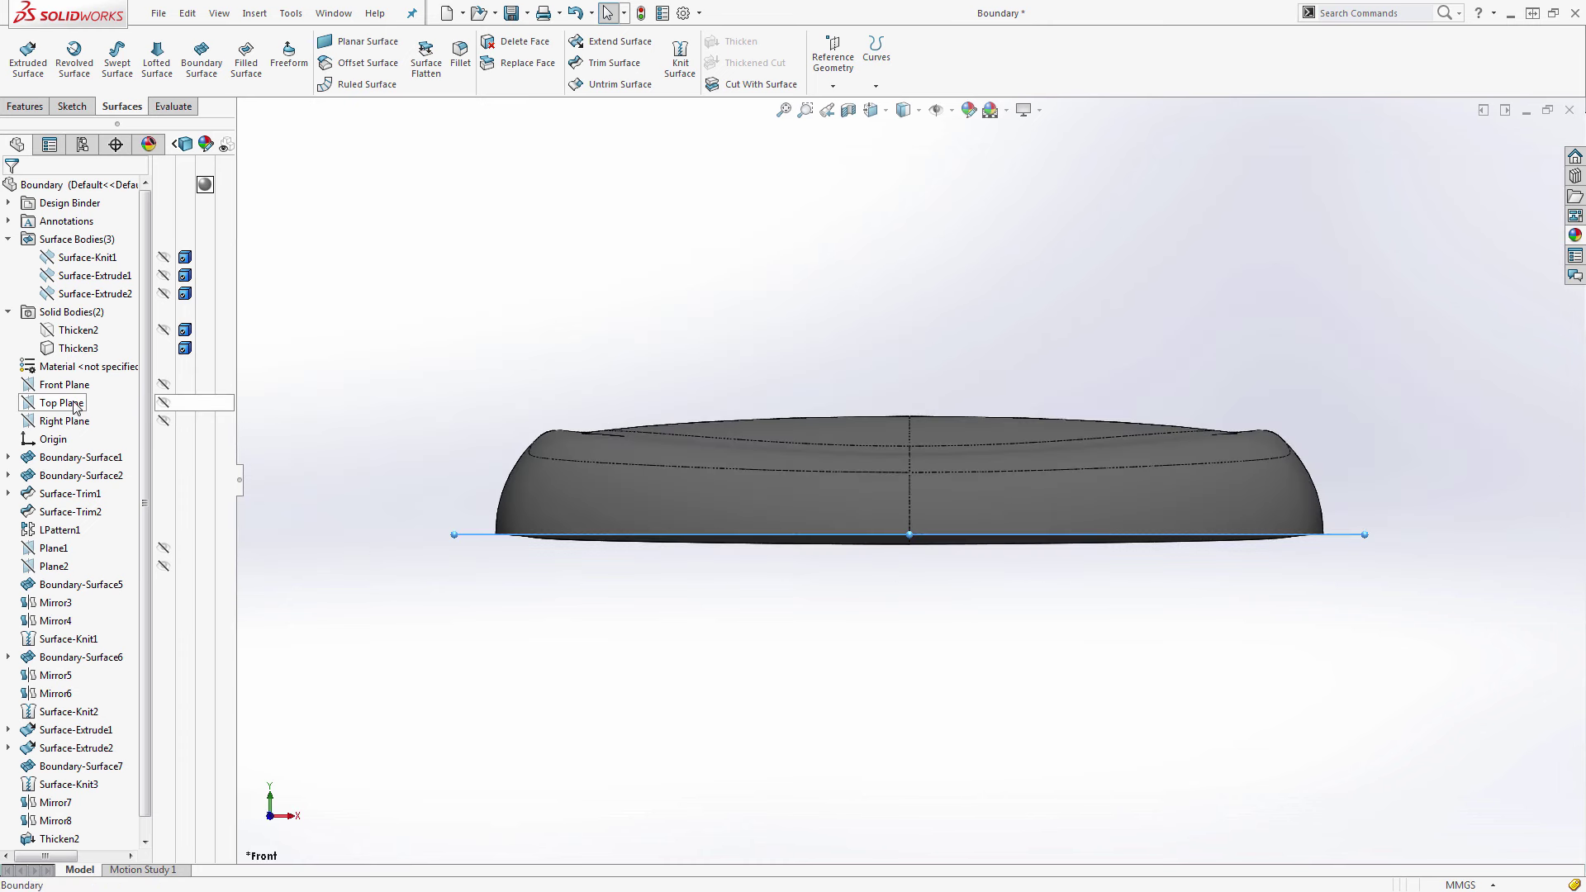
left_click(60, 402)
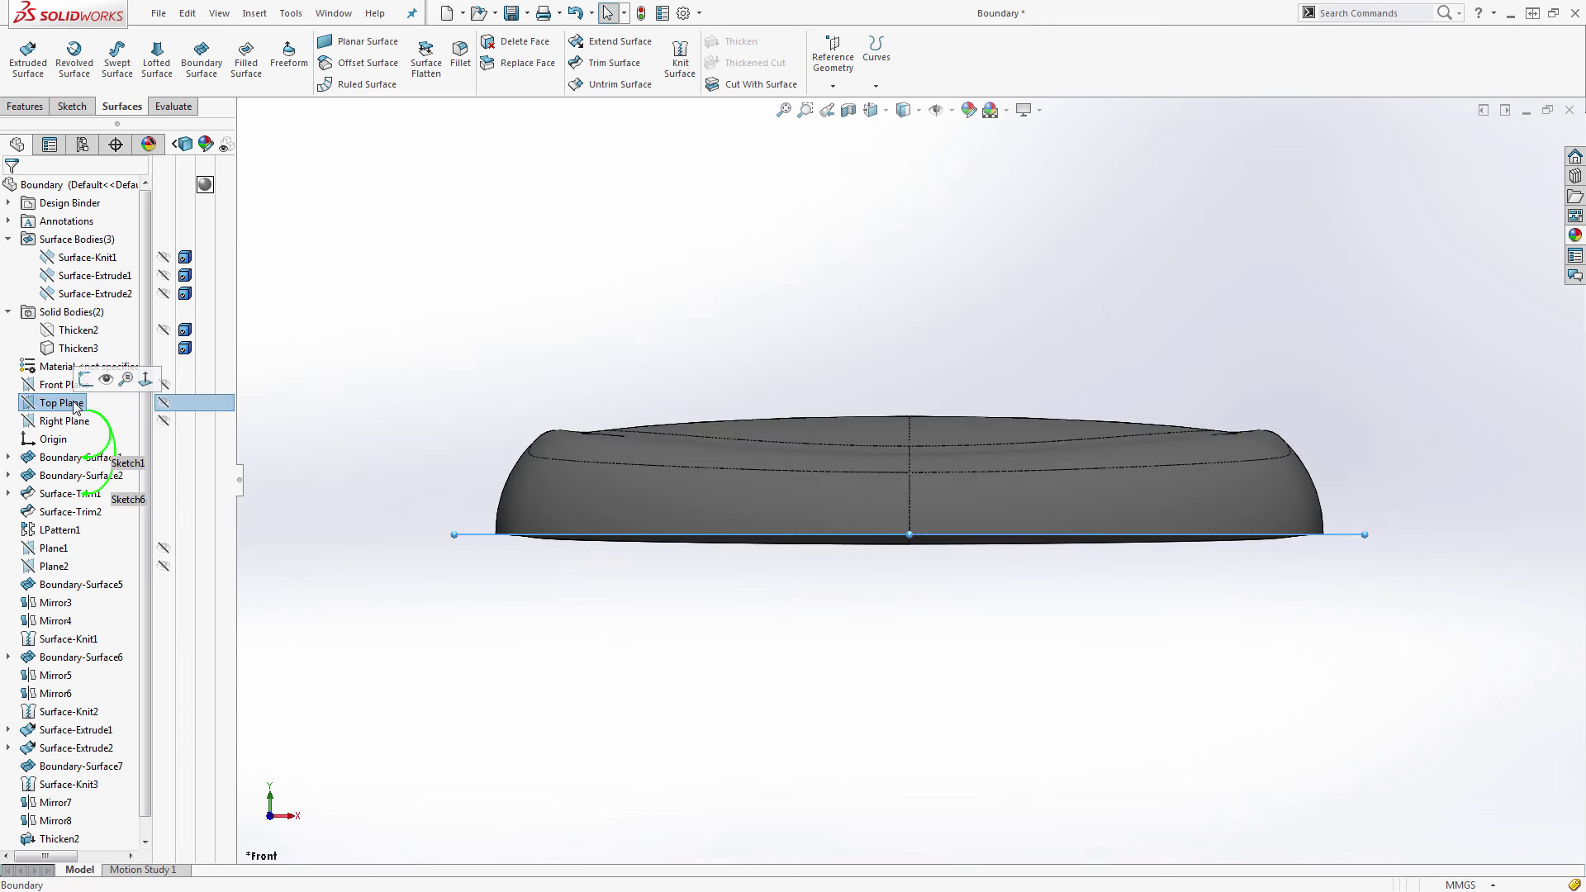
left_click(607, 63)
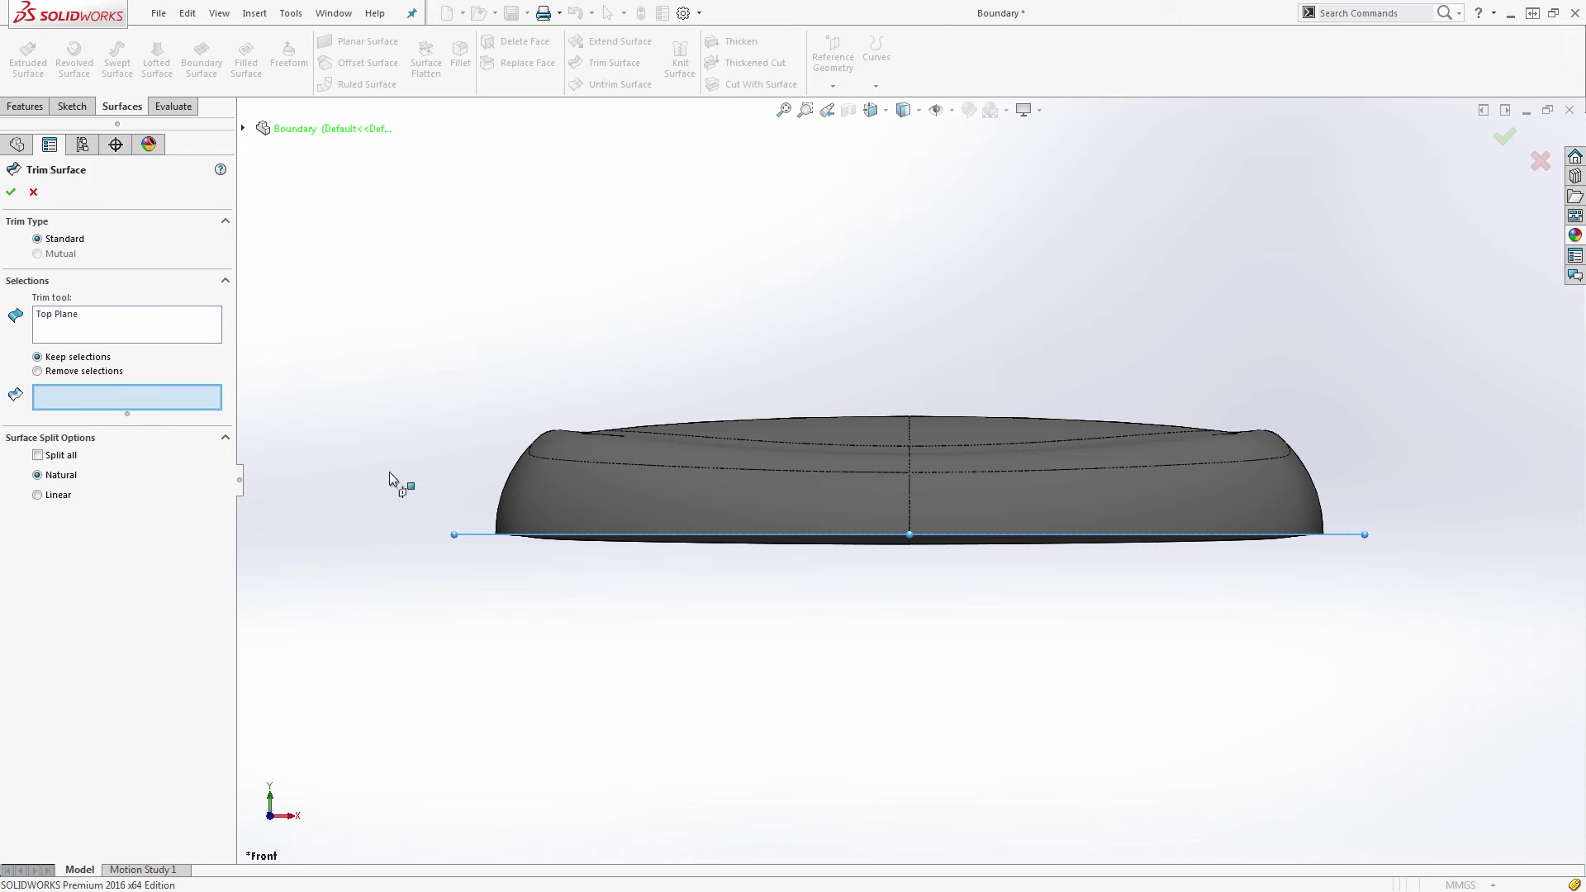
left_click(33, 192)
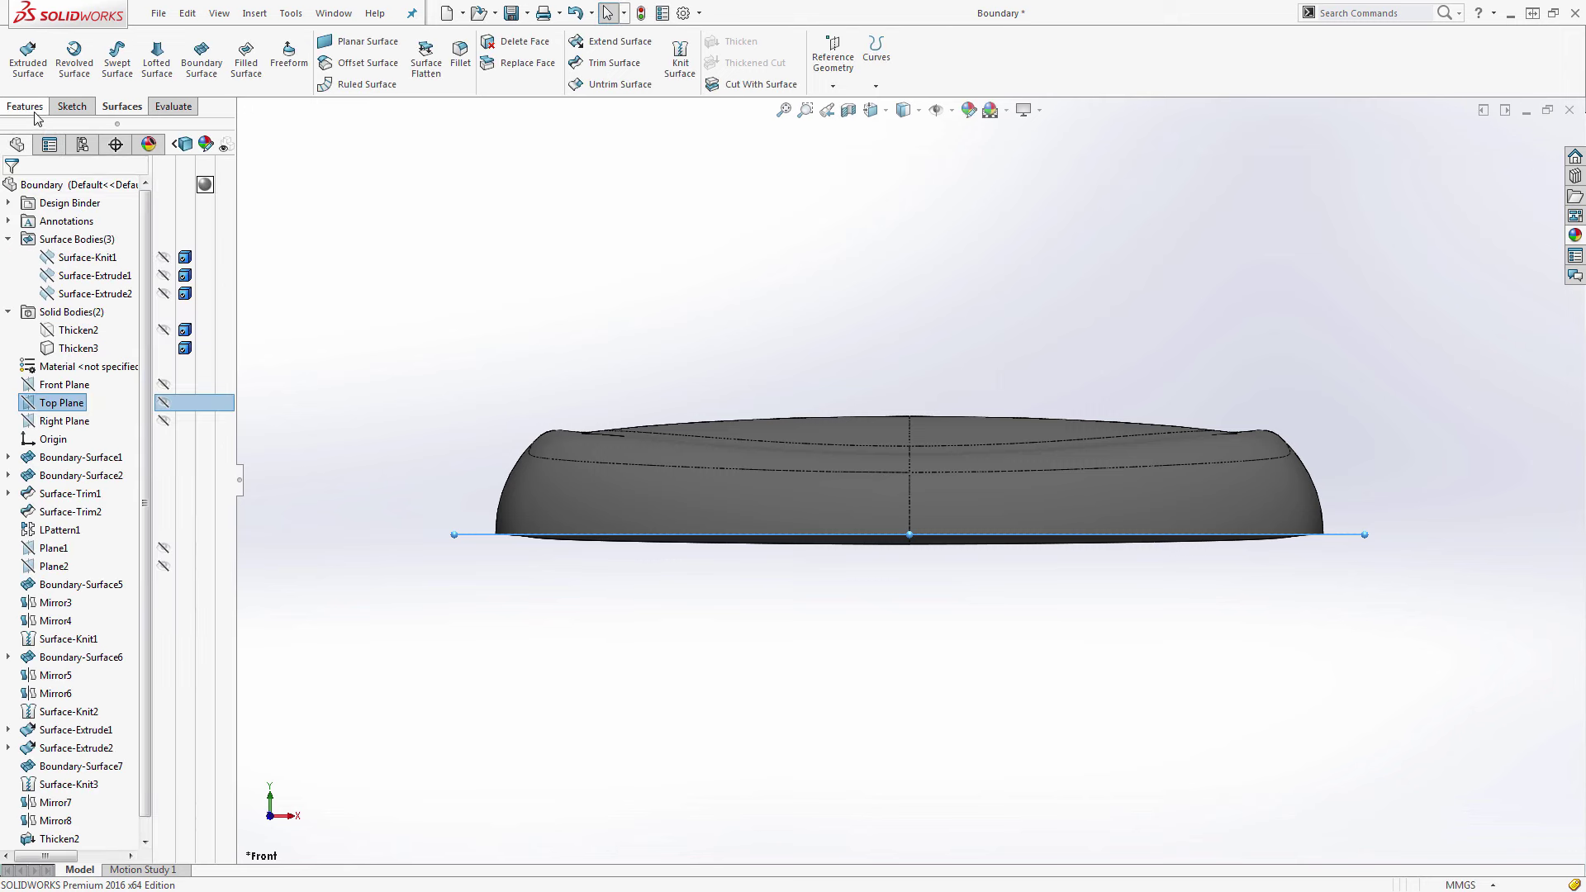
left_click(33, 107)
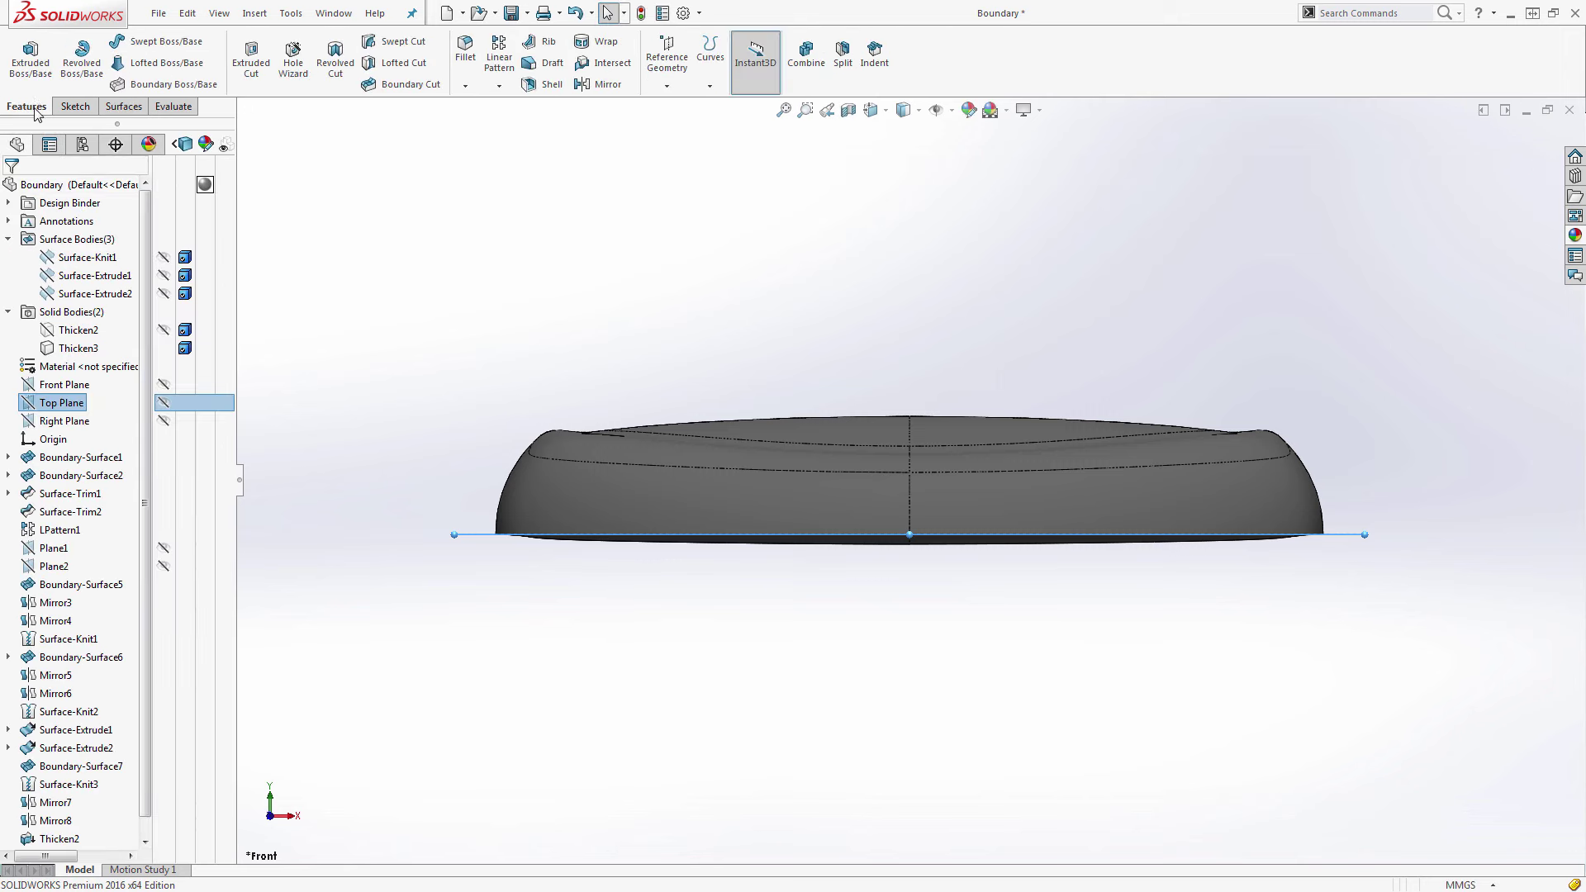
left_click(843, 54)
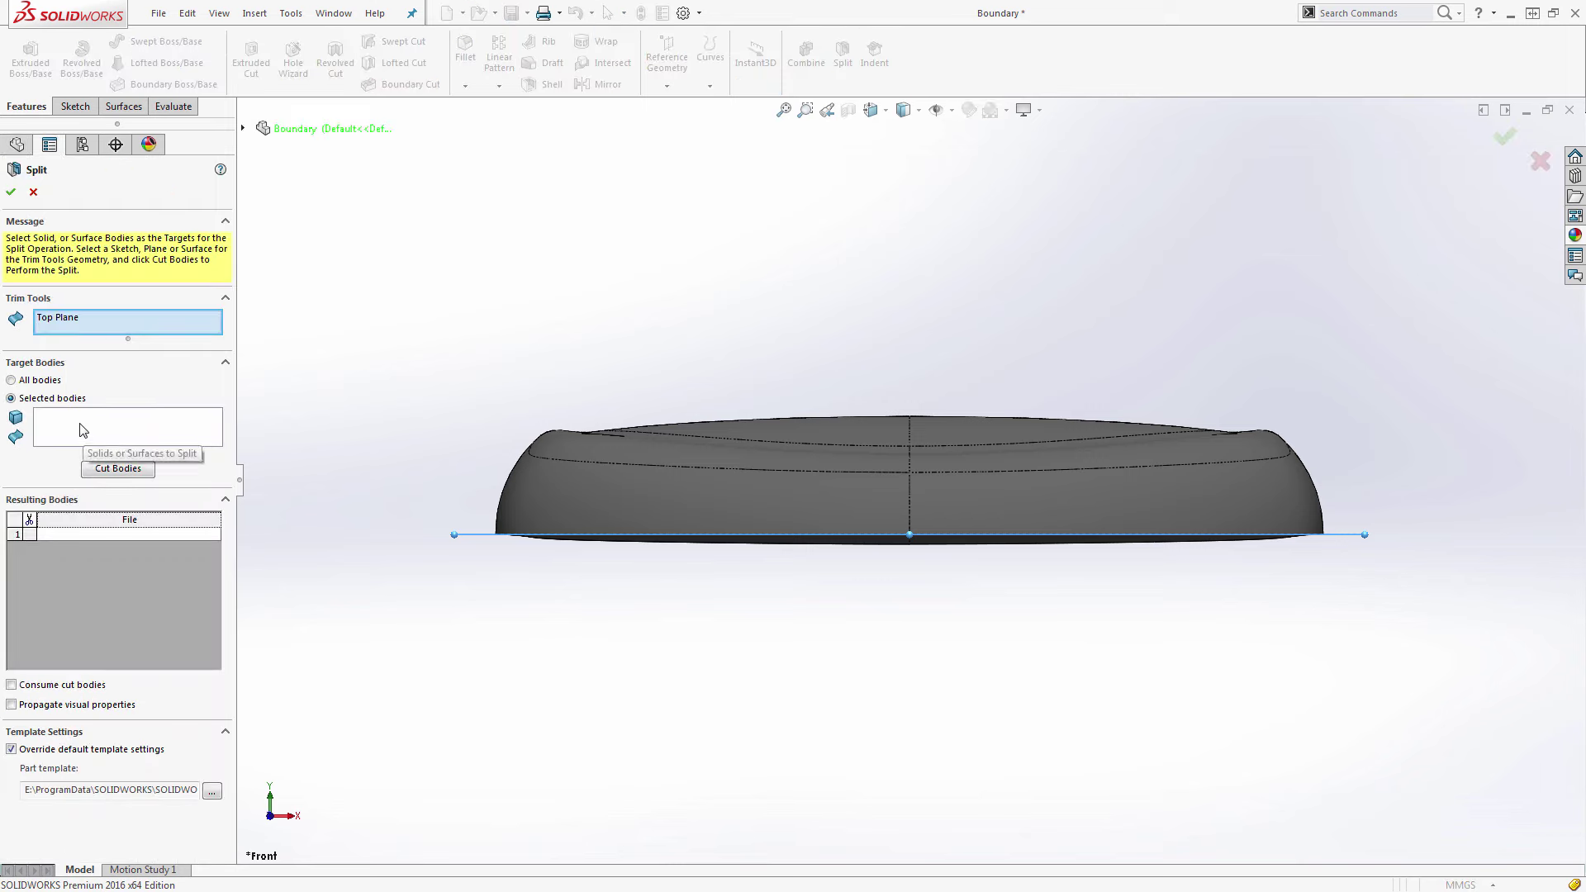
left_click(11, 380)
left_click(118, 410)
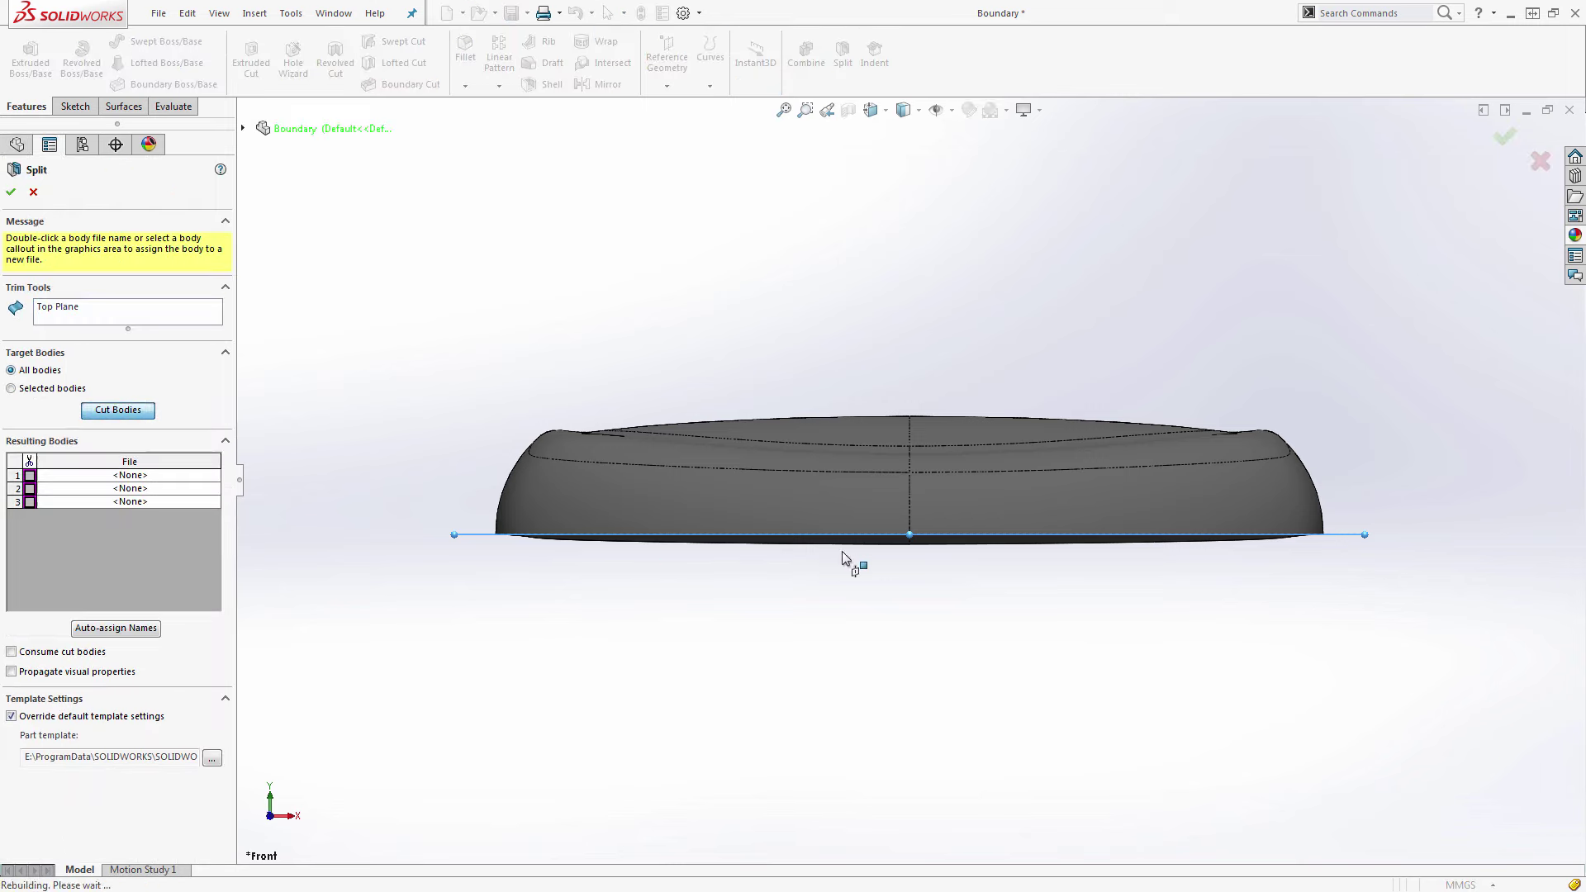
Mark the two rim slivers below the Top Plane, Body 1 and Body 3, to be consumed and complete the split.
left_click(876, 540)
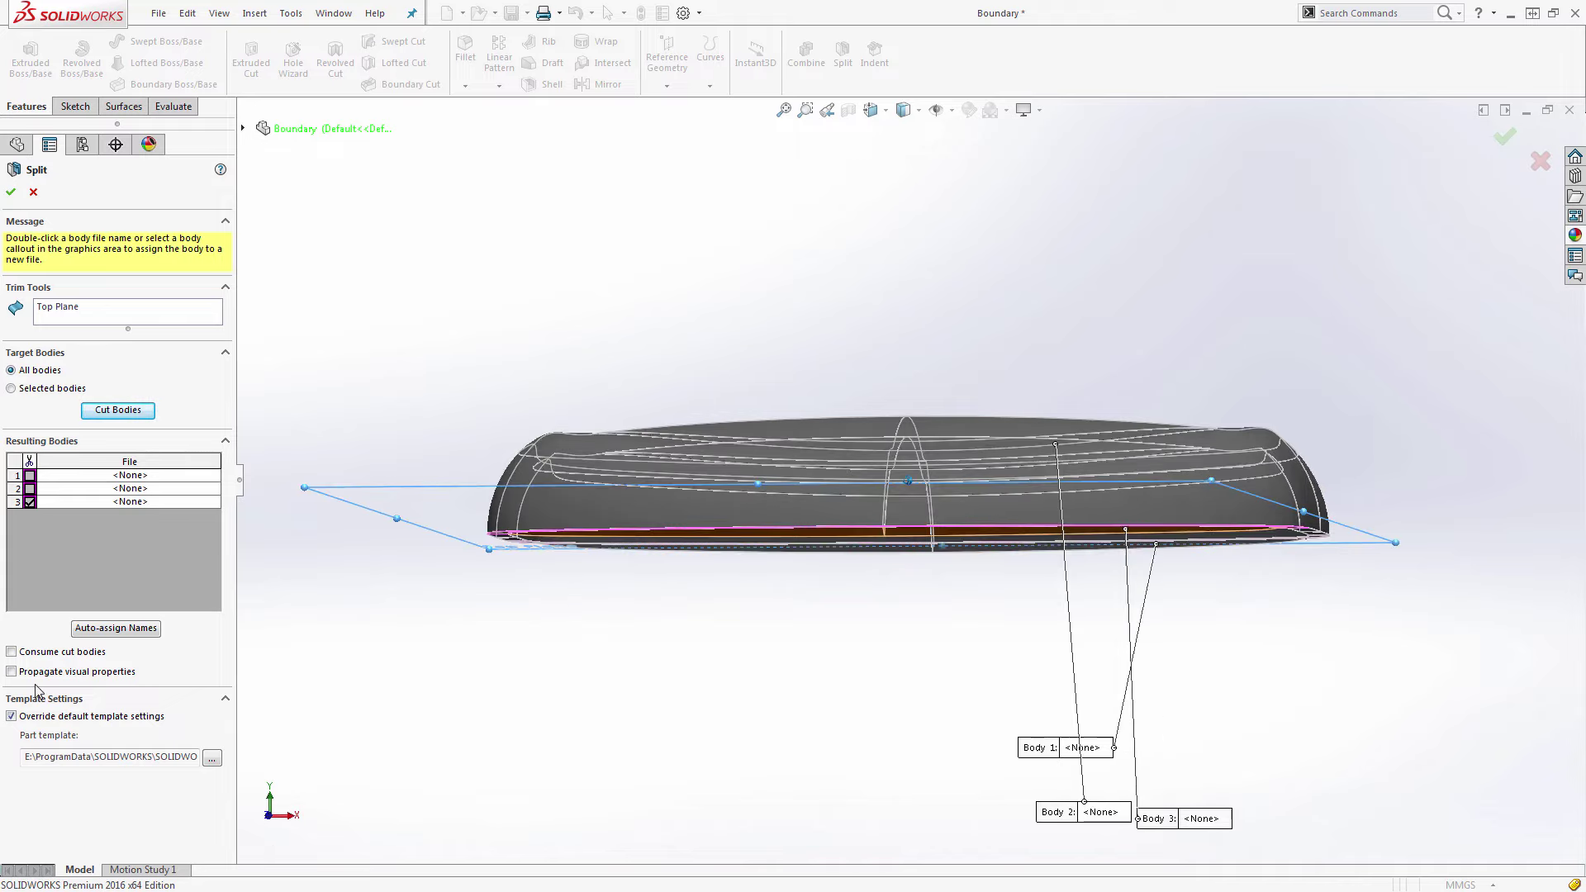
left_click(12, 653)
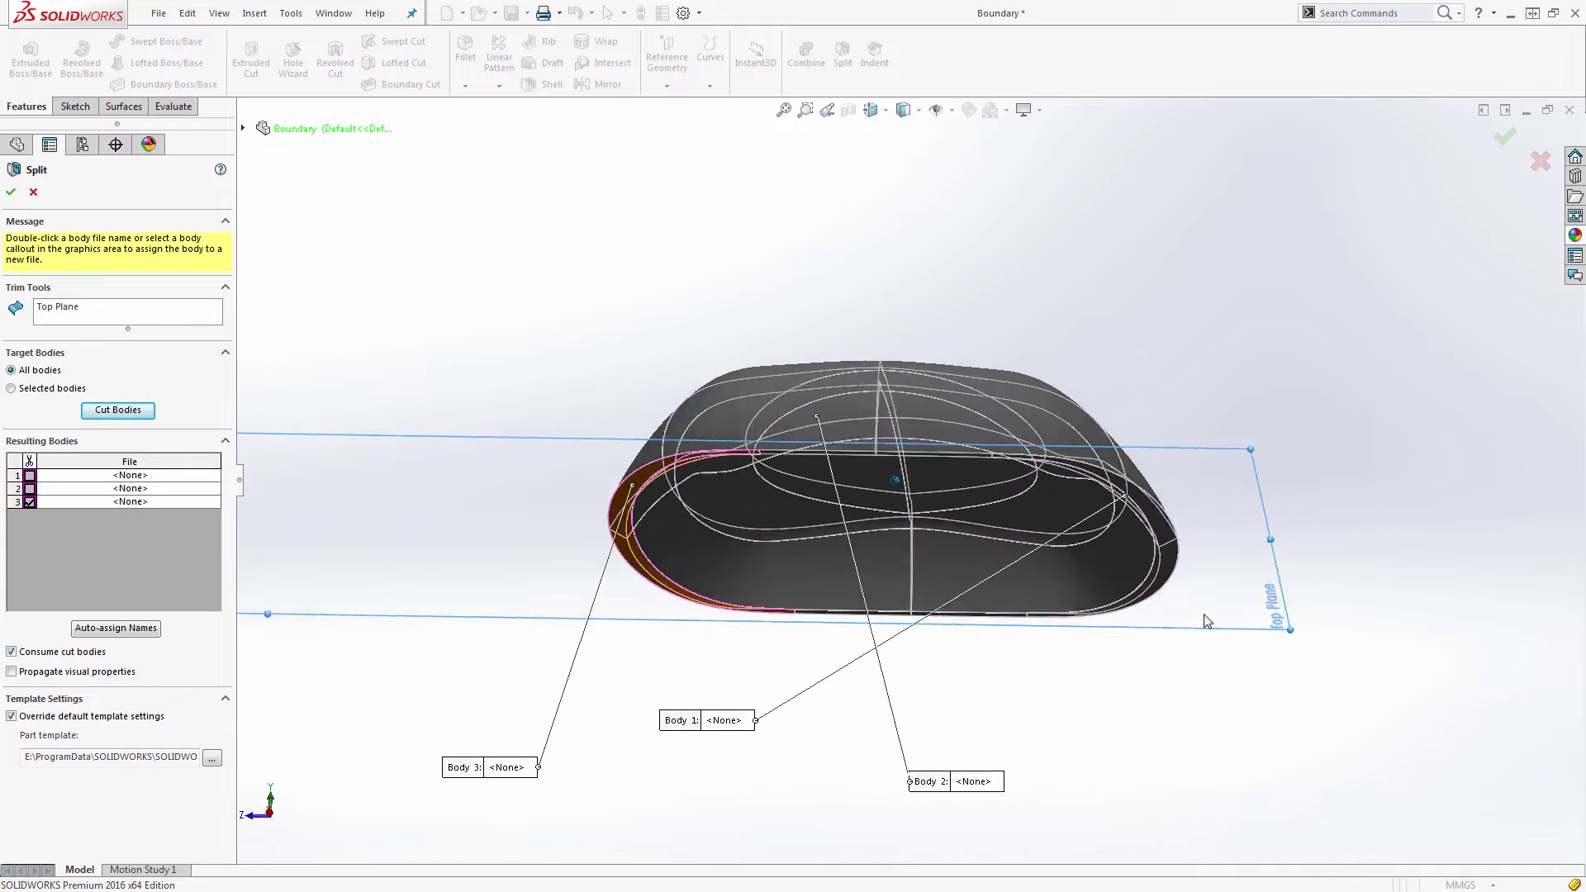
left_click(1156, 605)
scroll(1058, 628, "down", 3)
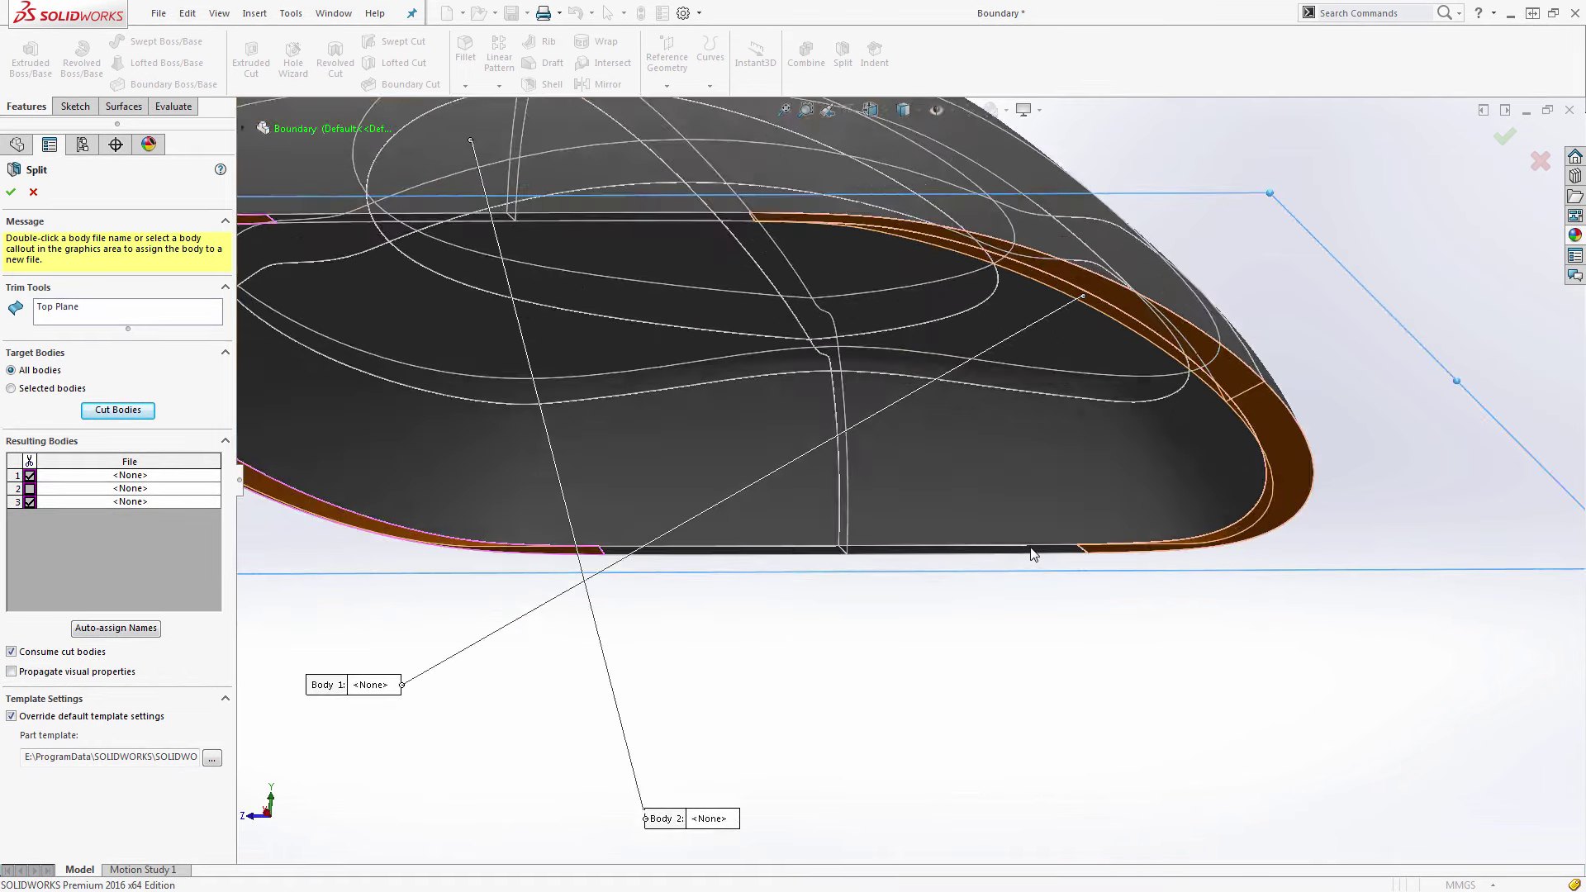
scroll(1033, 554, "down", 3)
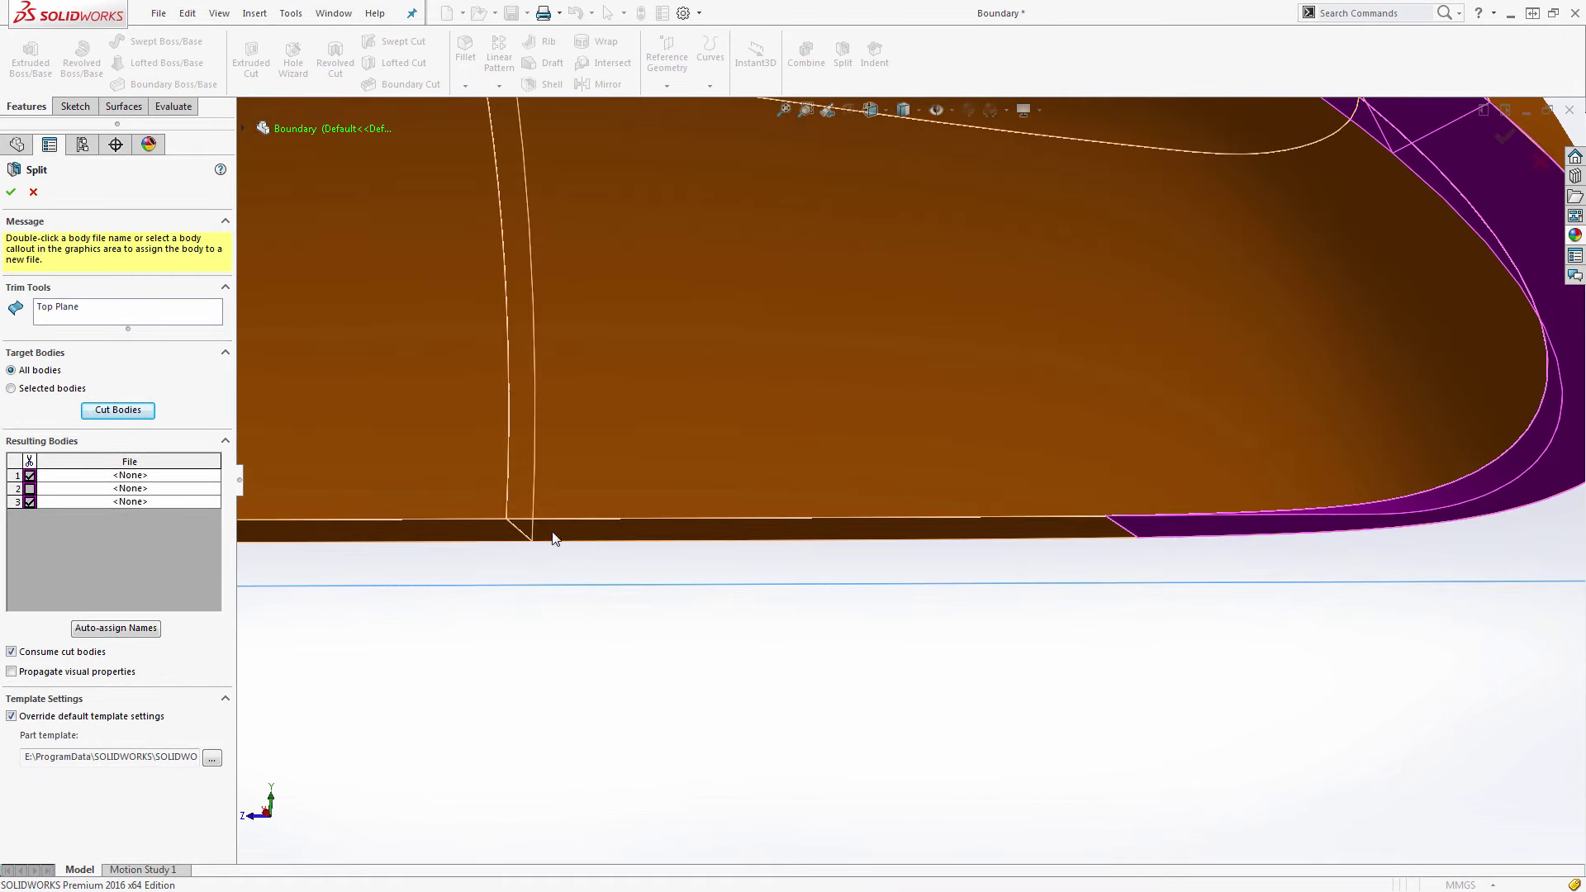
middle_click_drag(554, 538, 580, 515)
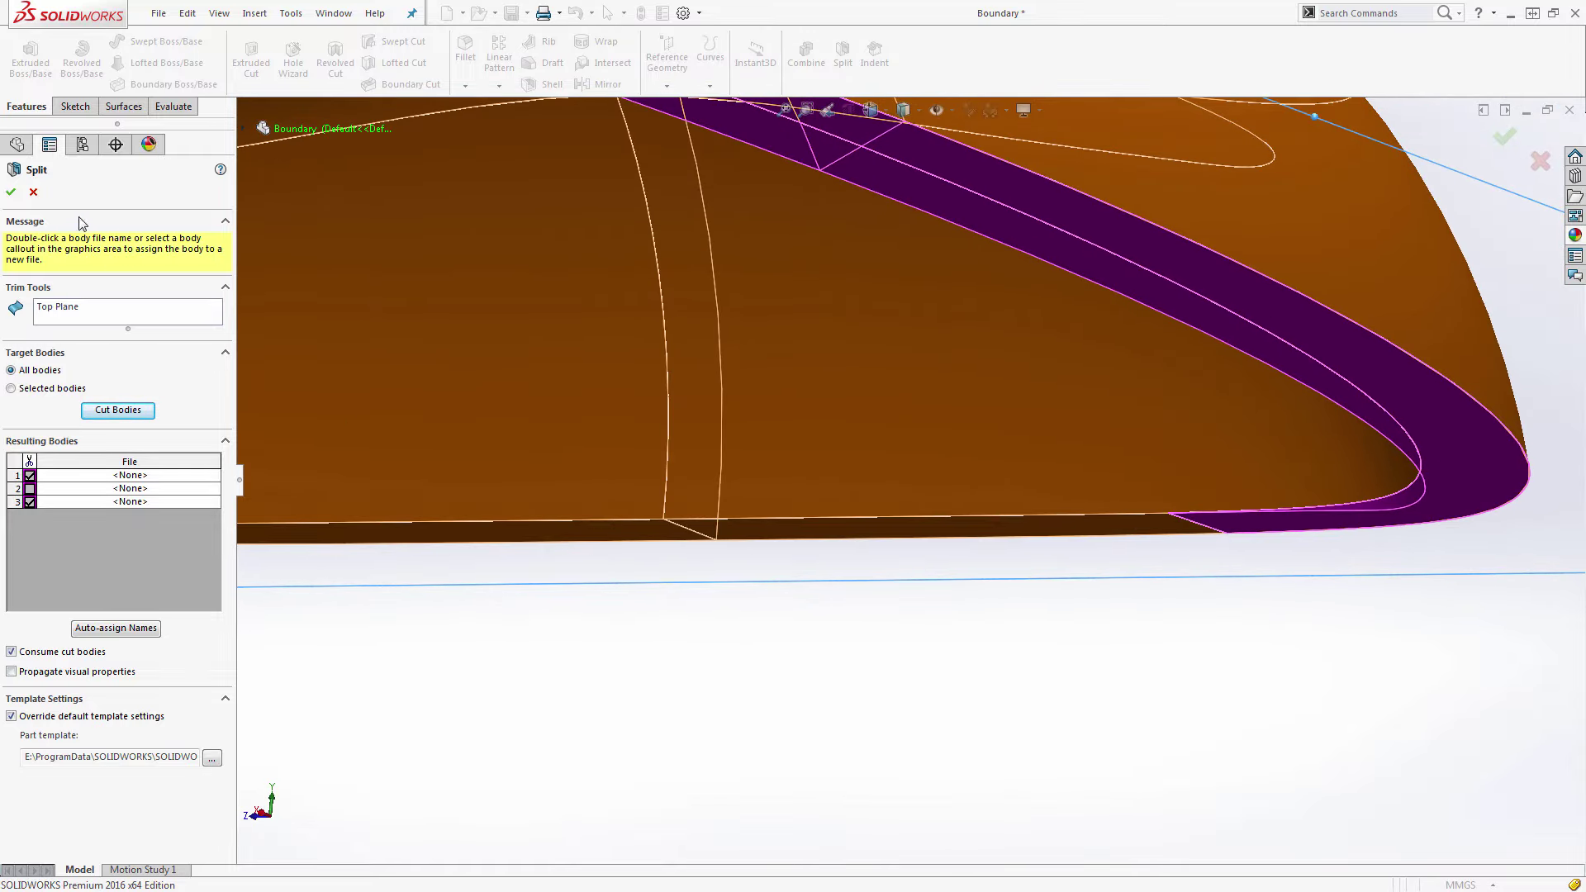
left_click(11, 191)
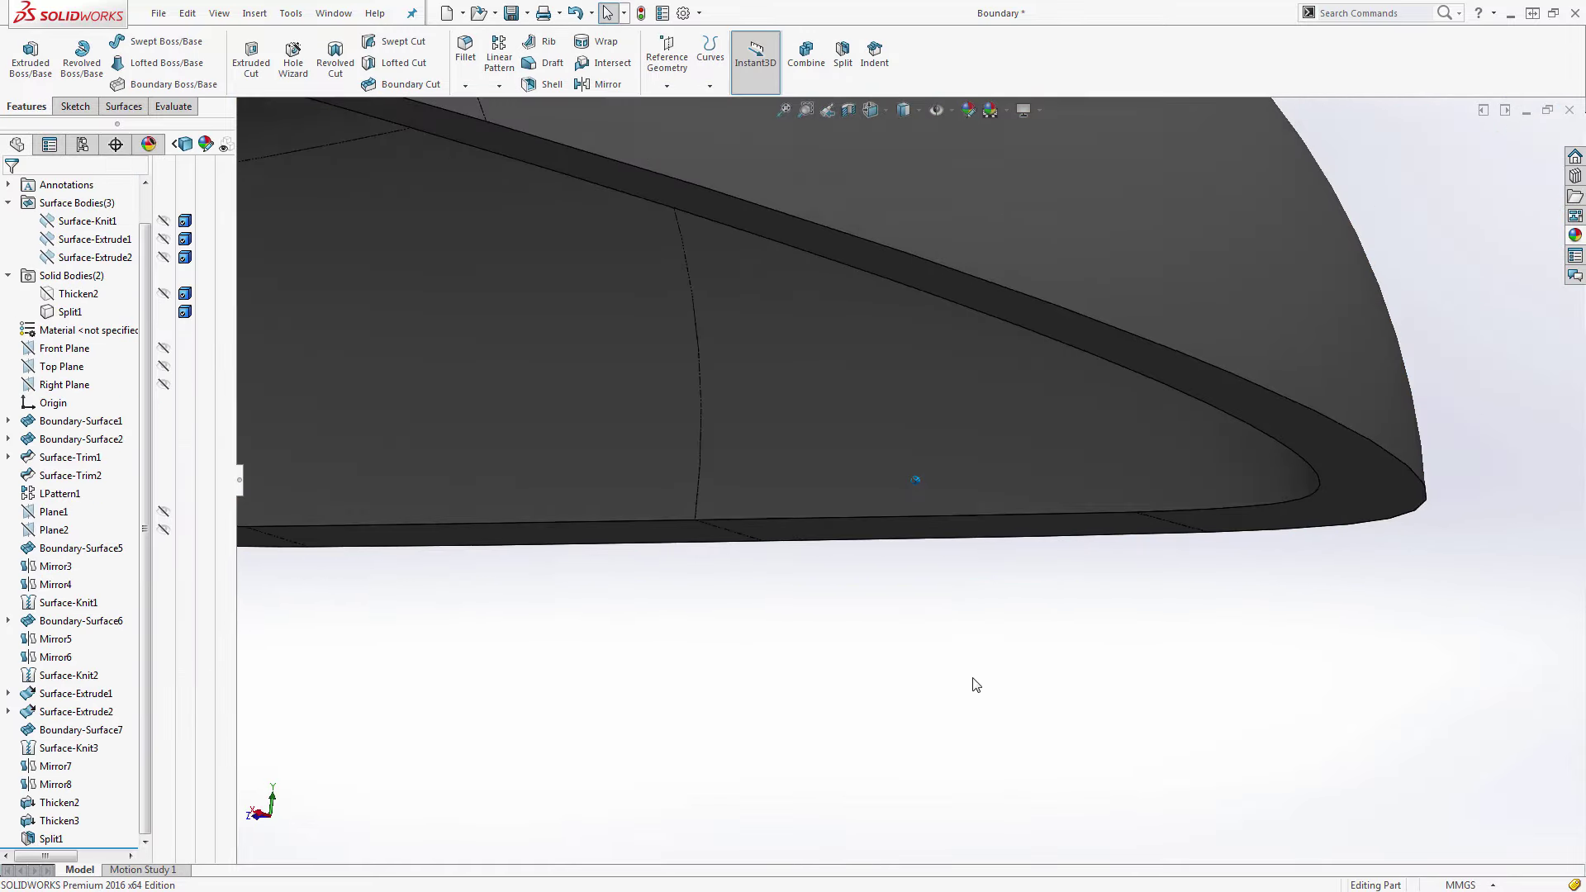
Inspect the split body's small rim faces at the corner close up, and its inner faces from below.
middle_click_drag(975, 685, 964, 523)
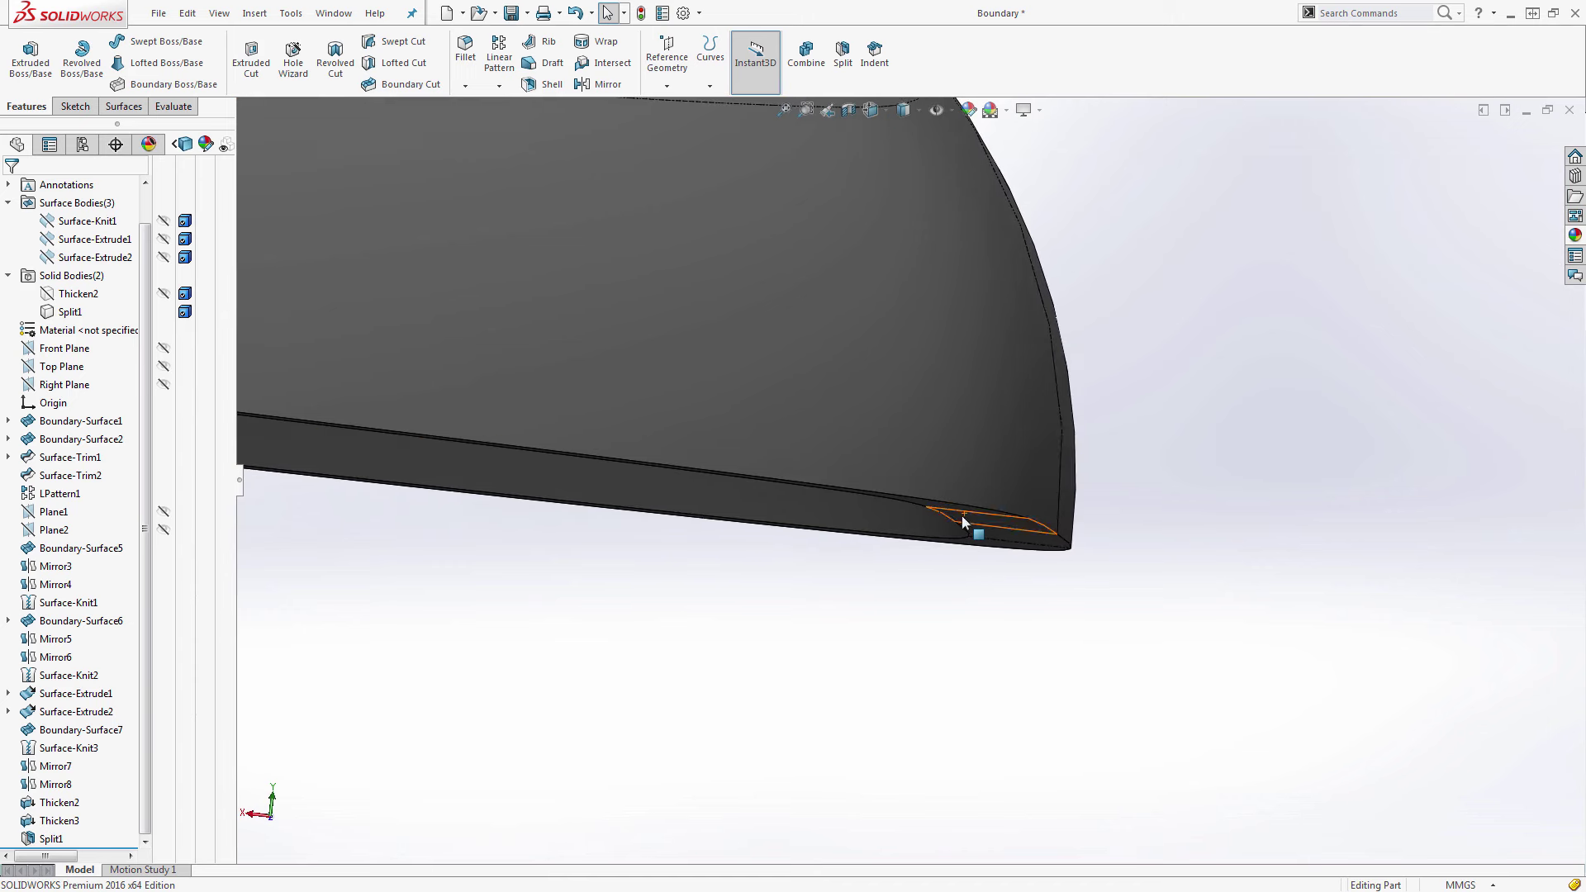
left_click(963, 522)
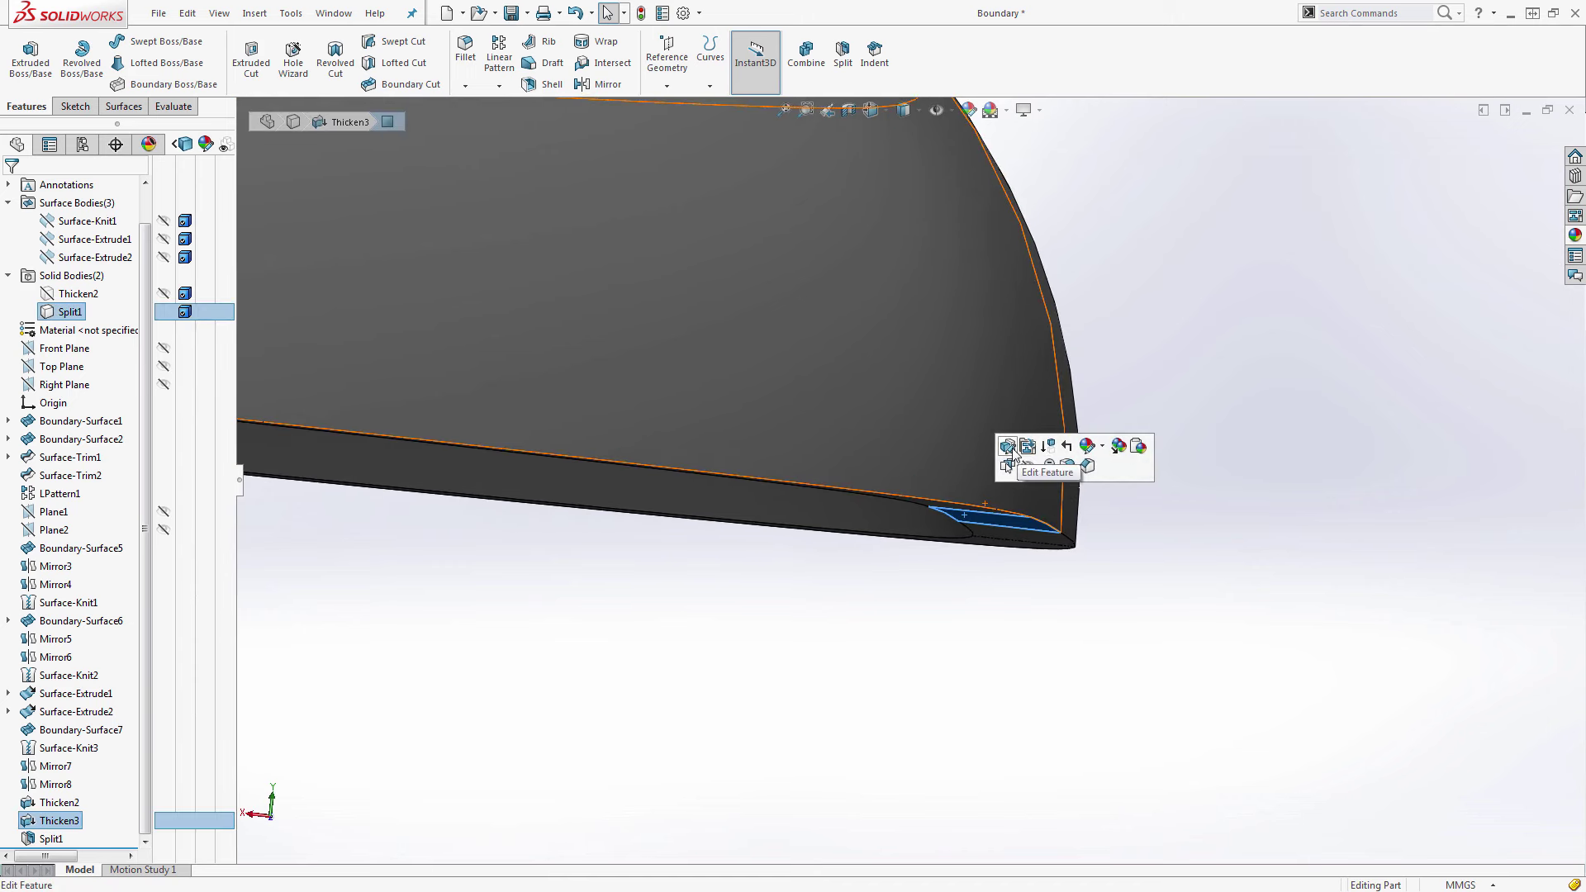
middle_click_drag(1016, 553, 984, 628)
left_click(984, 628)
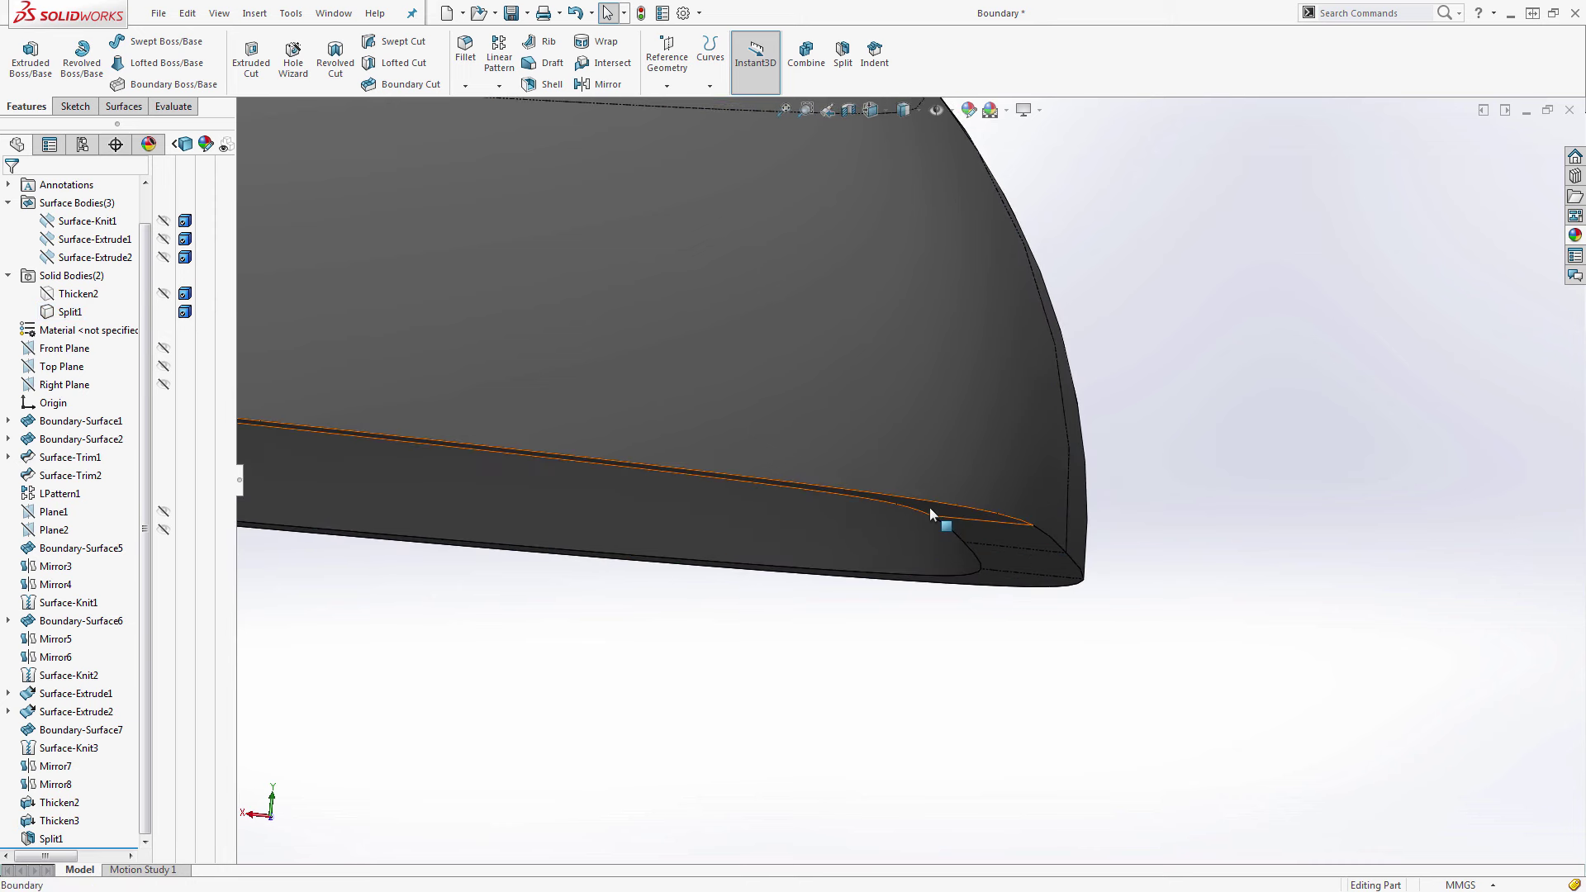
left_click(929, 508)
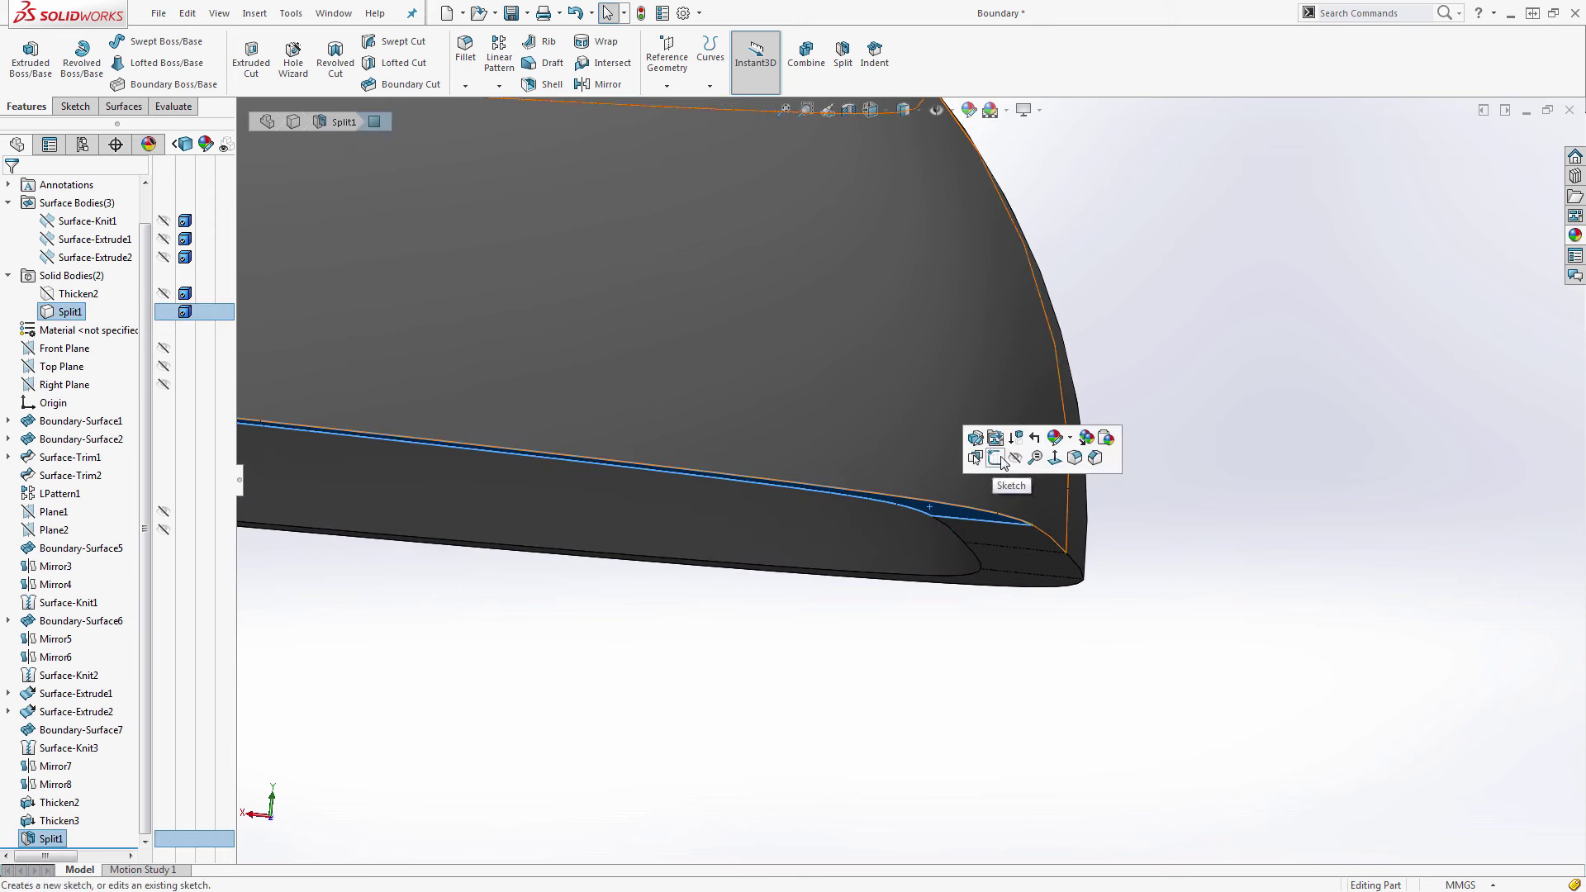
left_click(1004, 527)
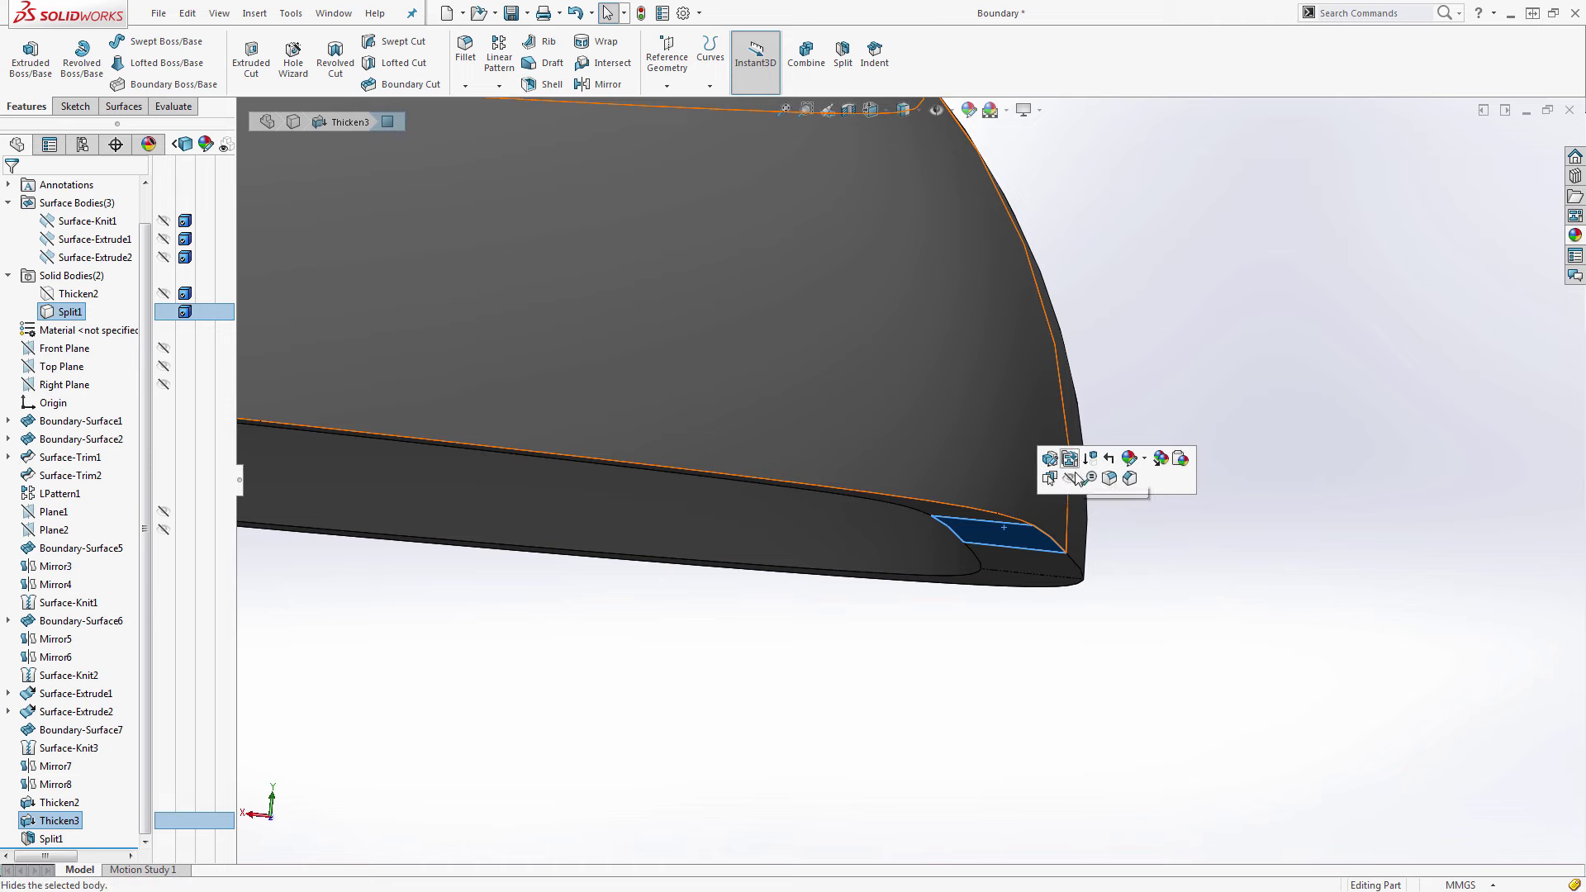
left_click(1066, 694)
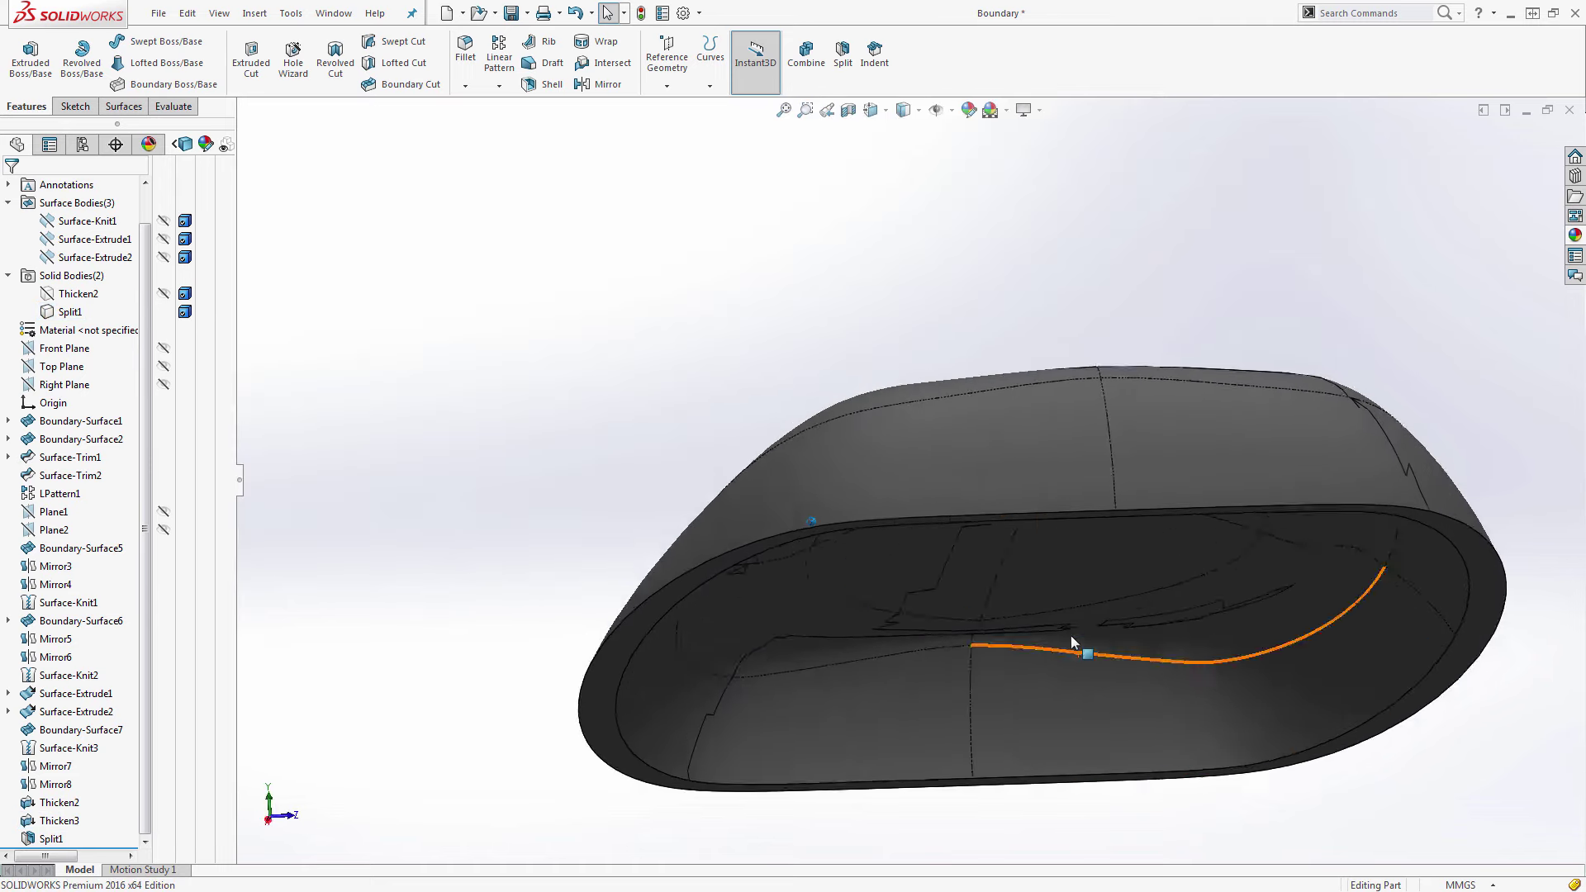
middle_click_drag(1072, 642, 1107, 532)
scroll(886, 494, "down", 5)
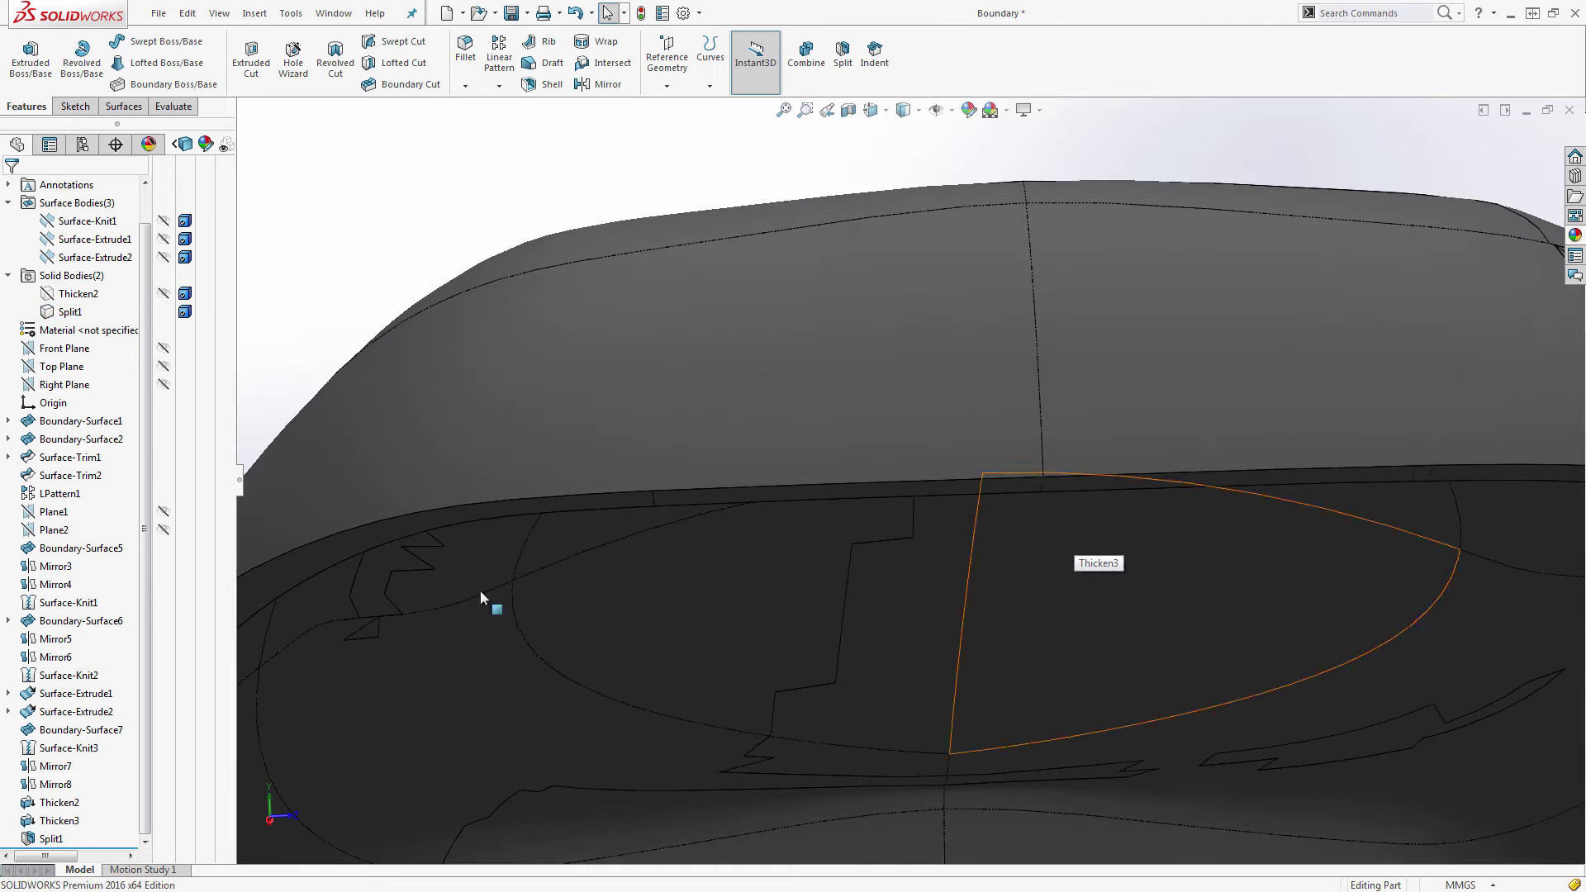
Delete the Split1 and Thicken3 features from the end of the feature history.
left_click(35, 840)
key("Delete")
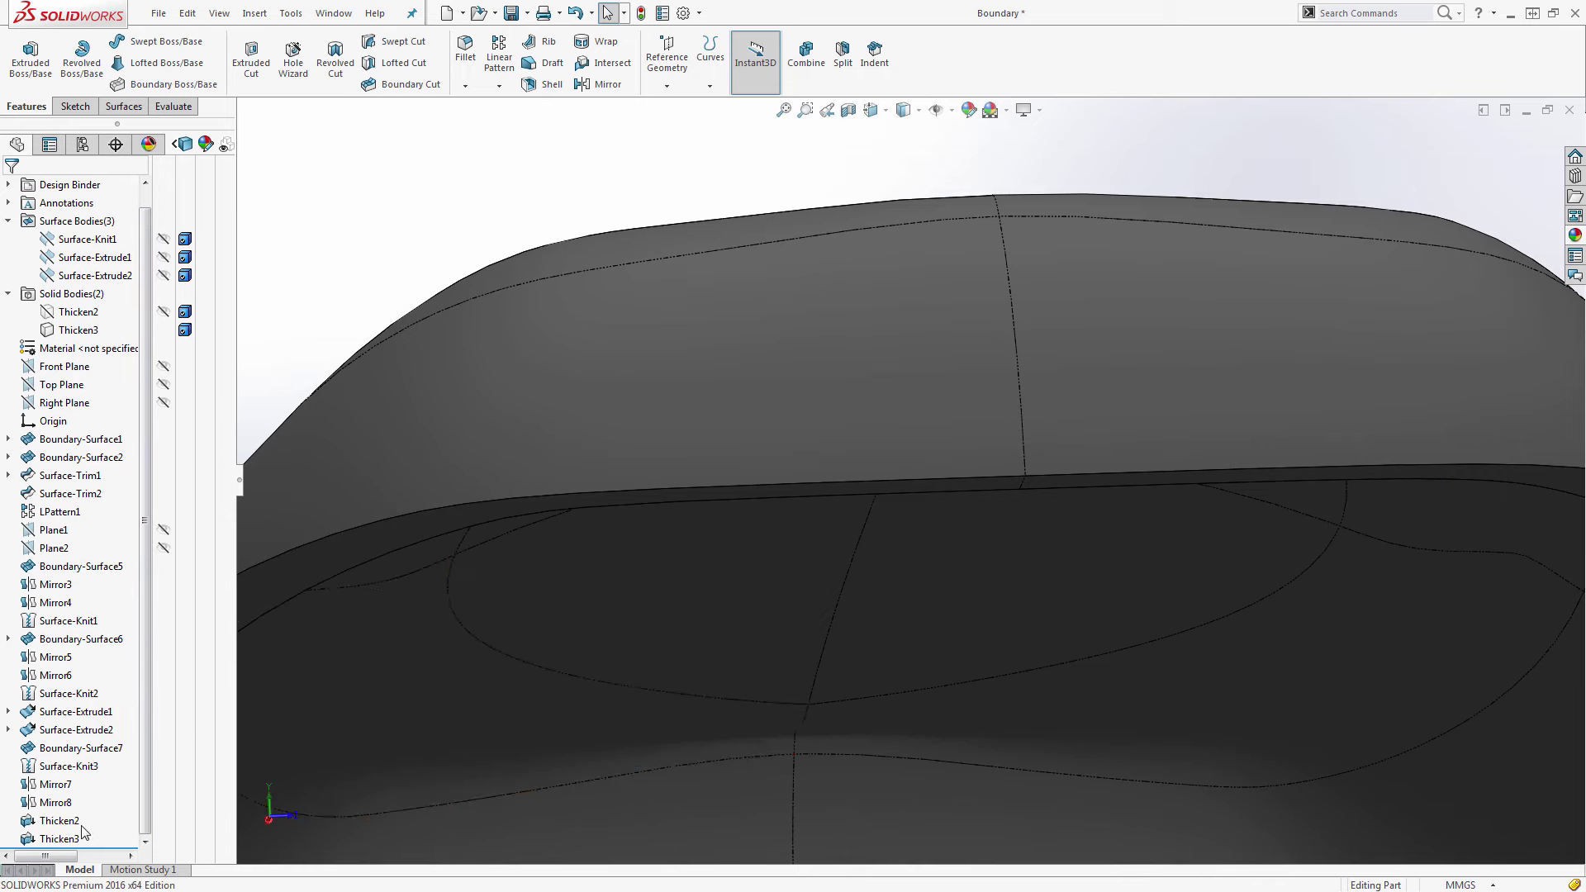
left_click(60, 839)
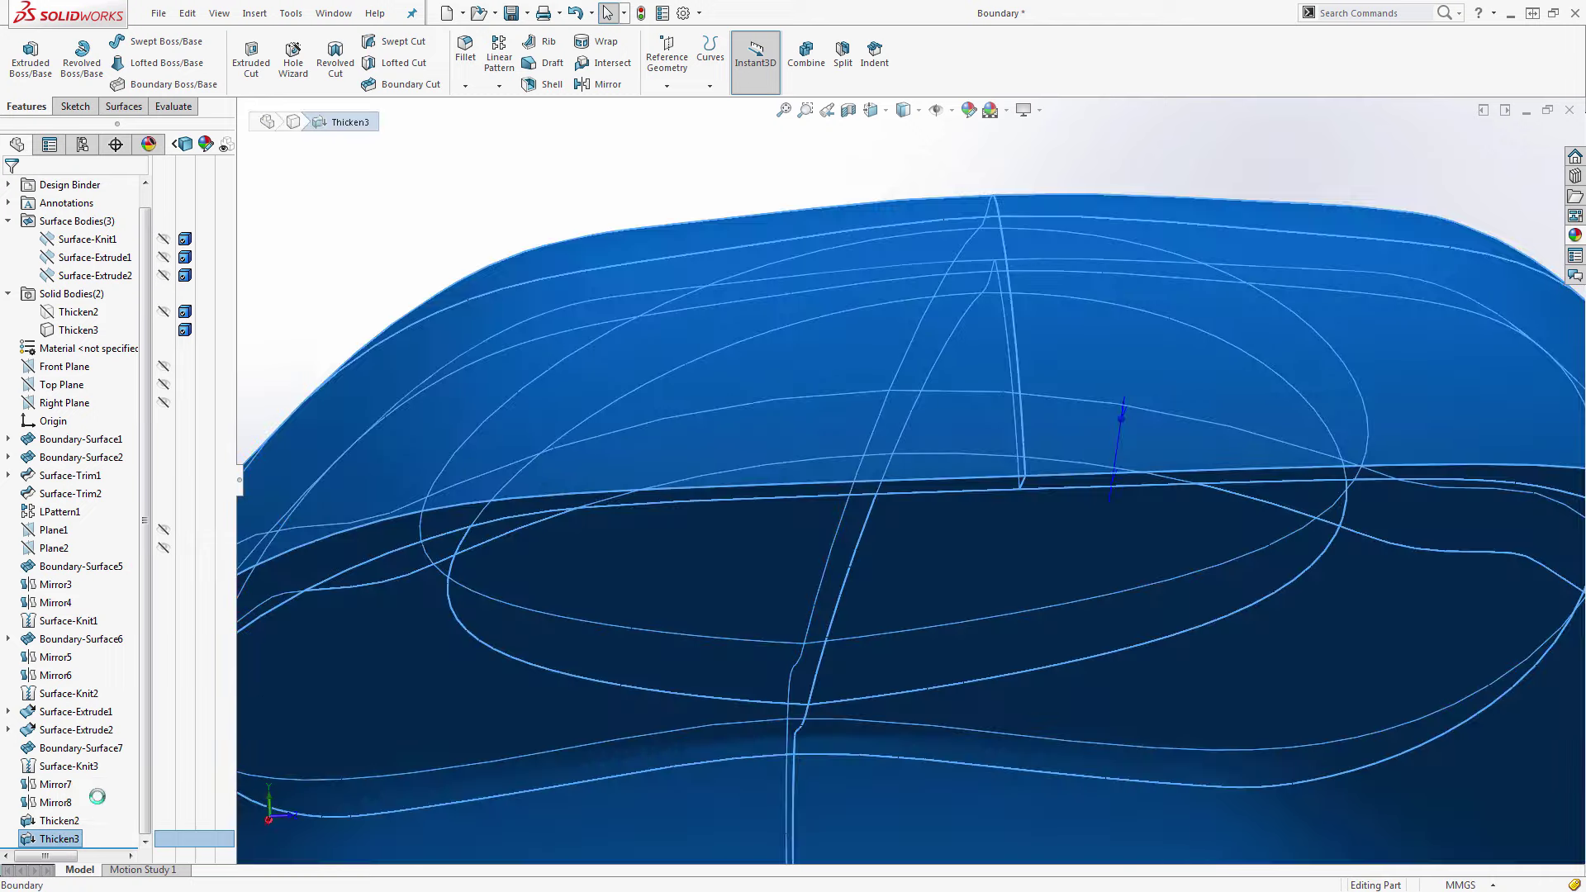
key("Delete")
Examine the unthickened Mirror8 surface body from below, along its open bottom edge, and in the isometric view.
scroll(843, 603, "up", 5)
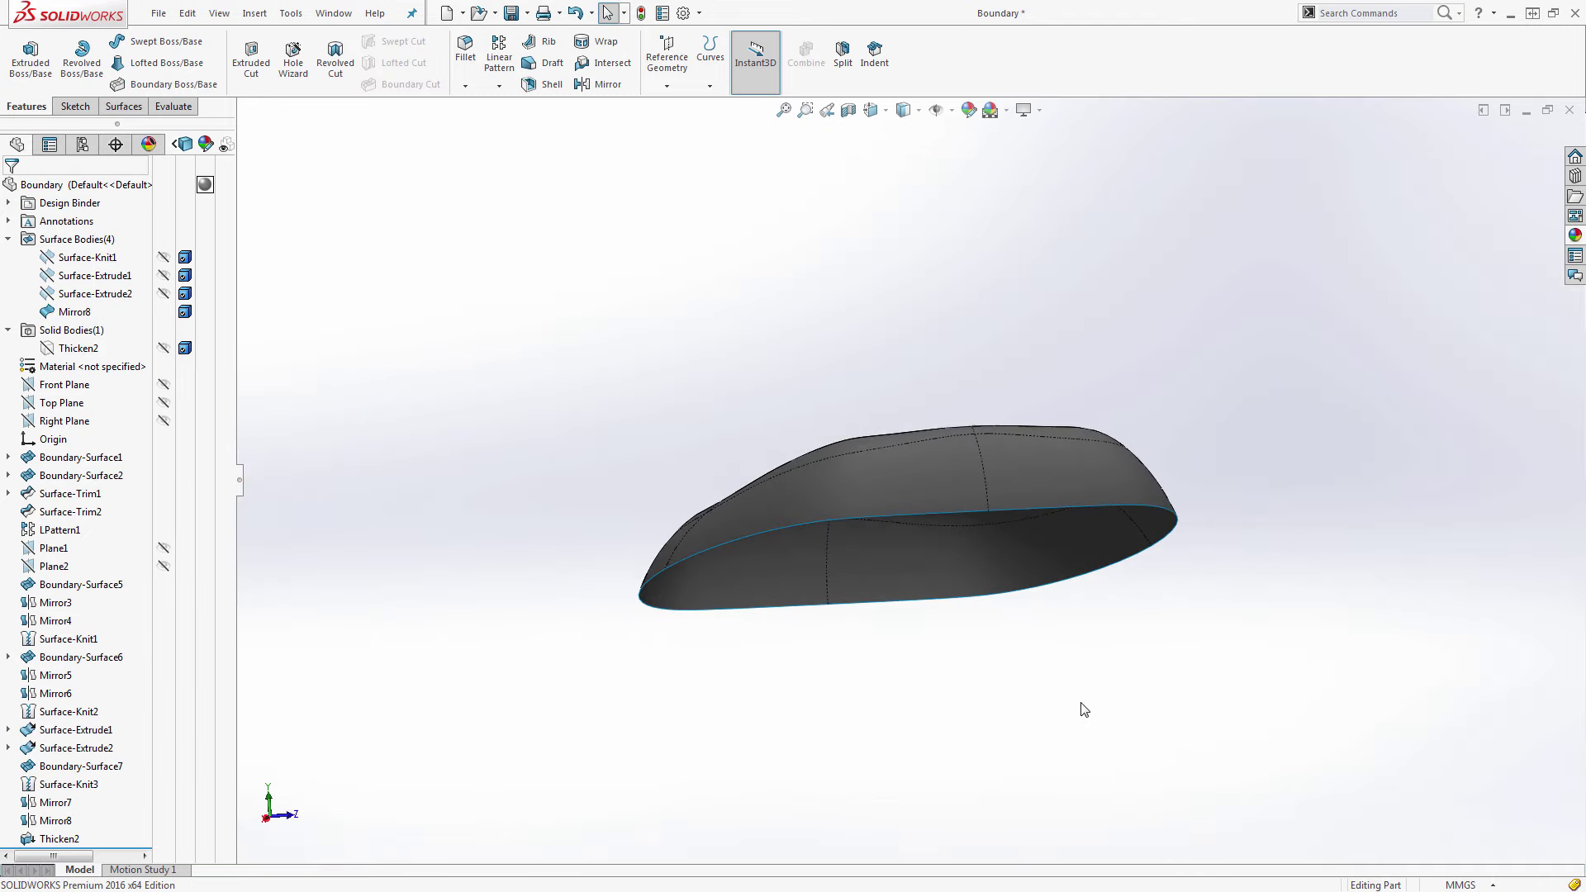
middle_click_drag(1080, 703, 1062, 692)
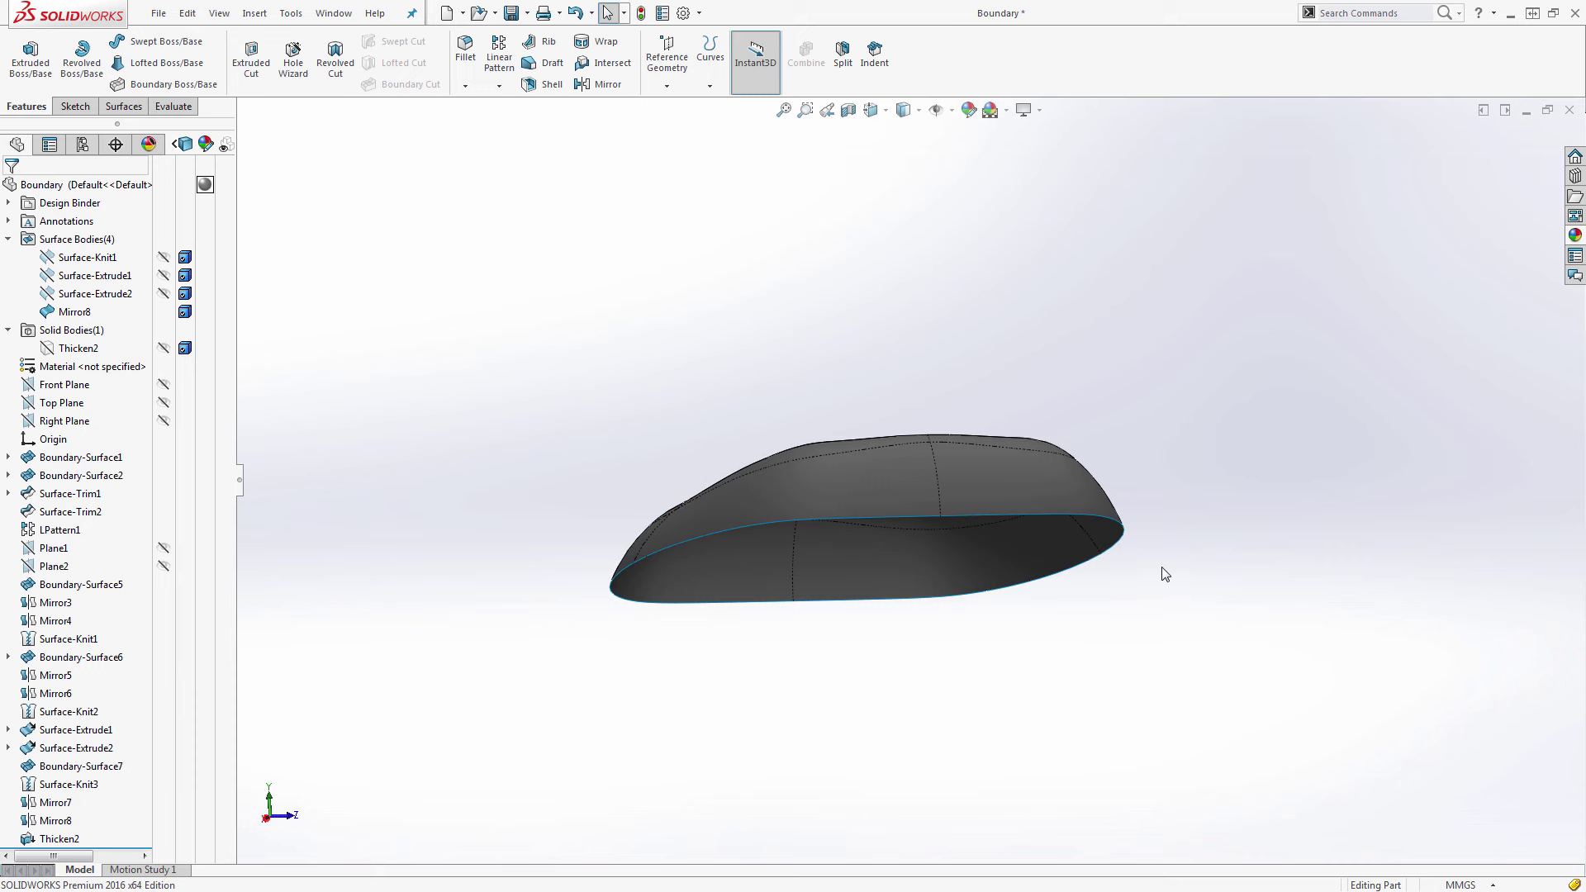
mouse_move(1163, 570)
middle_mouse_down()
mouse_move(1172, 527)
mouse_move(1144, 520)
mouse_move(1131, 562)
middle_mouse_up()
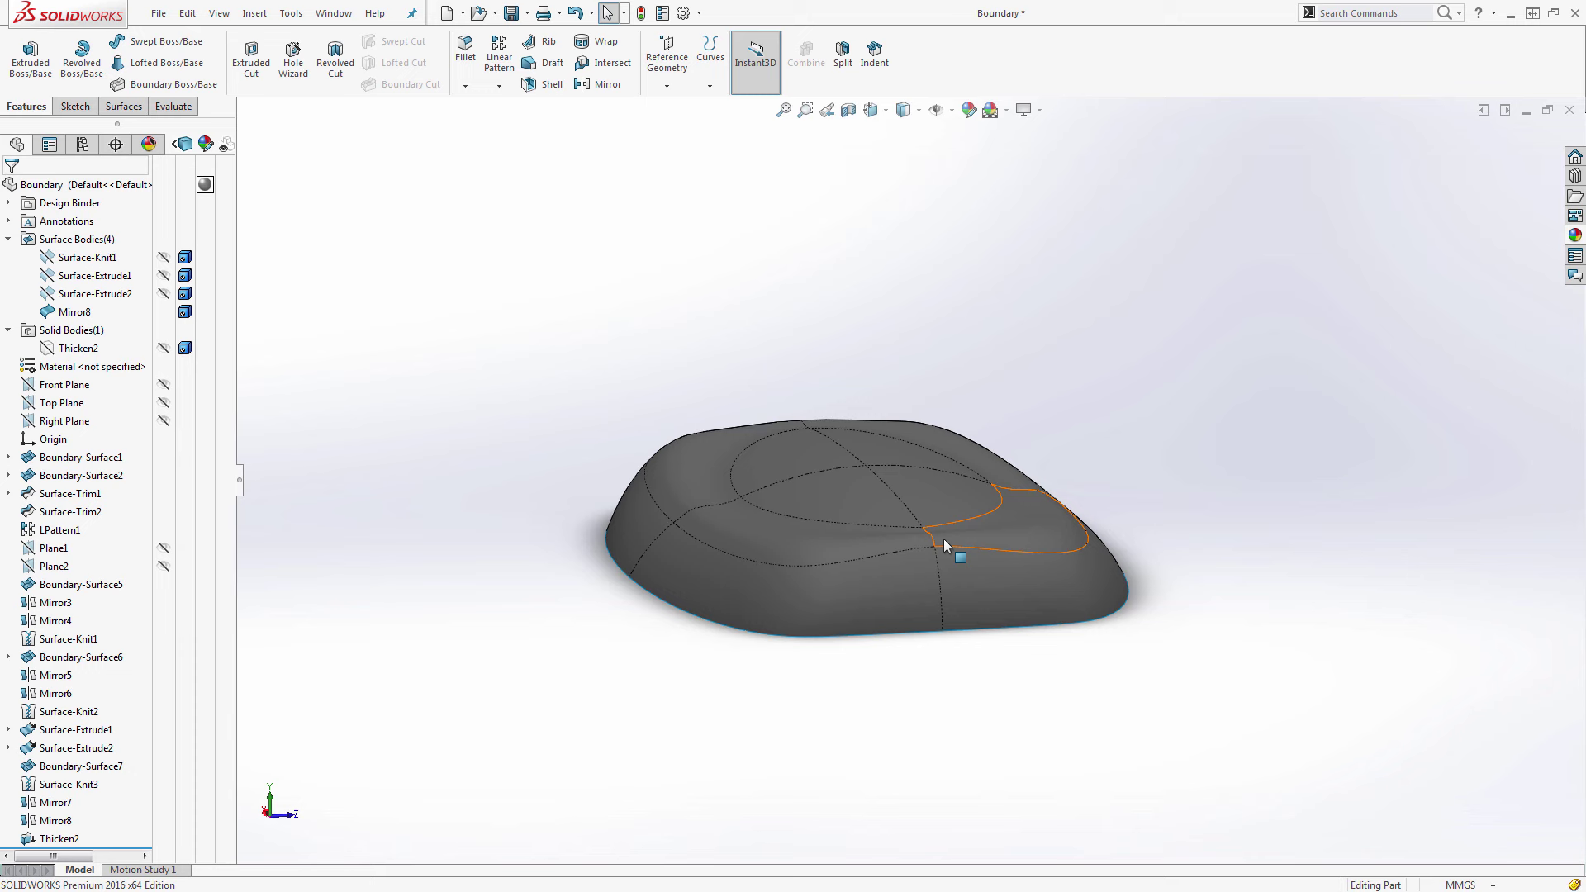
middle_click_drag(919, 605, 809, 522)
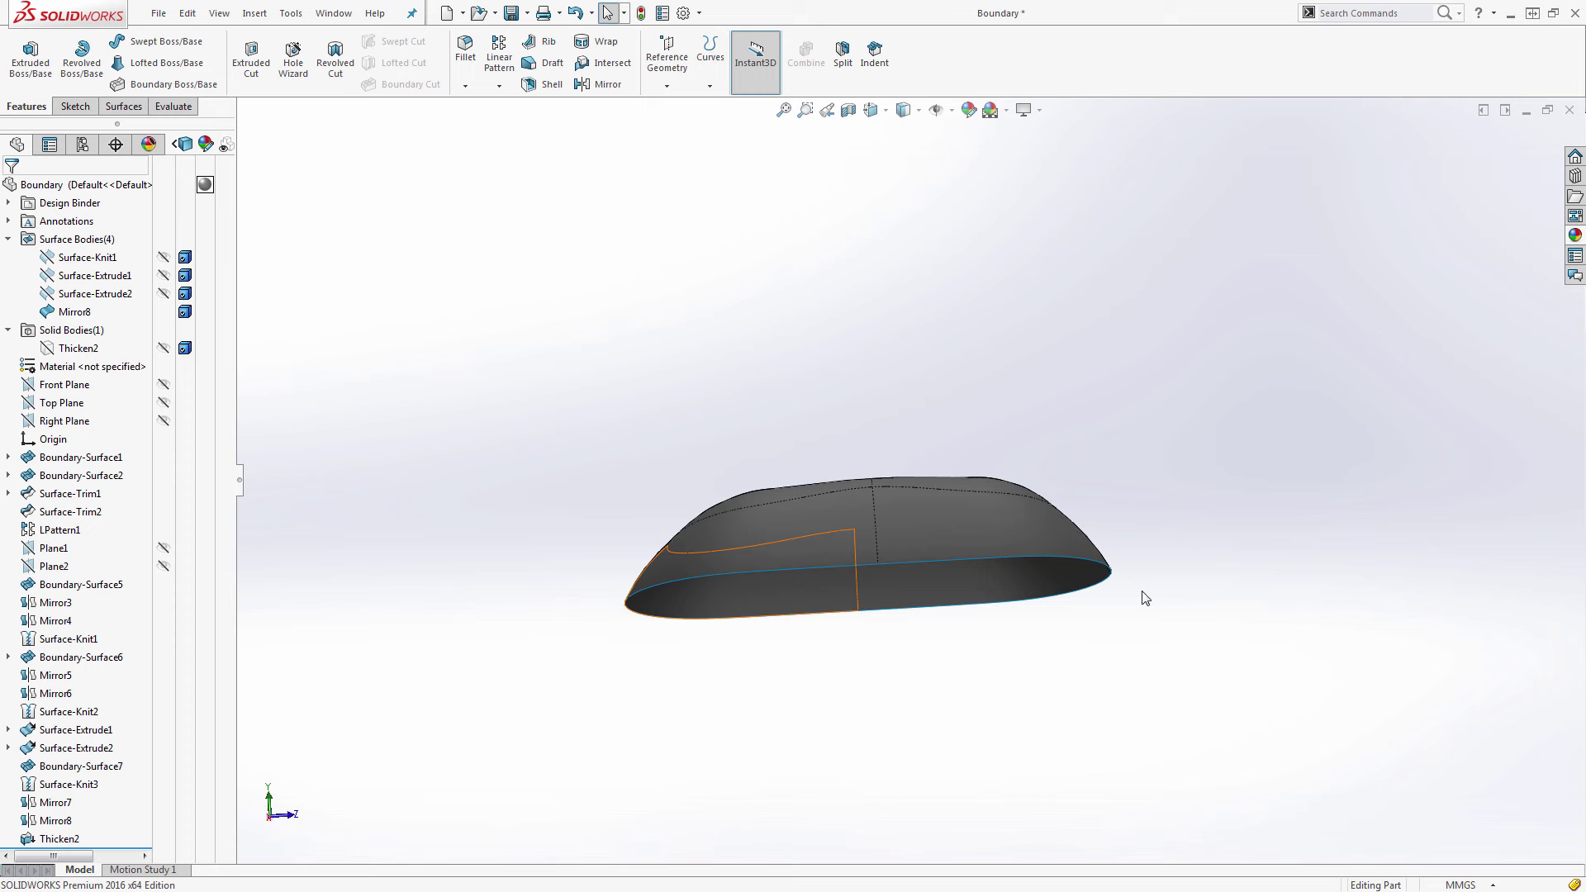
middle_click_drag(1193, 592, 632, 592)
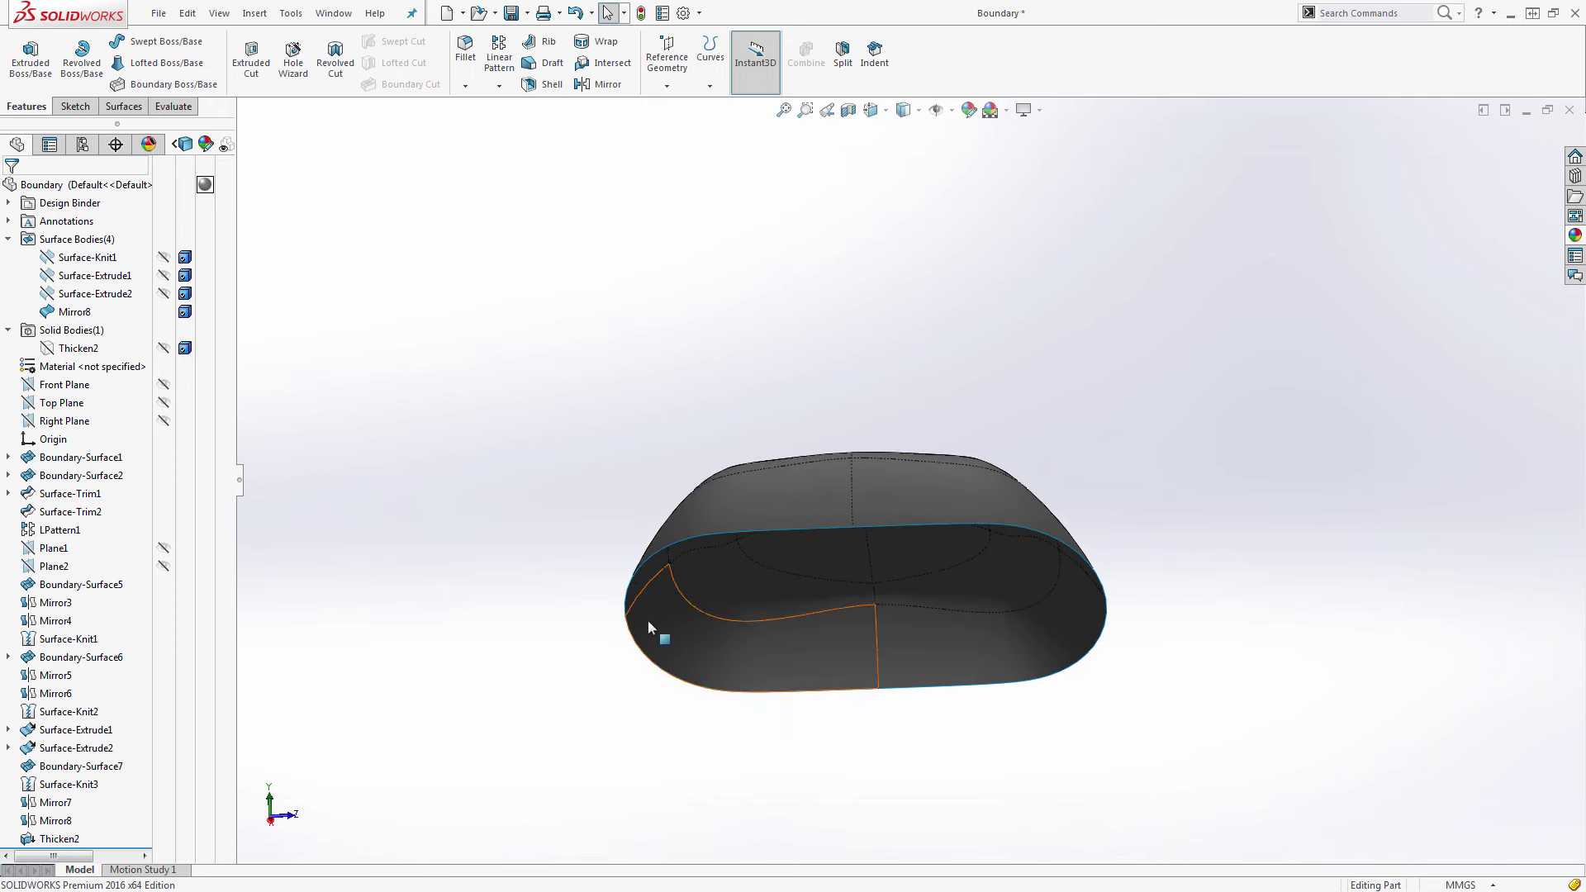
middle_click_drag(646, 618, 538, 619)
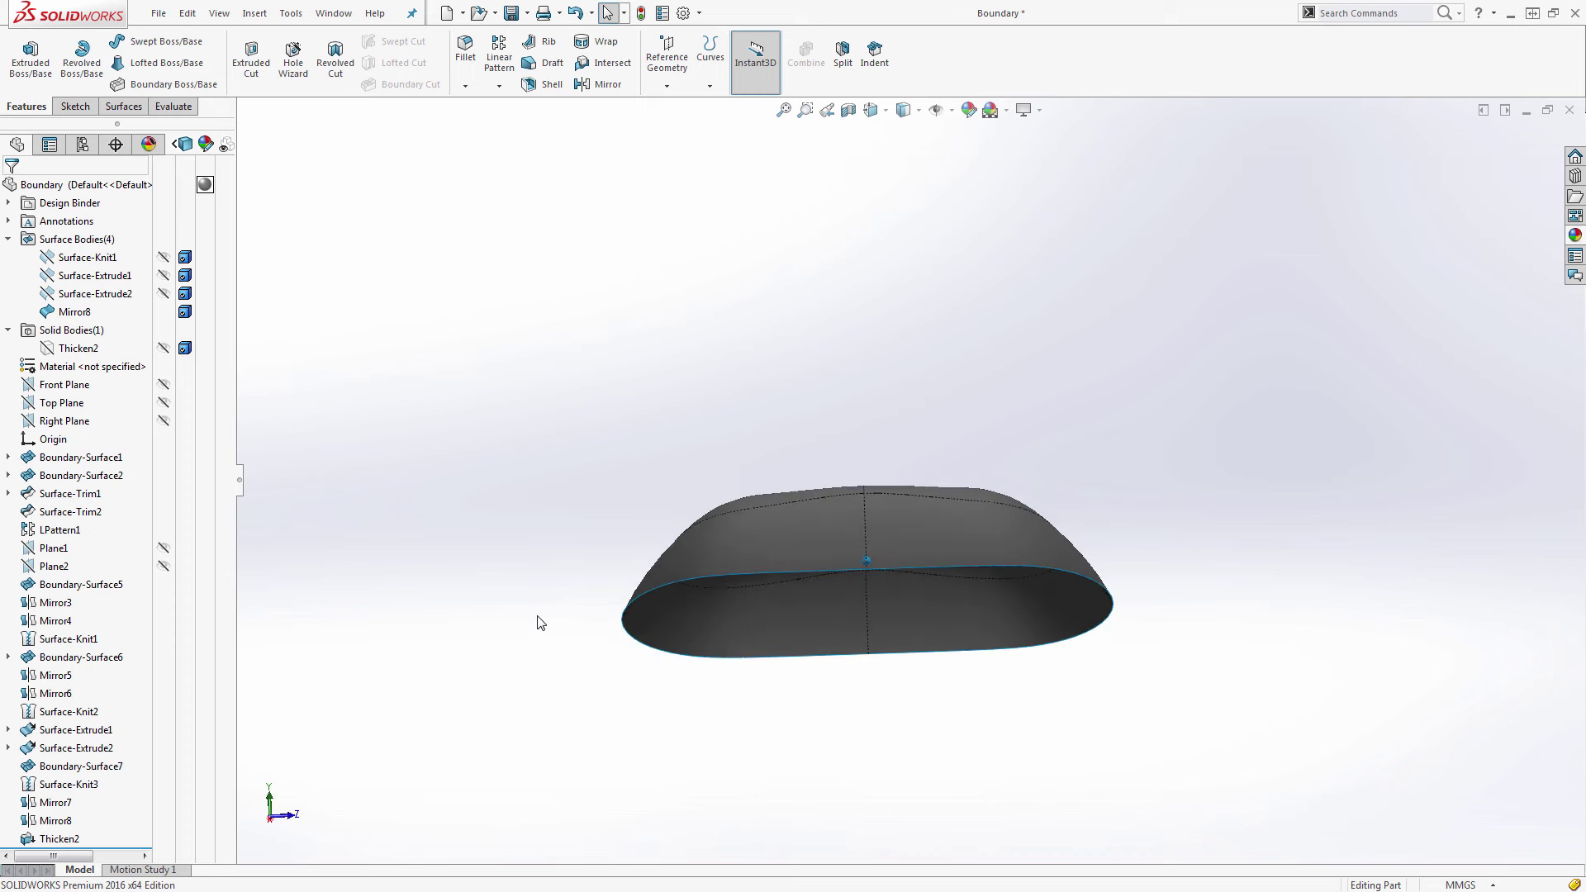
key("ctrl+7")
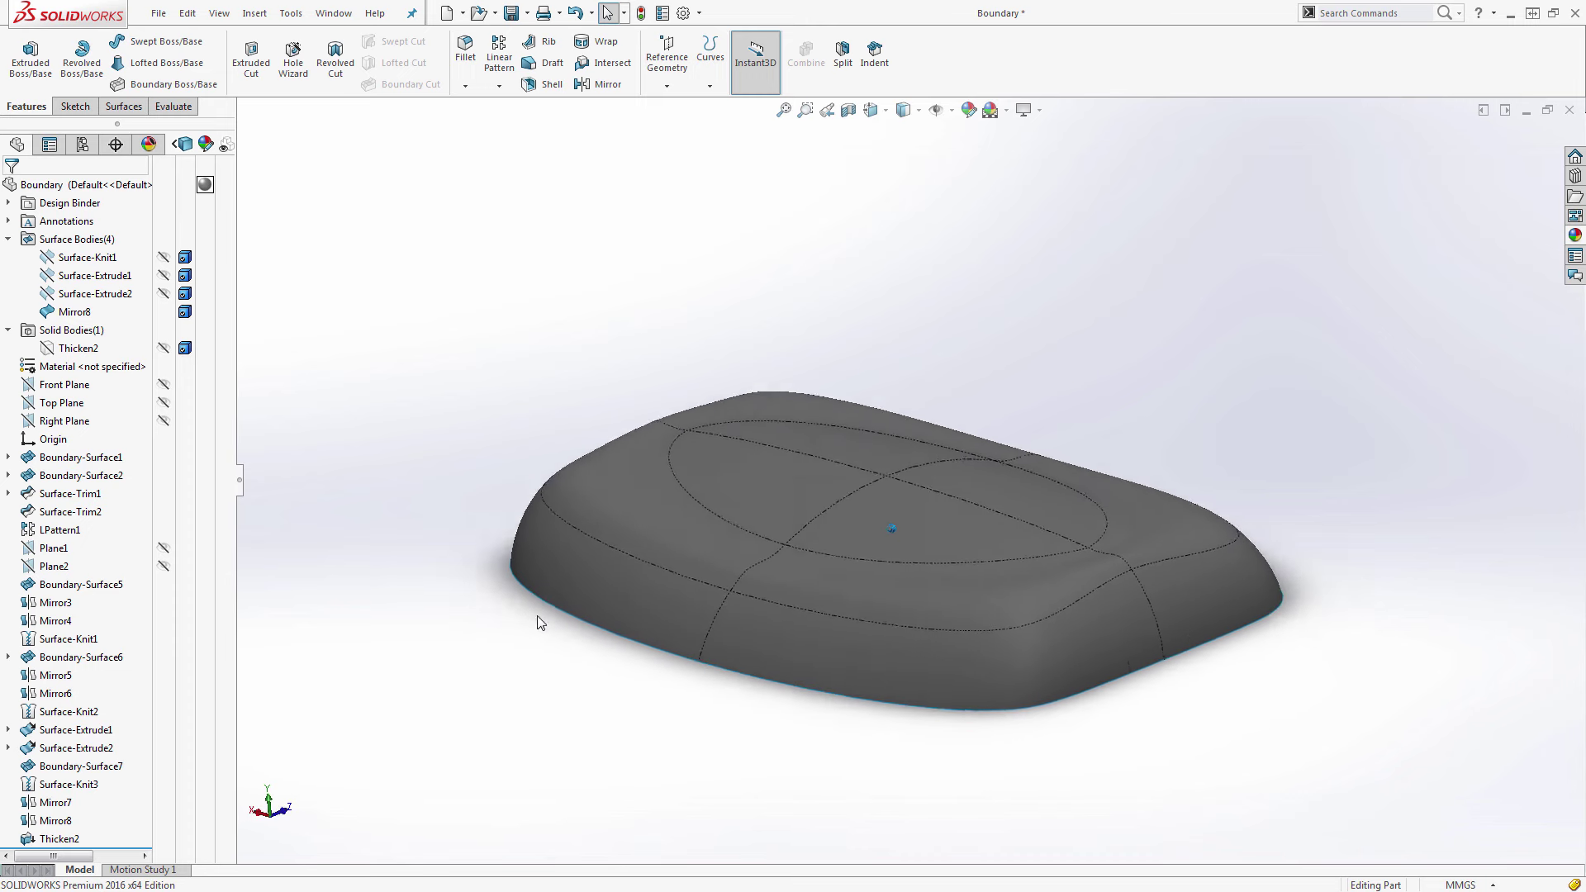